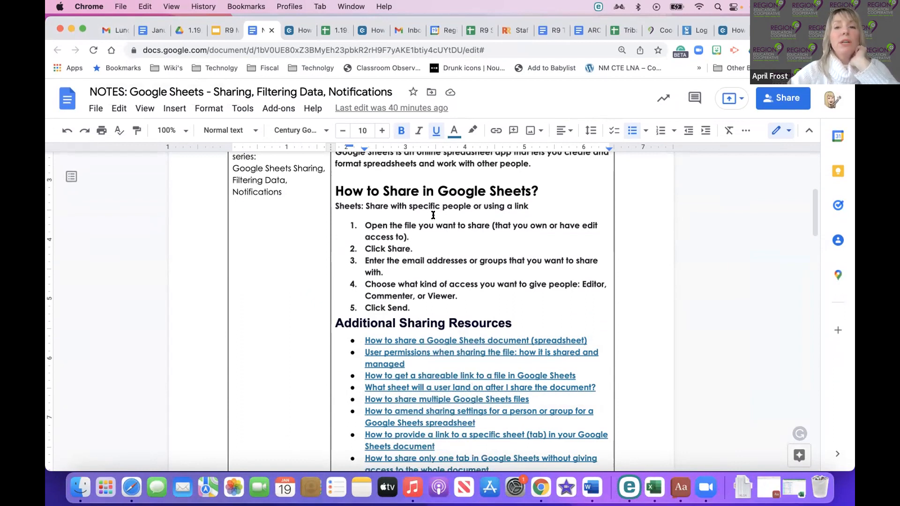
Review the sharing instructions and the Additional Sharing Resources links in the notes document.
scroll(433, 215, "up", 1)
scroll(434, 215, "down", 5)
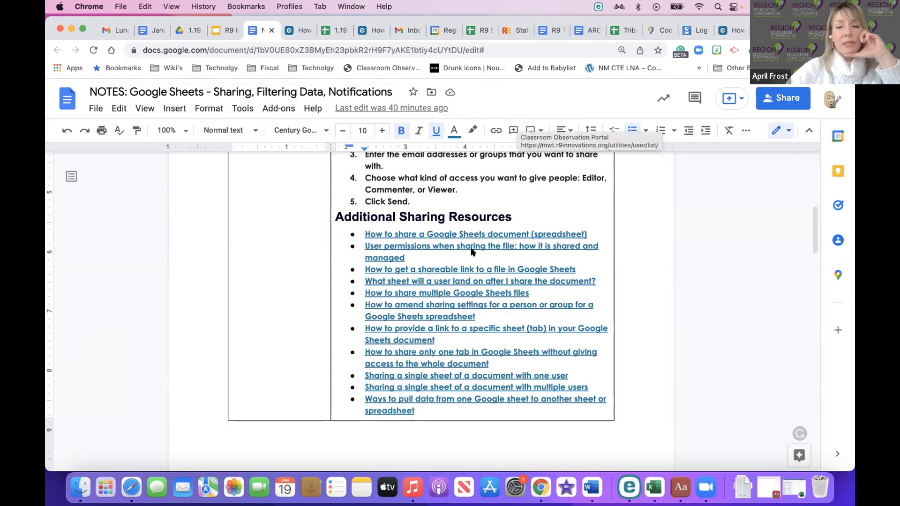
left_click(629, 240)
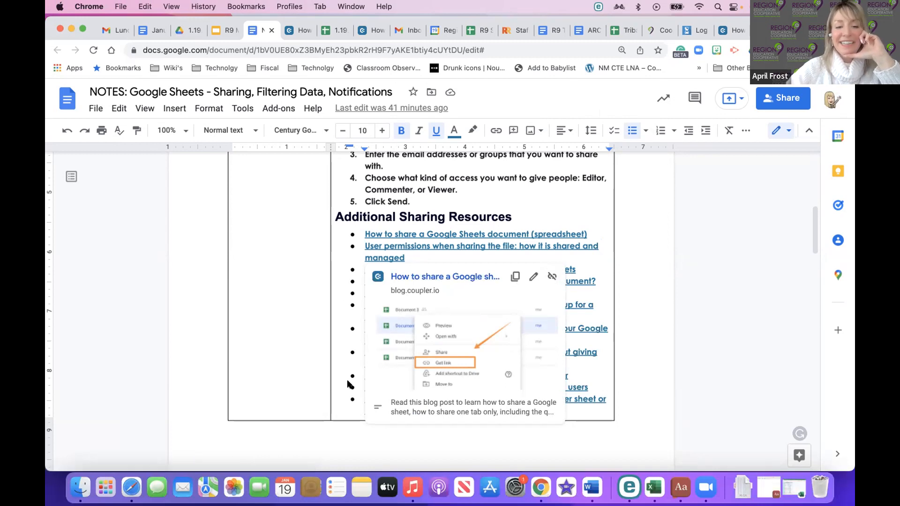
scroll(346, 281, "up", 1)
scroll(346, 284, "up", 5)
scroll(346, 284, "down", 6)
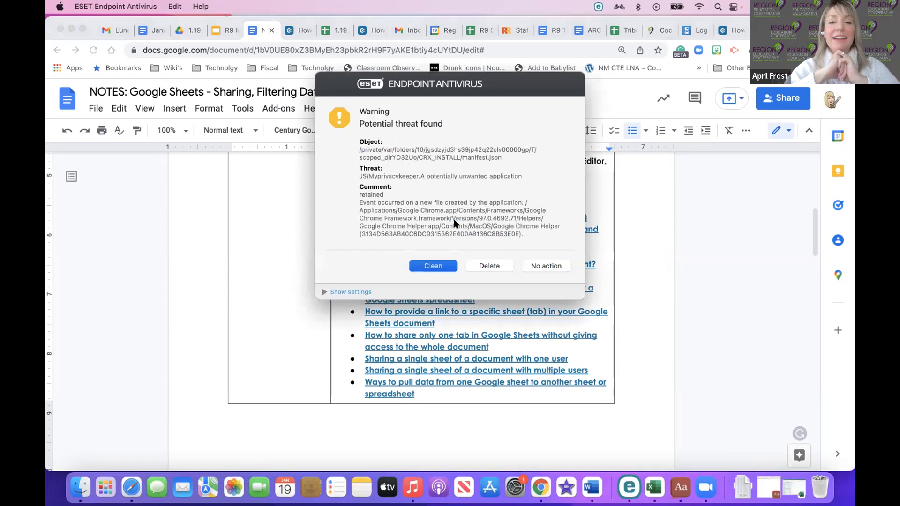
Clean the potentially unwanted application flagged by the ESET Endpoint Antivirus warning.
left_click(424, 266)
left_click(430, 266)
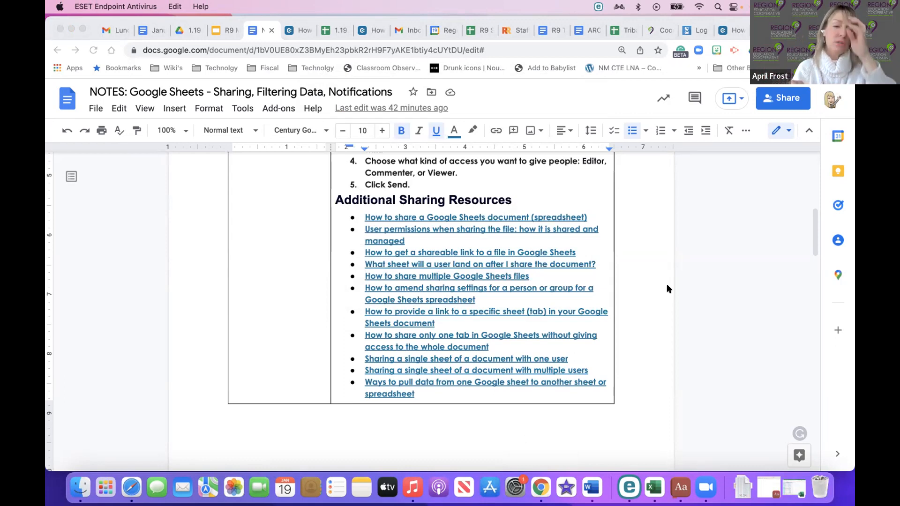
Review the notes on sharing with non-Gmail users, filtering data and setting notifications in Sheets.
scroll(634, 304, "down", 3)
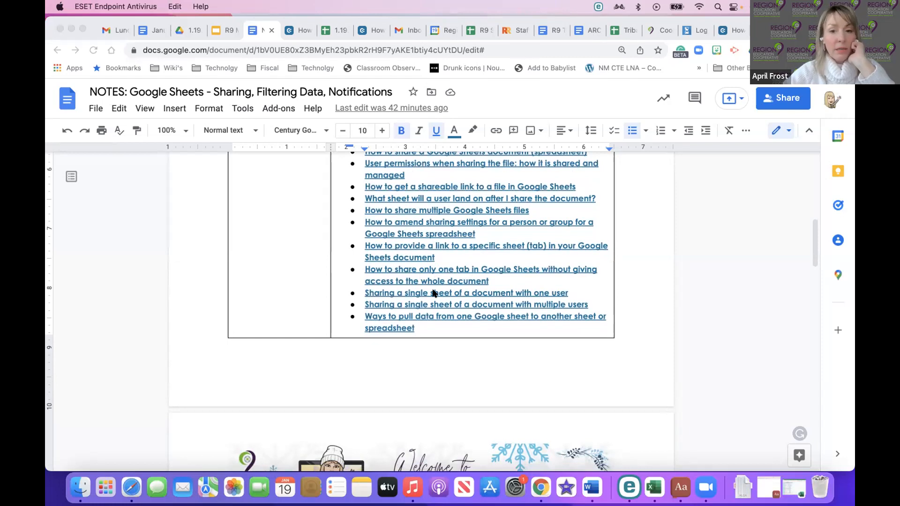
scroll(434, 293, "down", 10)
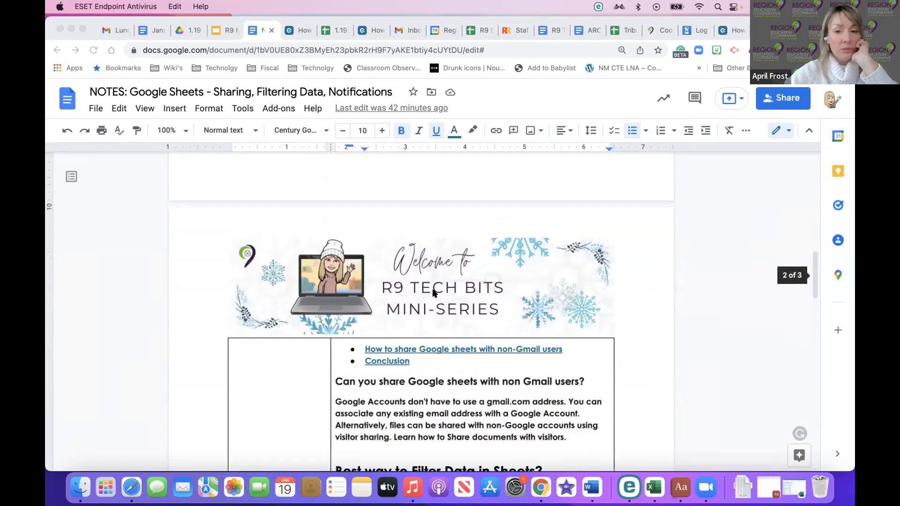
scroll(434, 293, "down", 5)
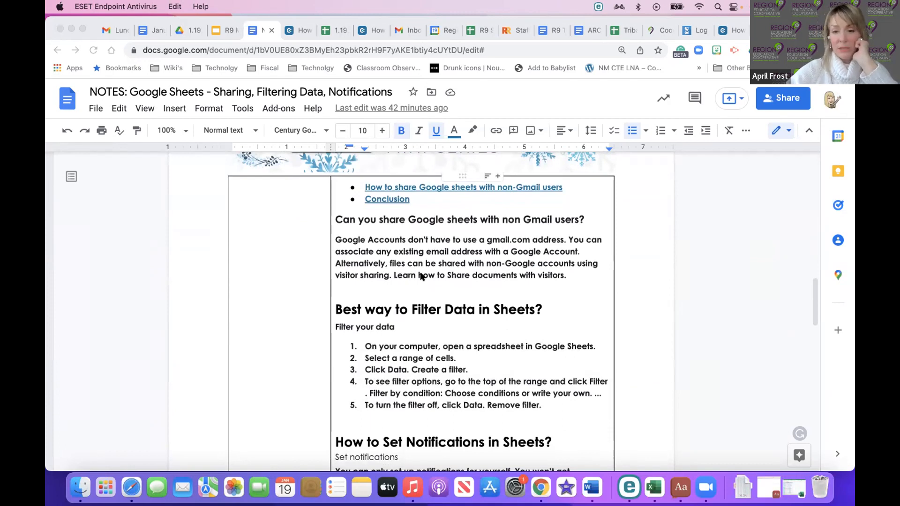
scroll(420, 275, "down", 5)
scroll(420, 258, "down", 2)
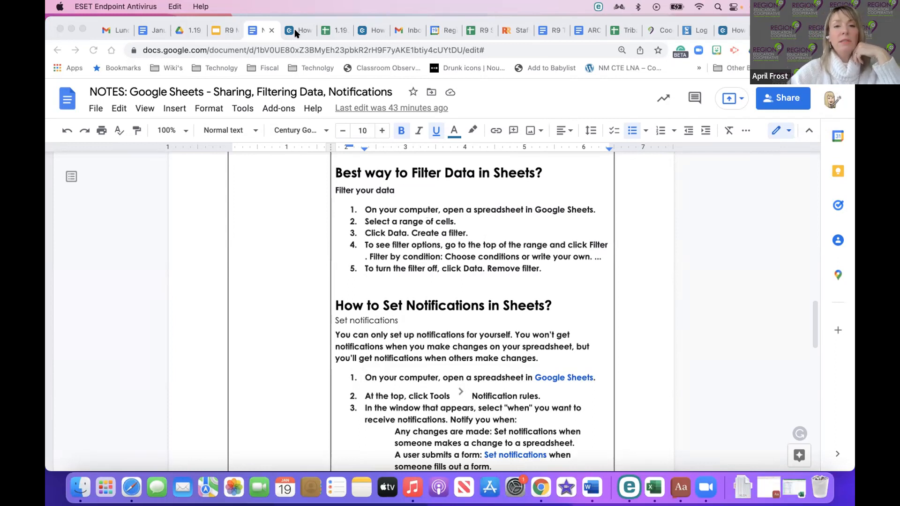
Switch to the Movie Data sheet of the movie practice spreadsheet and add a colleague as a sharing recipient.
left_click(331, 30)
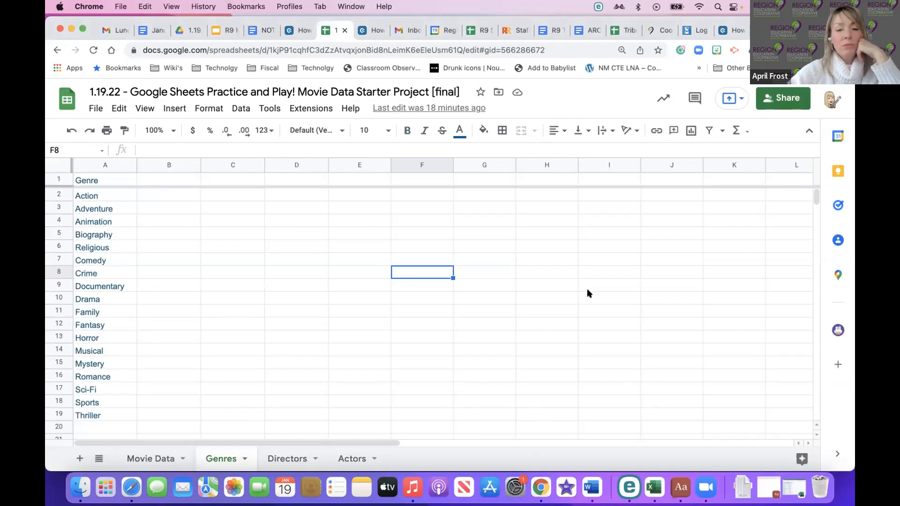
left_click(141, 464)
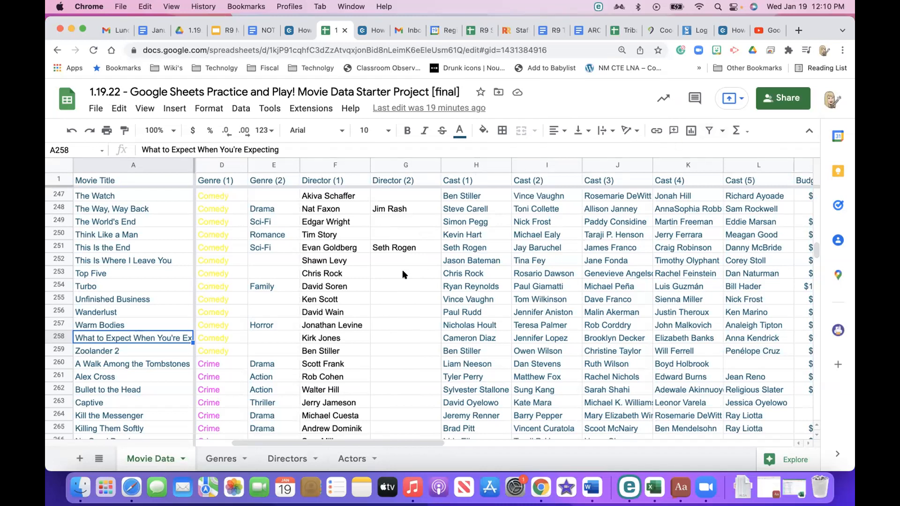
left_click(774, 98)
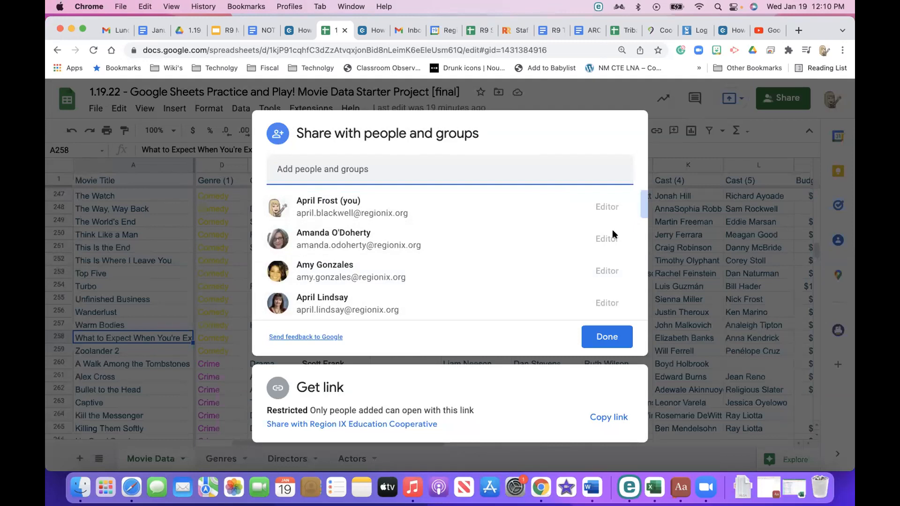
left_click(352, 166)
type("toby")
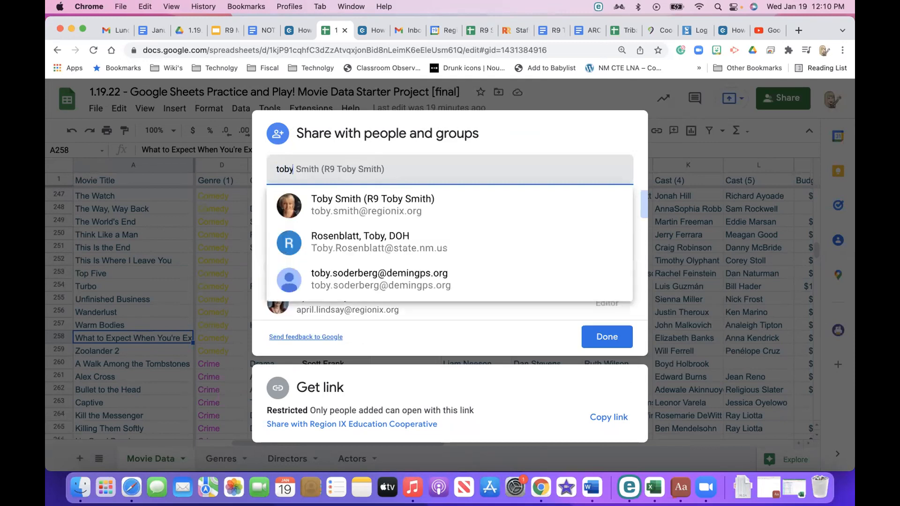
key("Return")
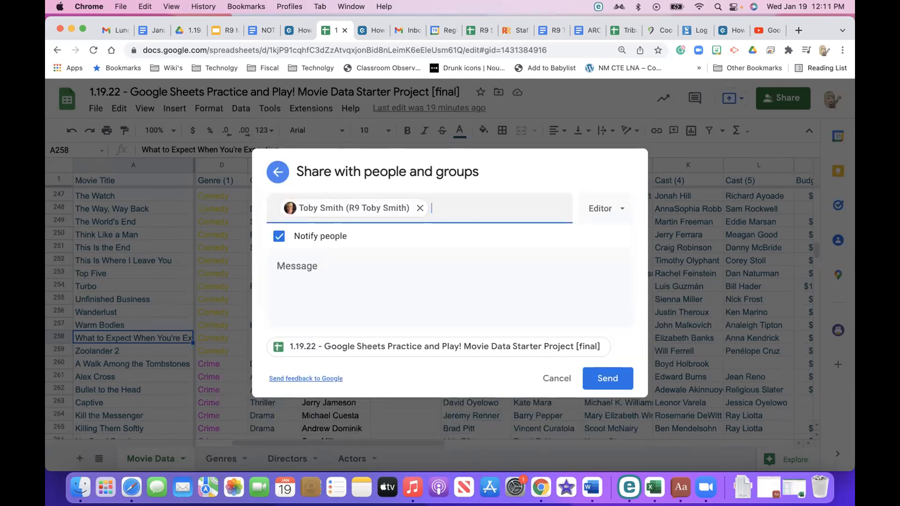
Enter a placeholder message for the recipient, and switch Notify people off and on again.
left_click(300, 287)
type("adjfkjads;lfj")
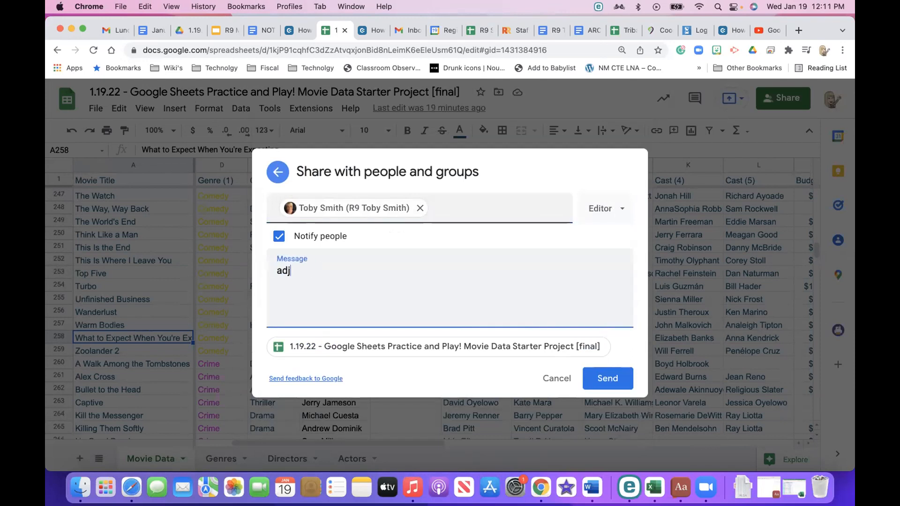
left_click(278, 235)
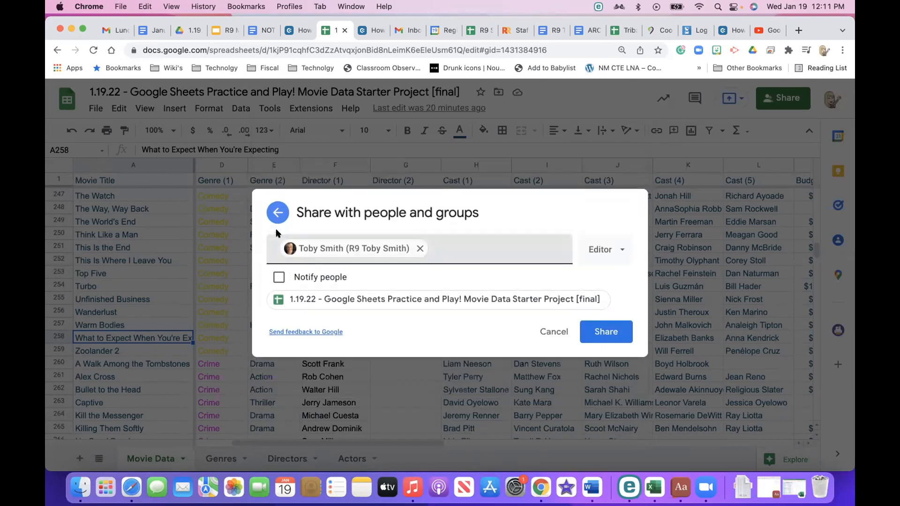
left_click(279, 280)
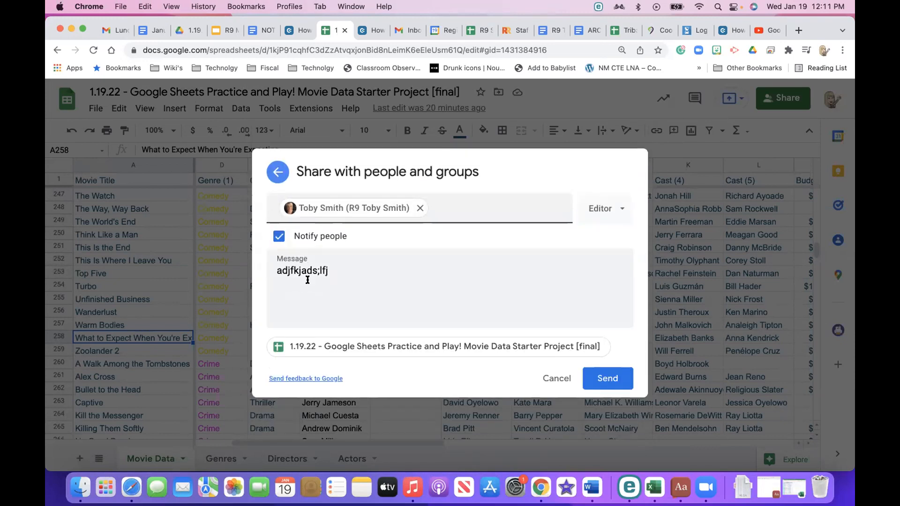
Replace the sharing message with "Head Head!" and send the invitation with Editor access.
left_click_drag(345, 269, 266, 266)
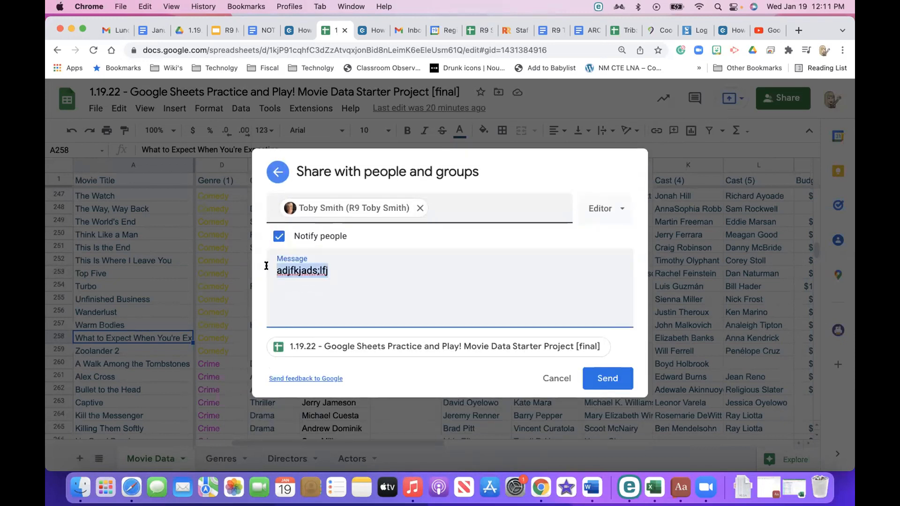
key("BackSpace")
type("Head Head!")
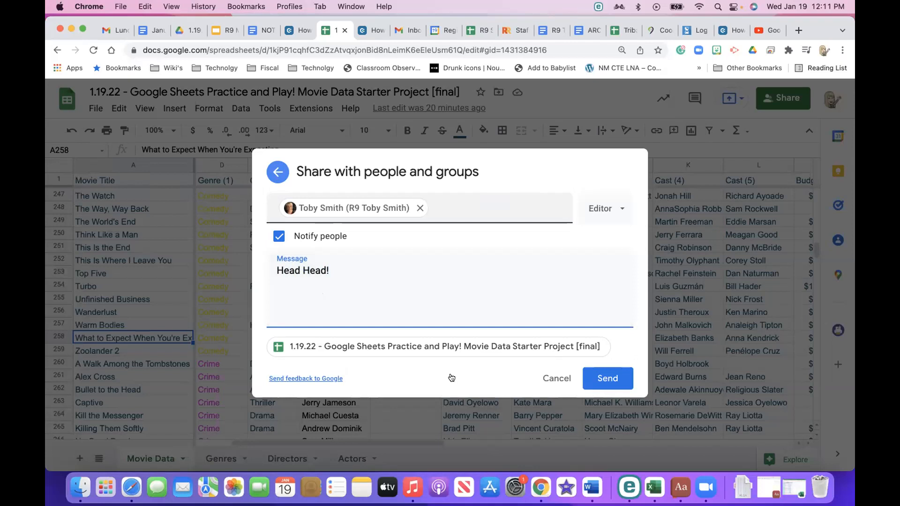
left_click(609, 209)
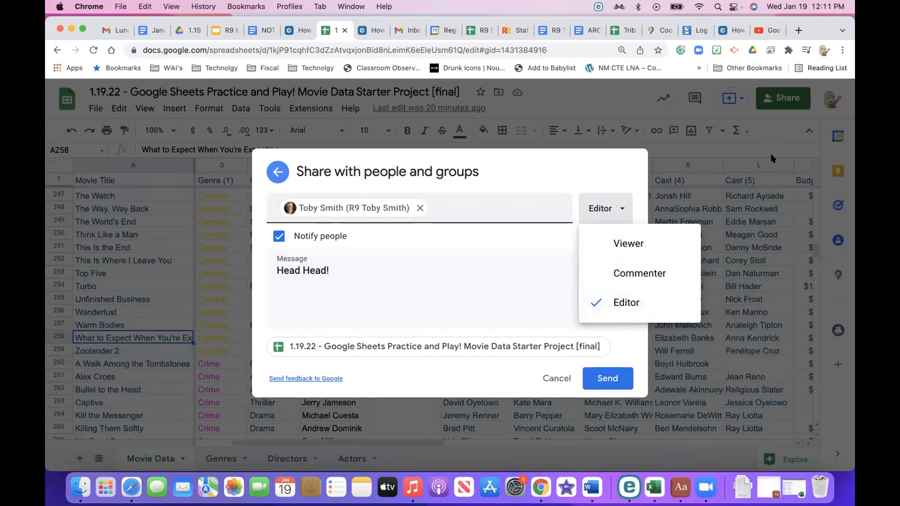
left_click(613, 376)
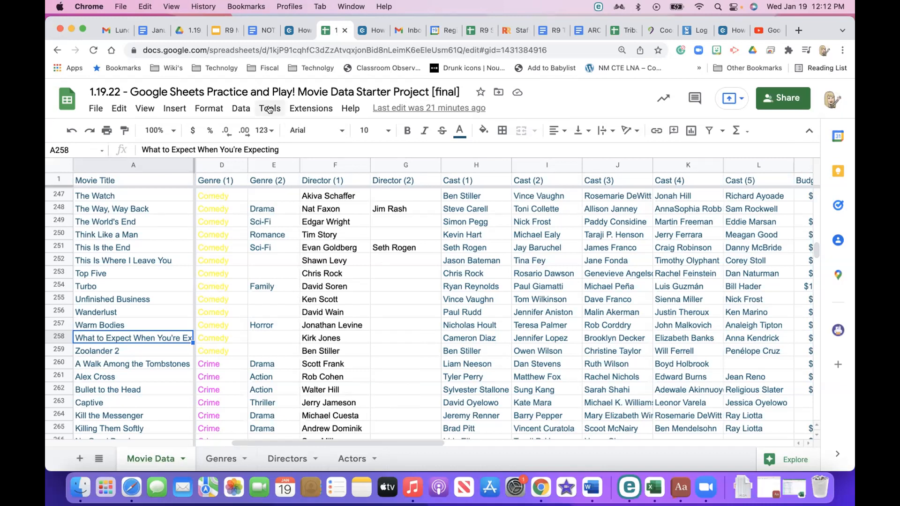
Create a notification rule that sends a daily digest email when any changes are made to the spreadsheet.
left_click(278, 218)
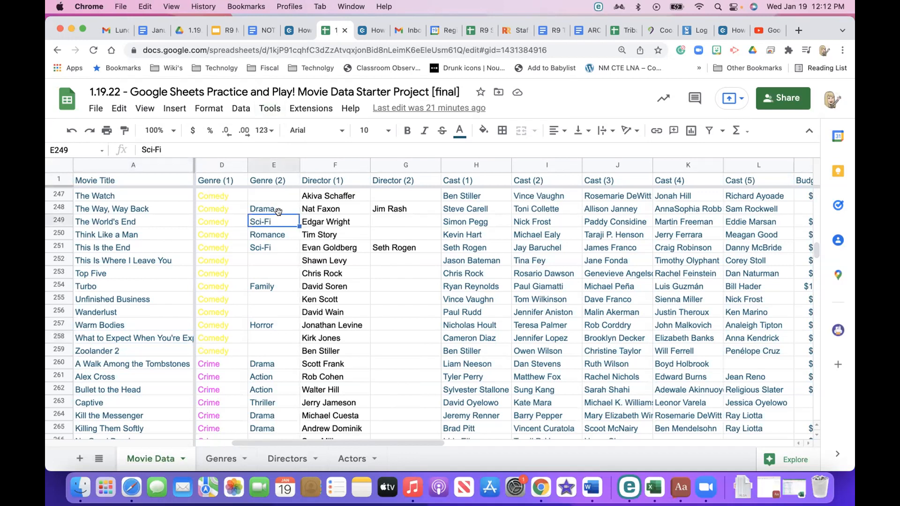
left_click(274, 109)
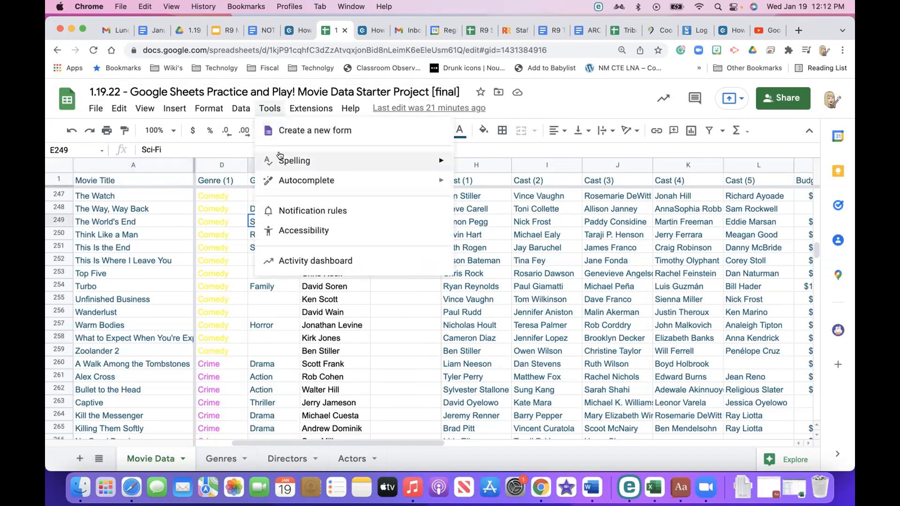
left_click(285, 209)
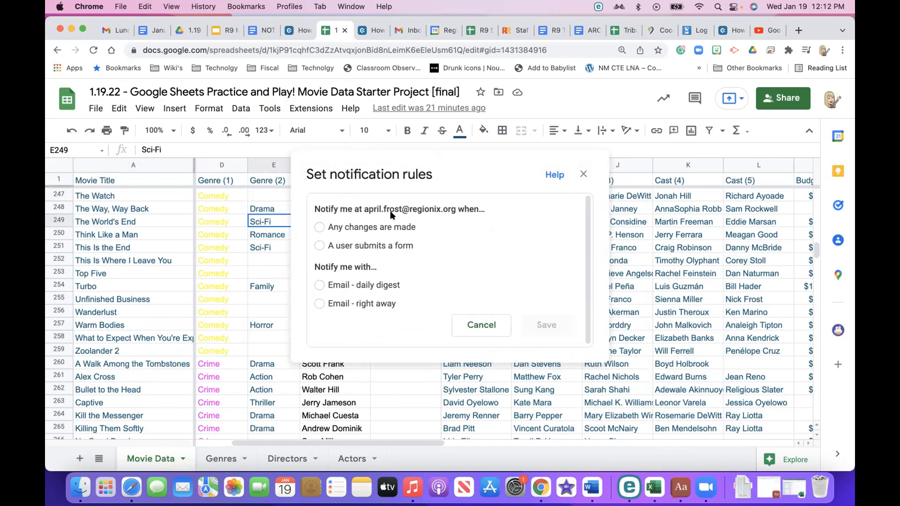
left_click(319, 227)
left_click(319, 247)
left_click(319, 228)
left_click(319, 303)
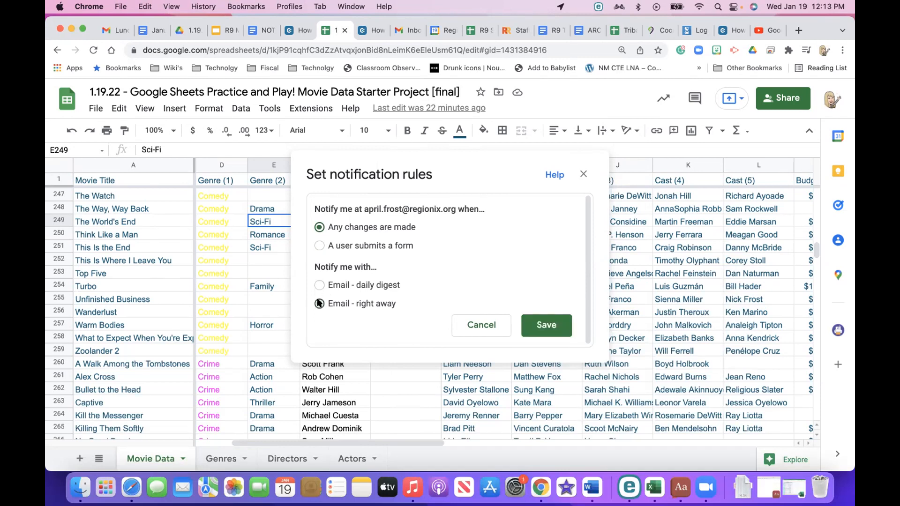
left_click(547, 325)
left_click(319, 285)
left_click(557, 331)
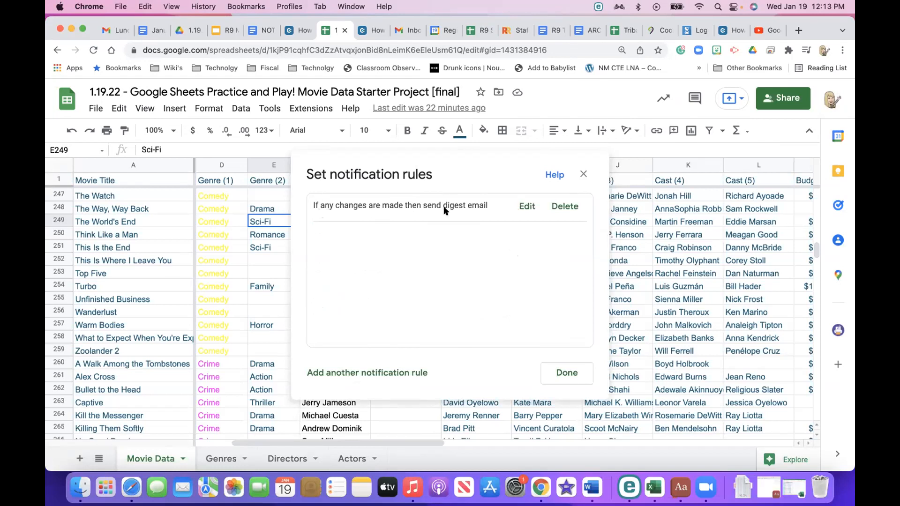
Edit the notification rule to send an email right away, and save it.
left_click(523, 206)
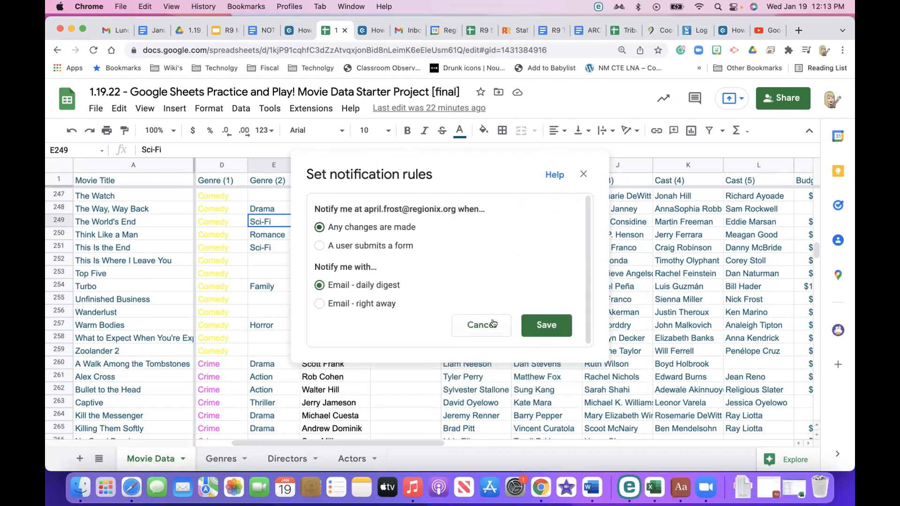
left_click(319, 304)
left_click(539, 327)
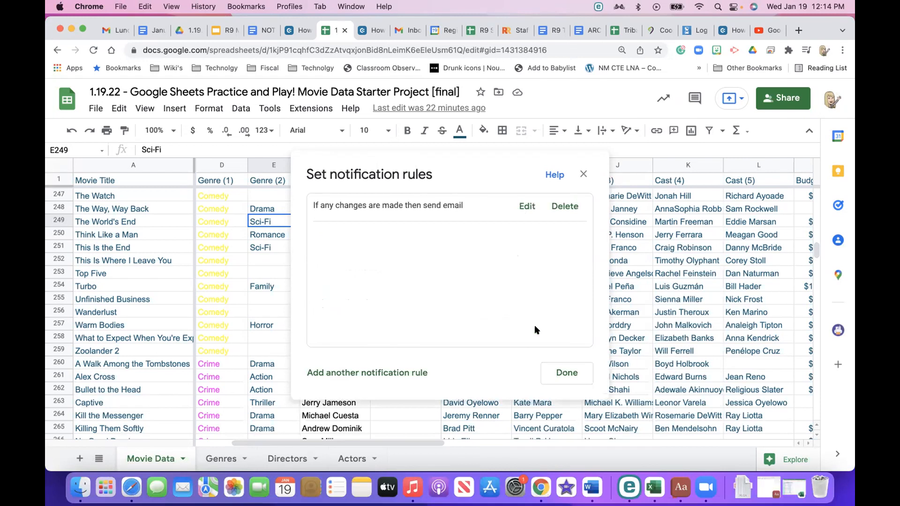
Delete the notification rule for any changes and close the notification rules settings.
left_click(564, 206)
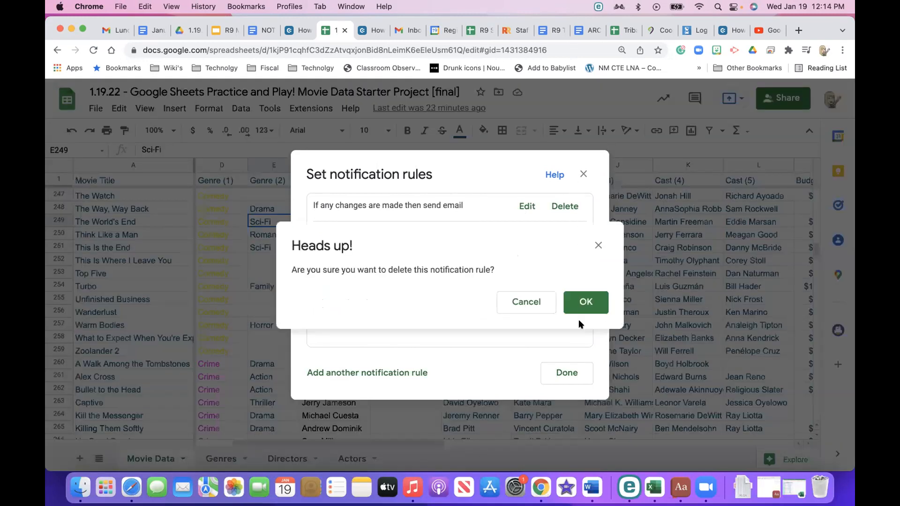
left_click(594, 299)
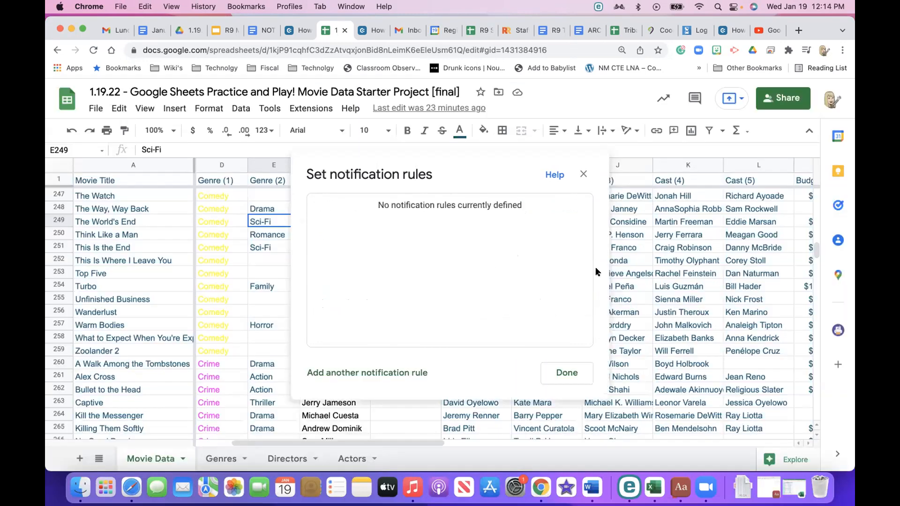
left_click(580, 175)
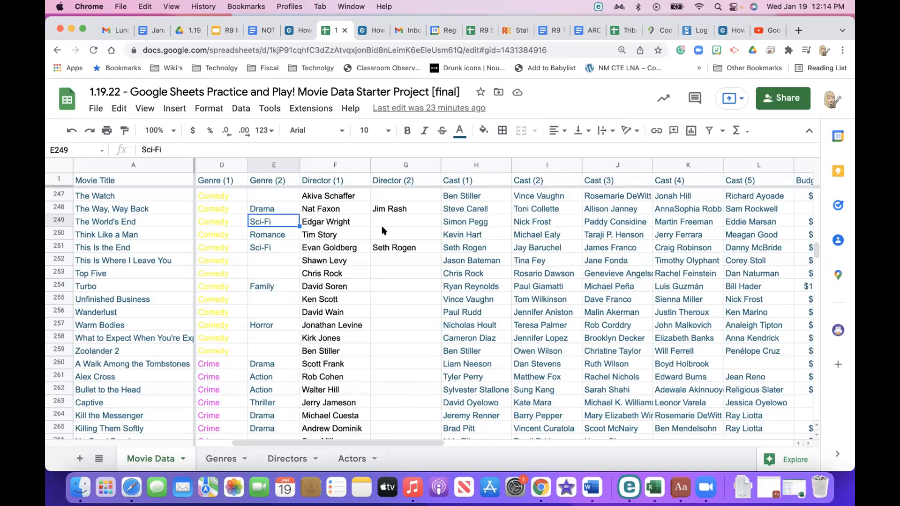
left_click(270, 108)
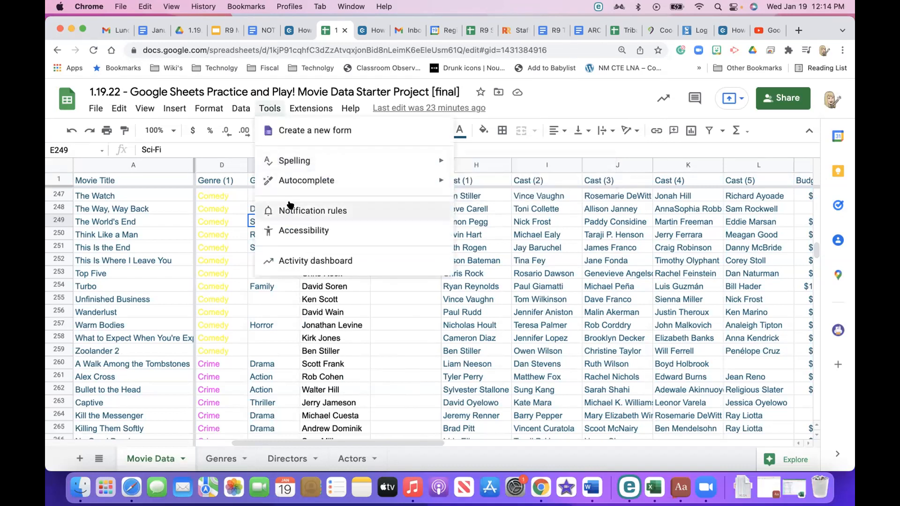
left_click(374, 364)
left_click(269, 112)
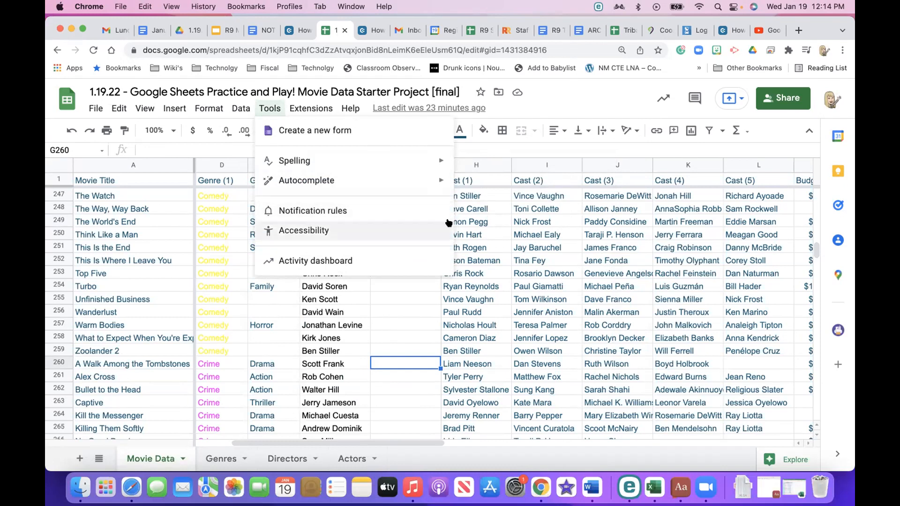
left_click(540, 249)
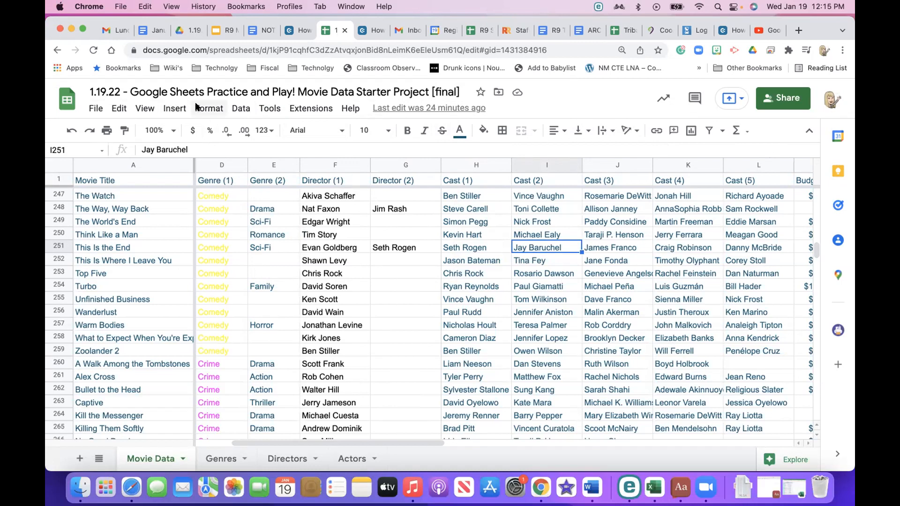
left_click(212, 108)
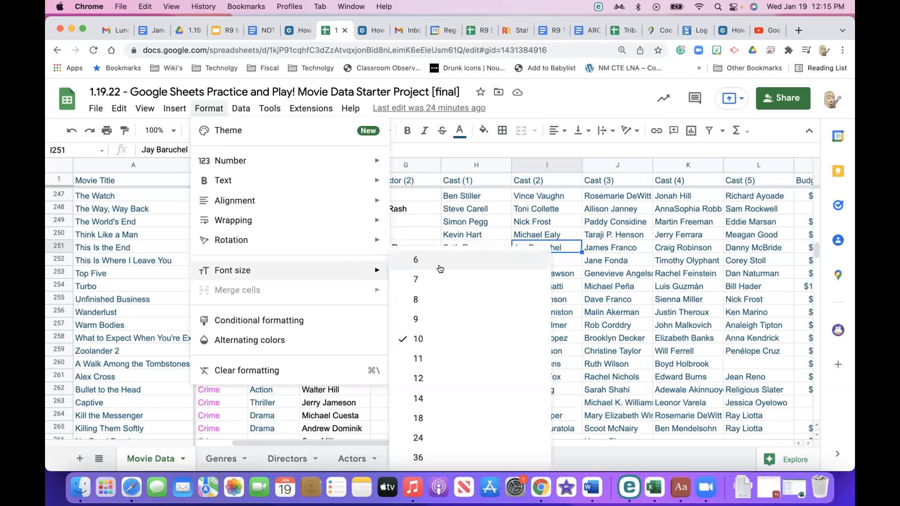
left_click(445, 208)
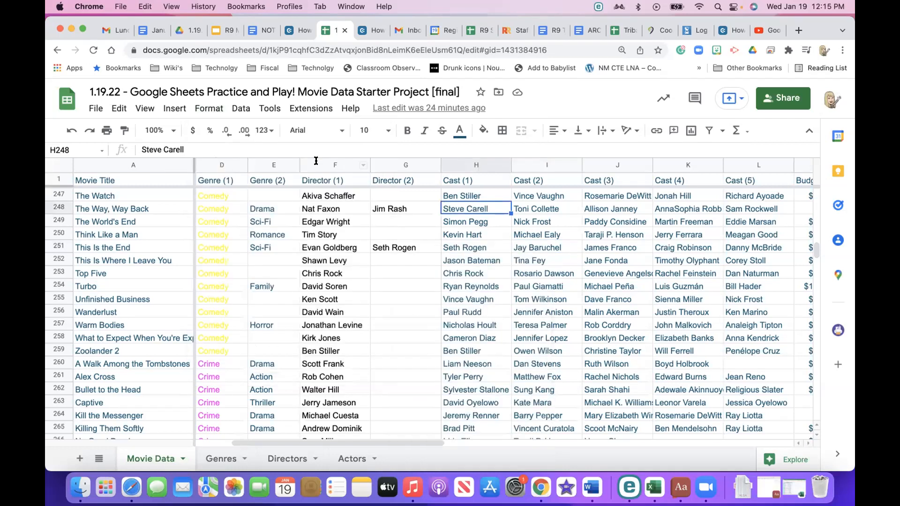
Create a filter on the Movie Data sheet and sort the rows by Movie Title from A to Z.
left_click(240, 109)
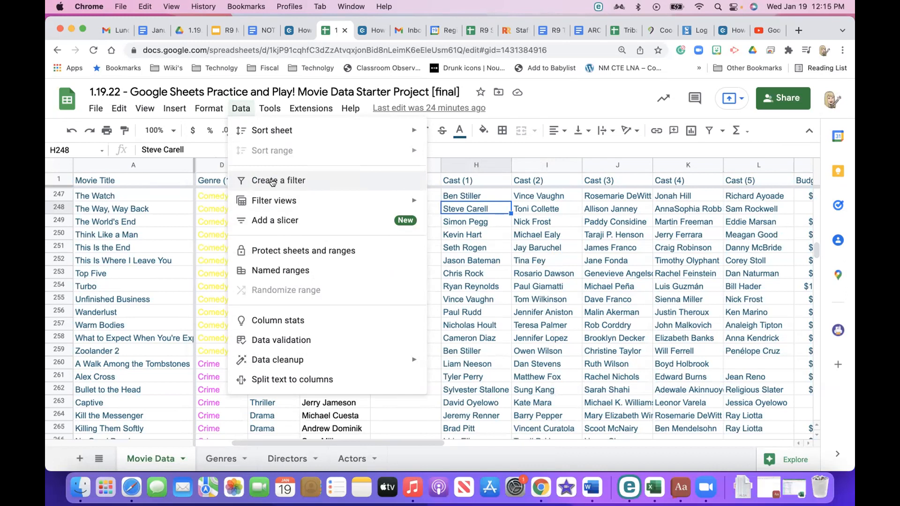
mouse_move(280, 207)
left_click(277, 181)
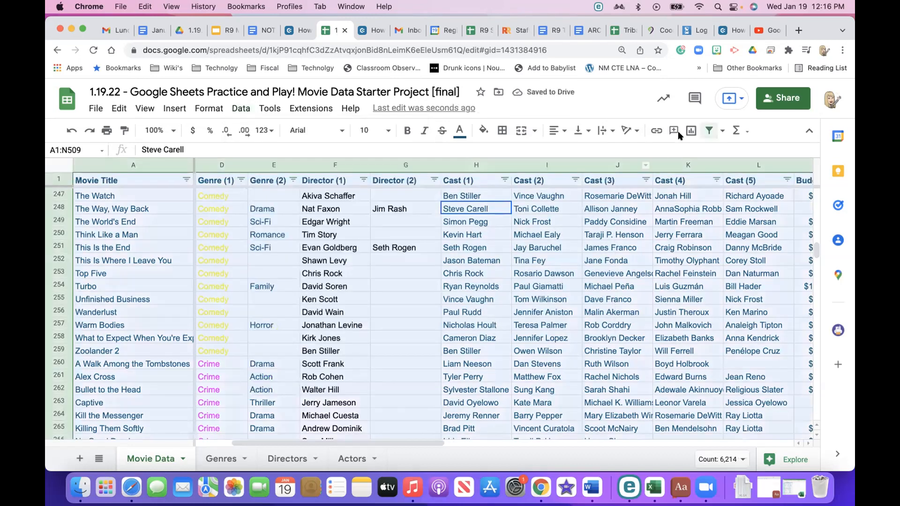
left_click(186, 180)
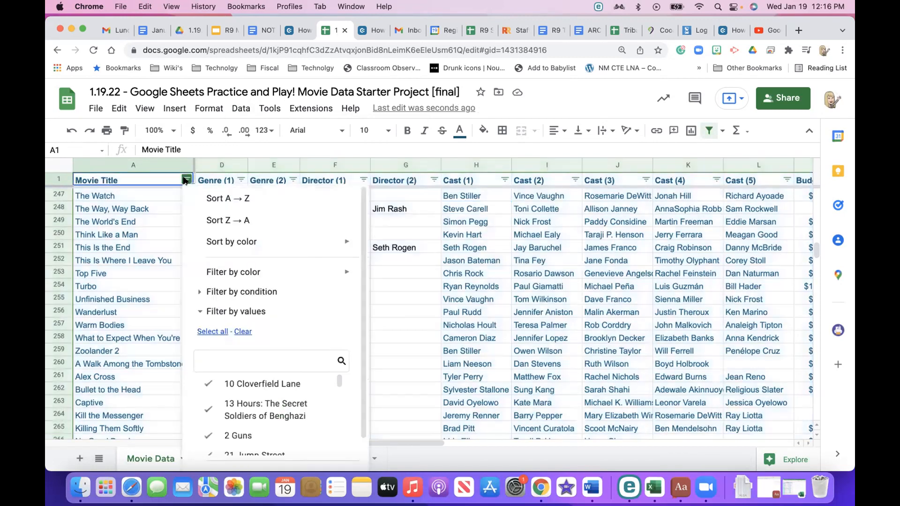
left_click(242, 200)
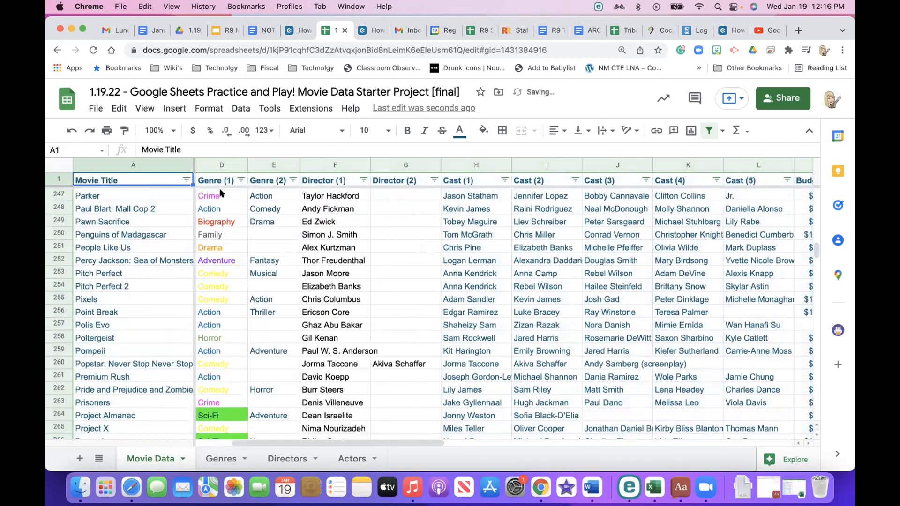
left_click(186, 180)
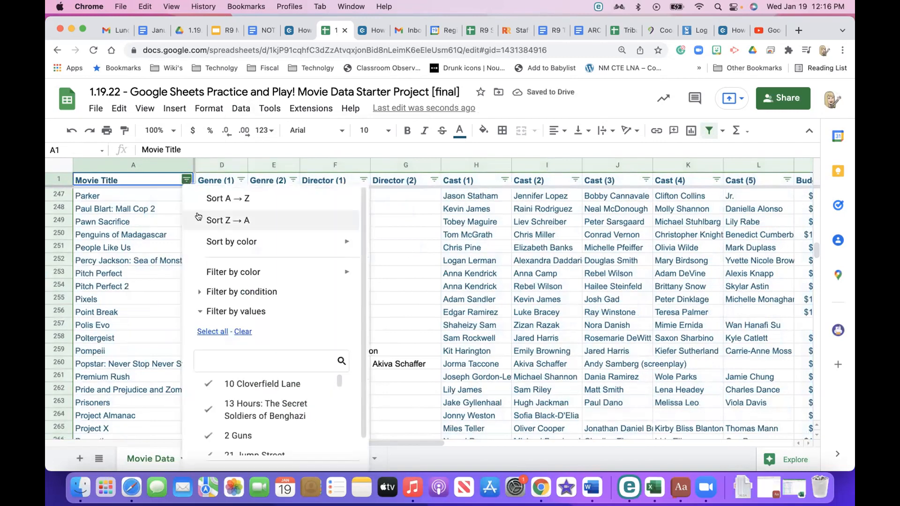
mouse_move(210, 244)
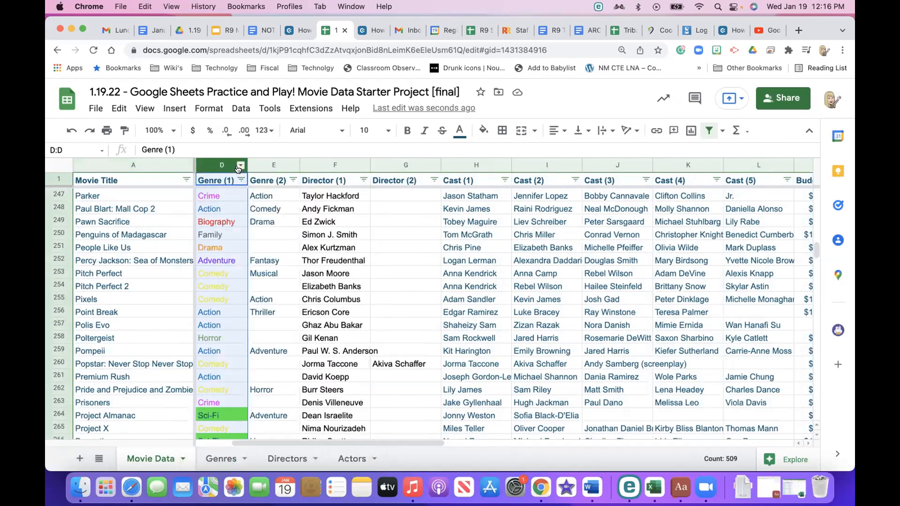
left_click(240, 180)
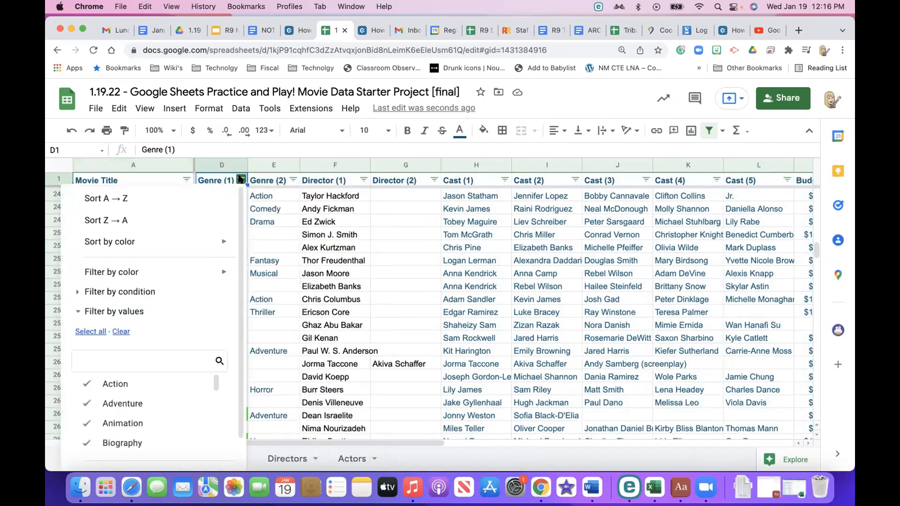
left_click(140, 312)
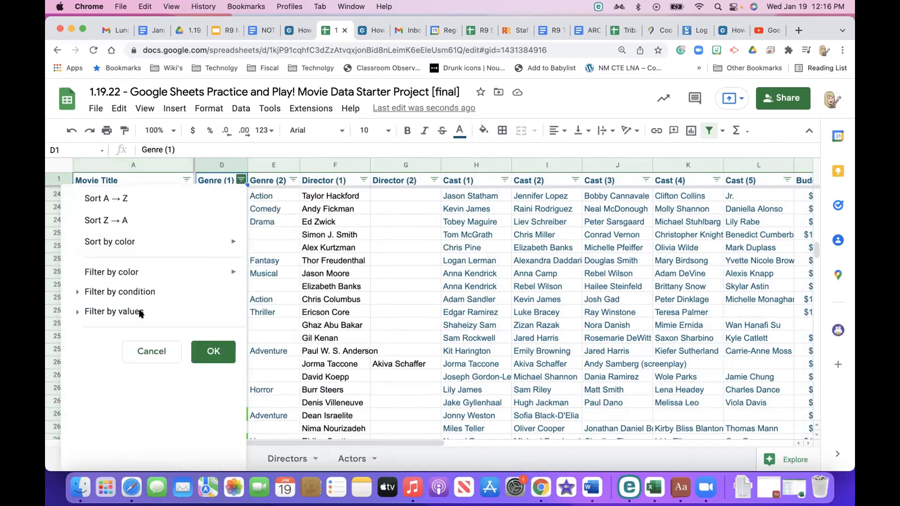
left_click(97, 312)
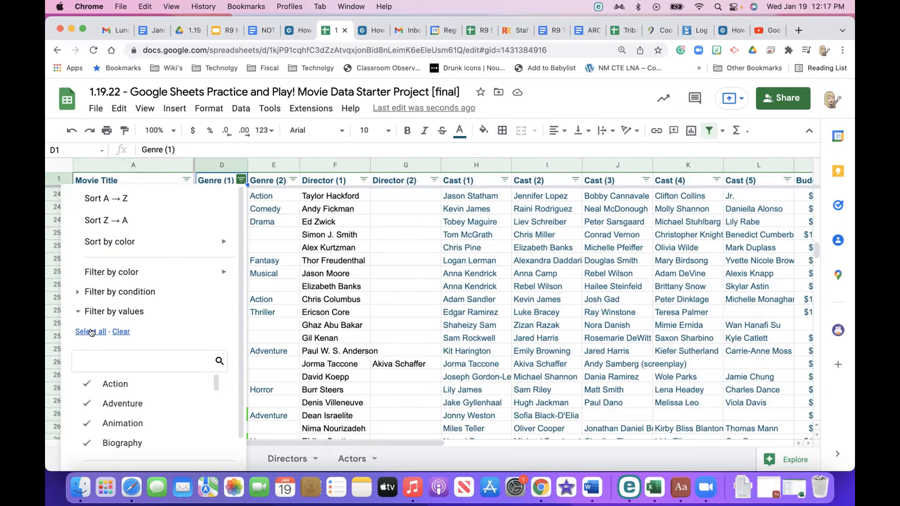
left_click(119, 332)
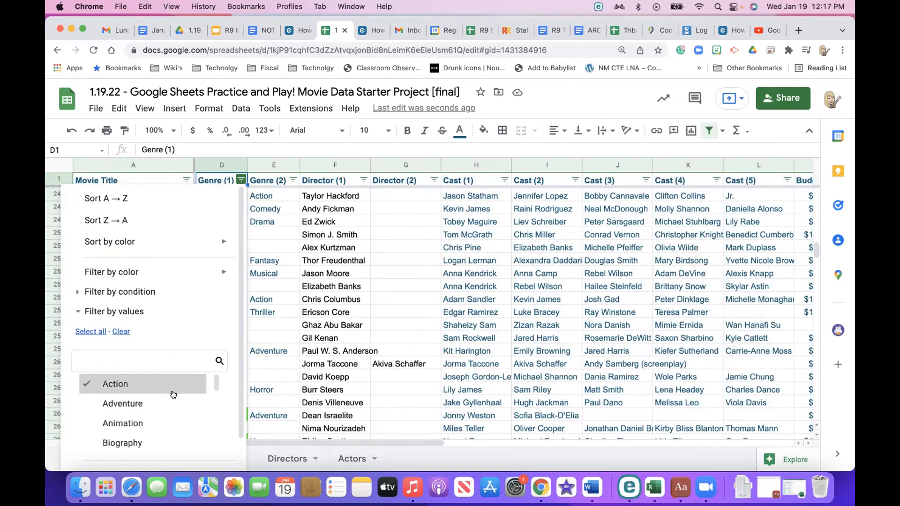
scroll(173, 392, "down", 3)
left_click(346, 305)
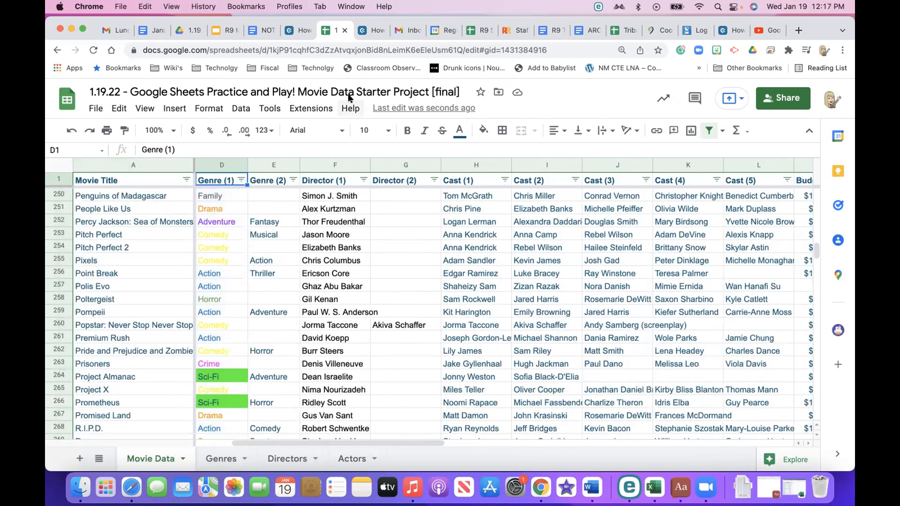
left_click_drag(648, 20, 648, 1)
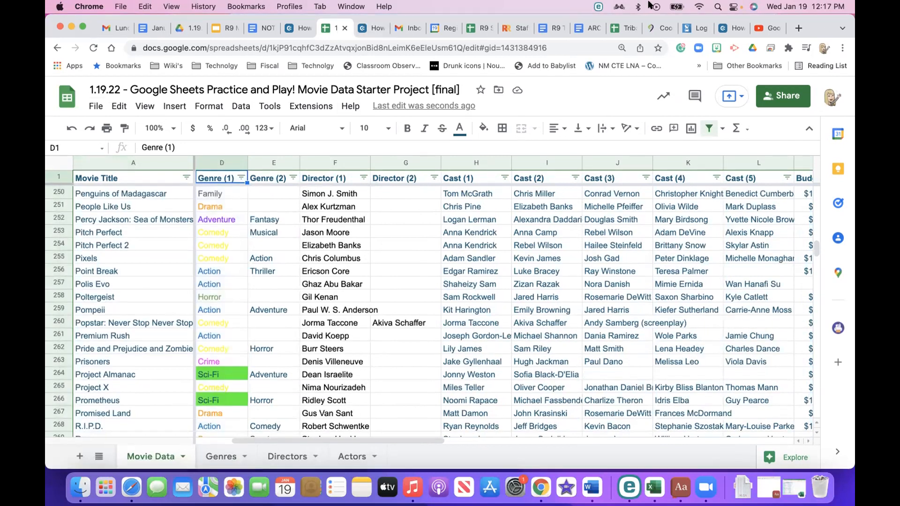
Filter the Genre (1) column by values so that only Action movies are shown, and review the filtered rows.
left_click(241, 178)
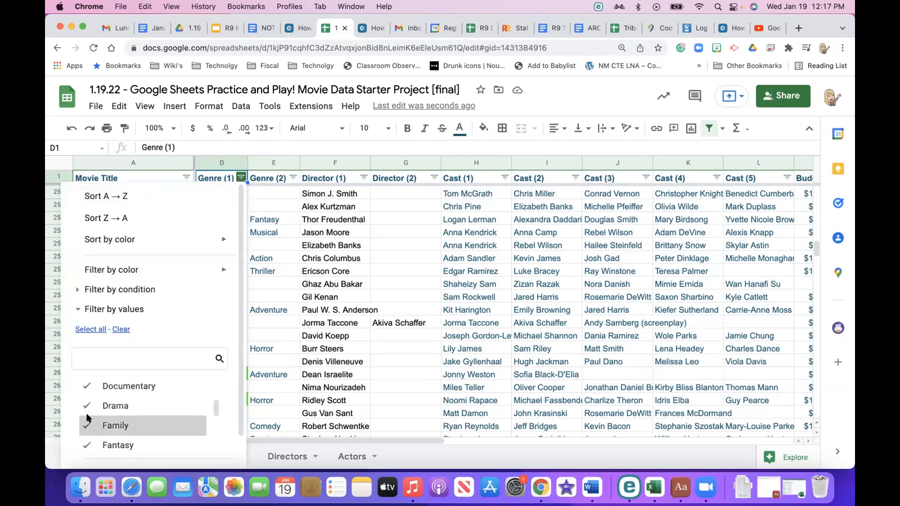
left_click(122, 330)
scroll(101, 399, "up", 3)
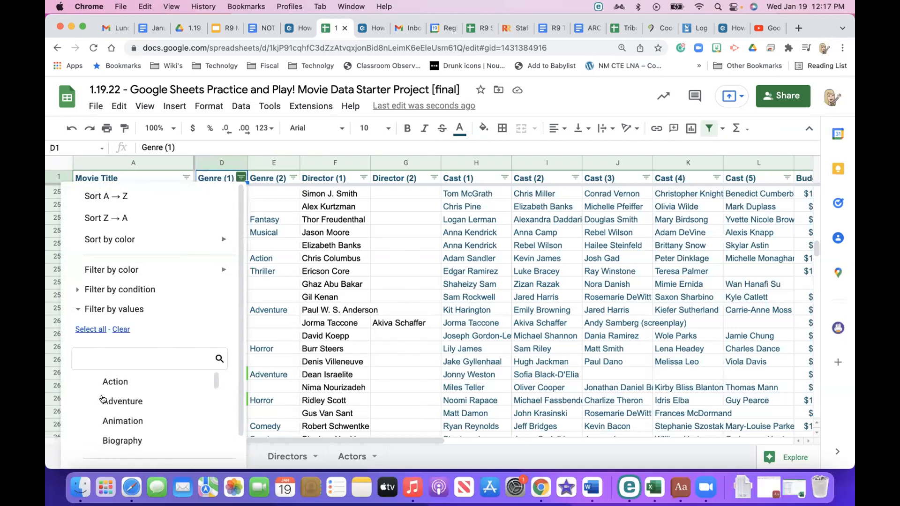
left_click(98, 382)
left_click(178, 378)
scroll(193, 347, "down", 1)
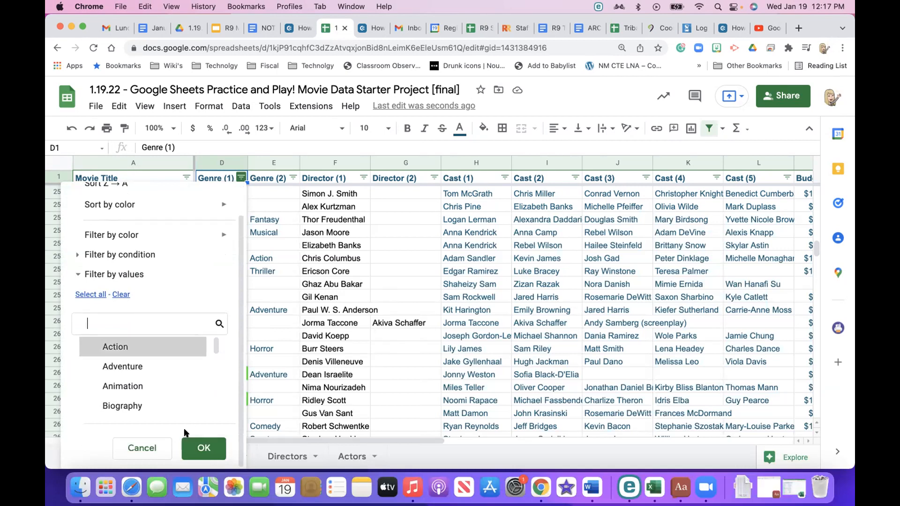
left_click(127, 347)
left_click(189, 448)
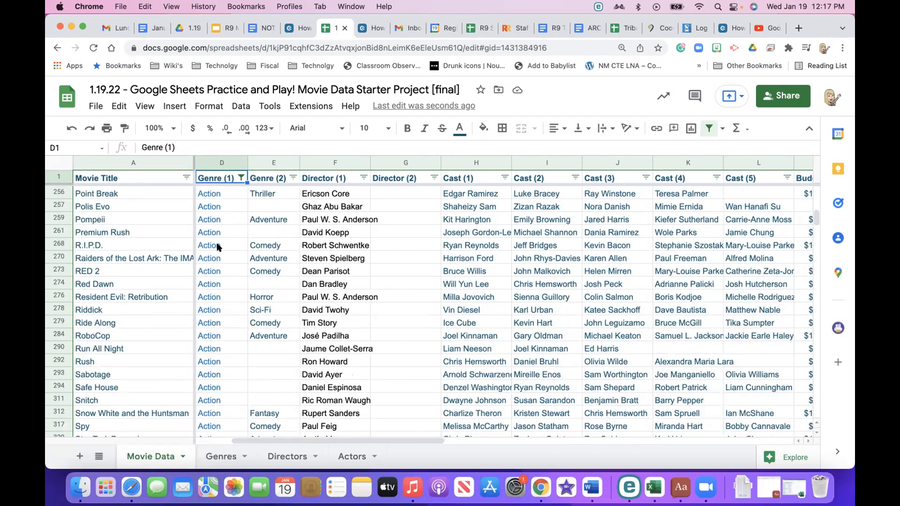
scroll(218, 247, "down", 2)
scroll(218, 247, "down", 20)
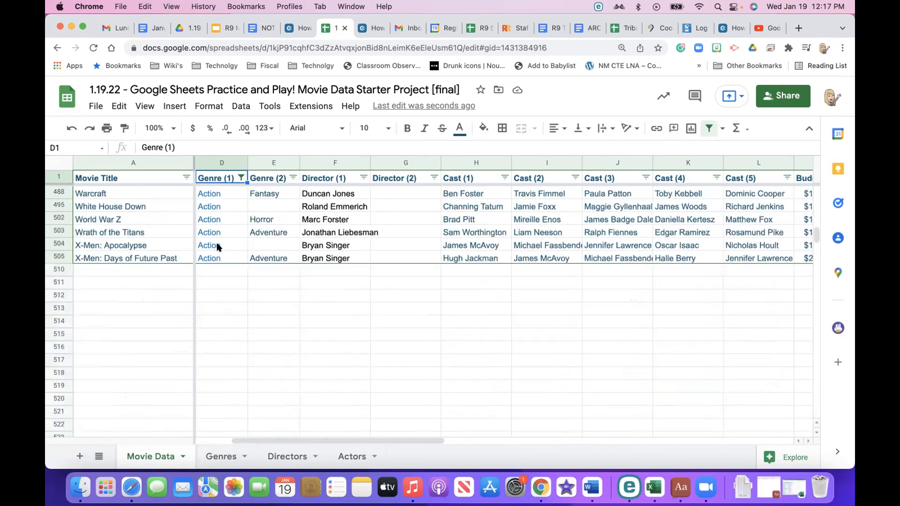
scroll(218, 247, "up", 20)
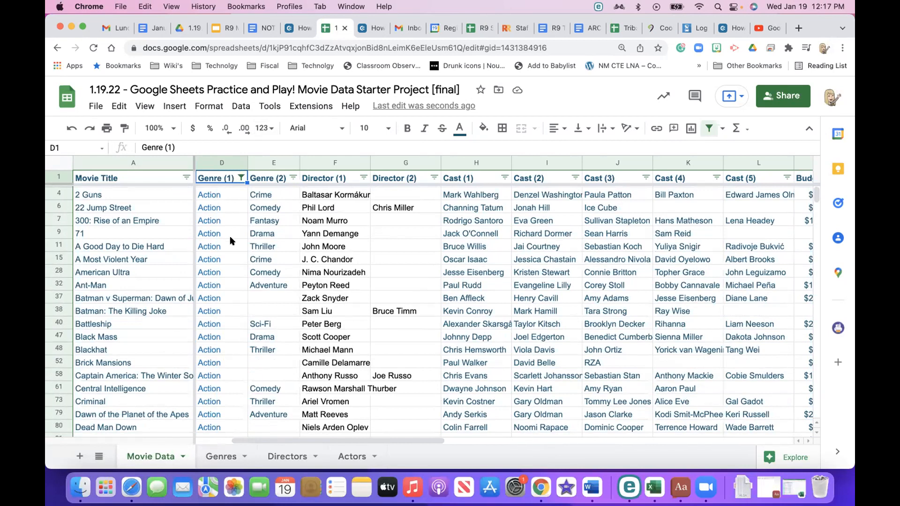
Remove the filter from the Movie Data sheet.
left_click(240, 177)
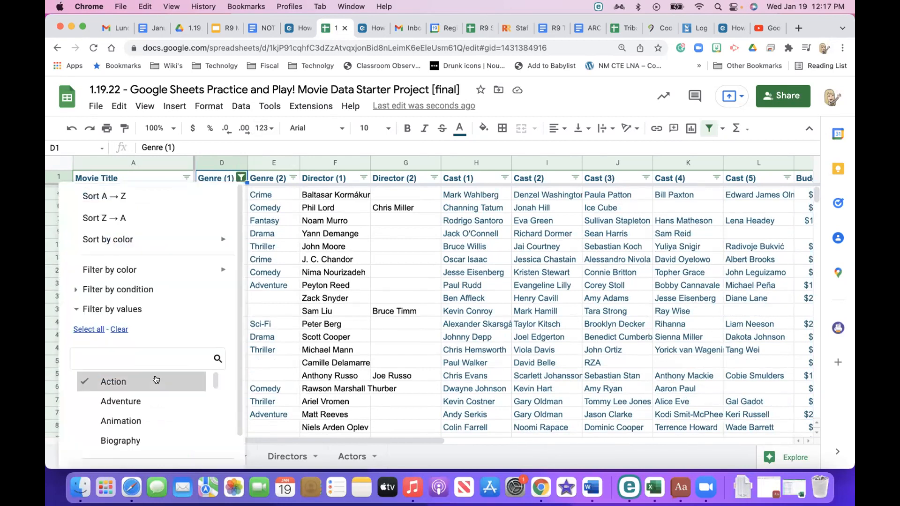
mouse_move(156, 265)
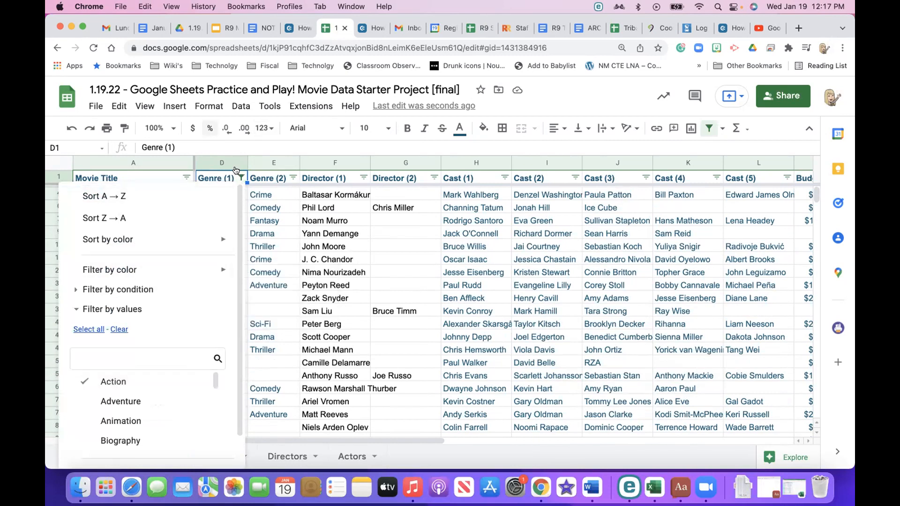
left_click(240, 107)
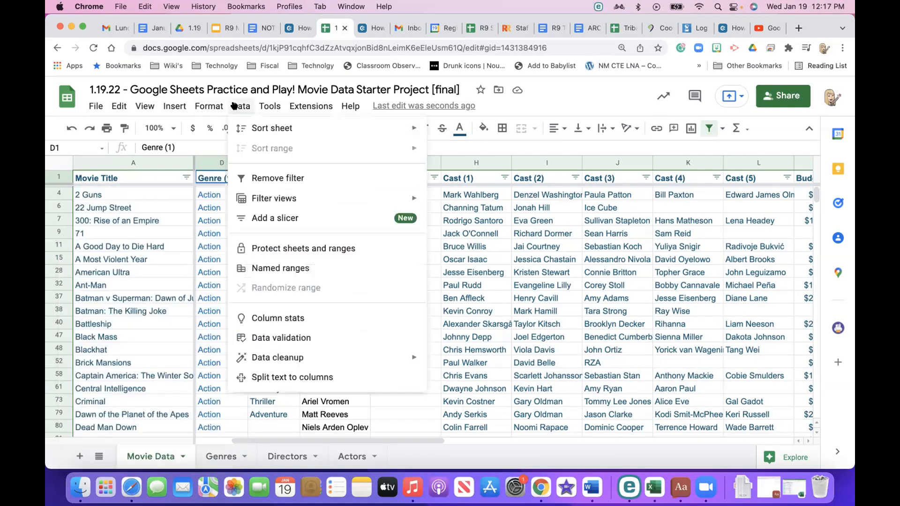
left_click(258, 182)
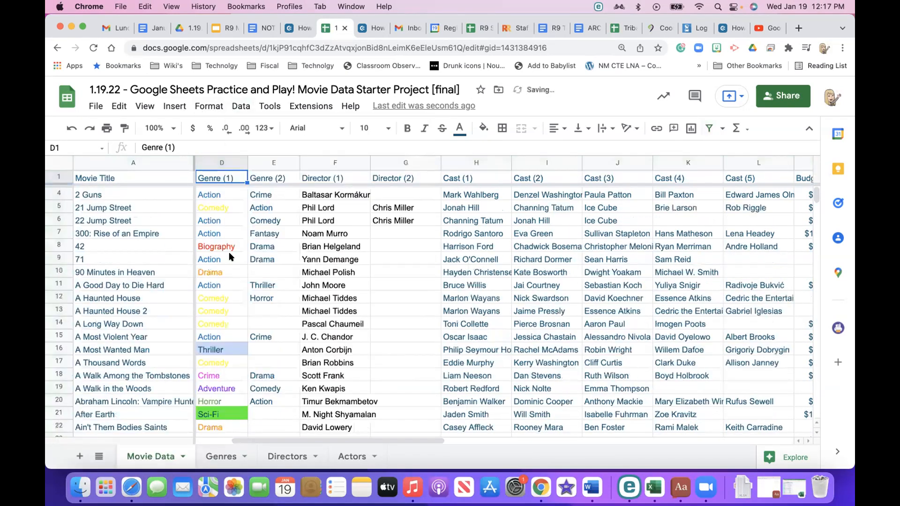
scroll(230, 257, "down", 10)
scroll(229, 257, "up", 10)
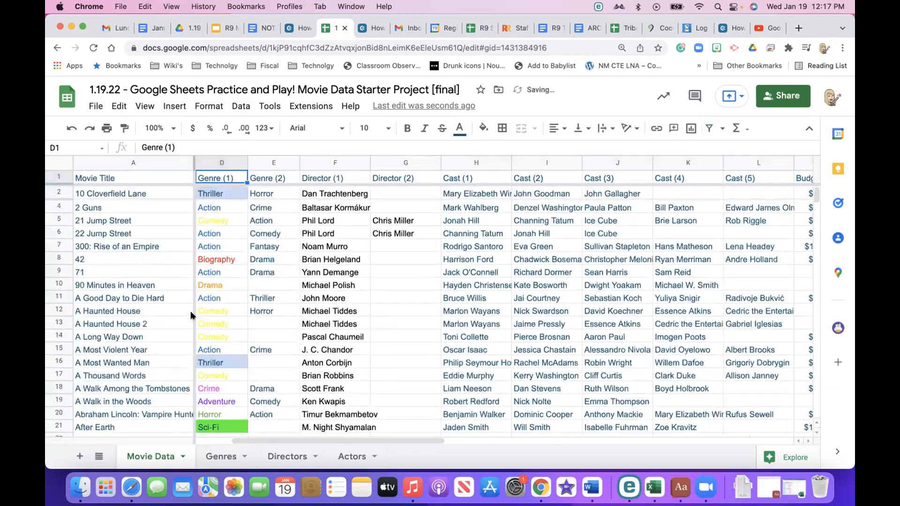
Duplicate the Movie Data sheet and rename the copy as Action 2016.
right_click(150, 458)
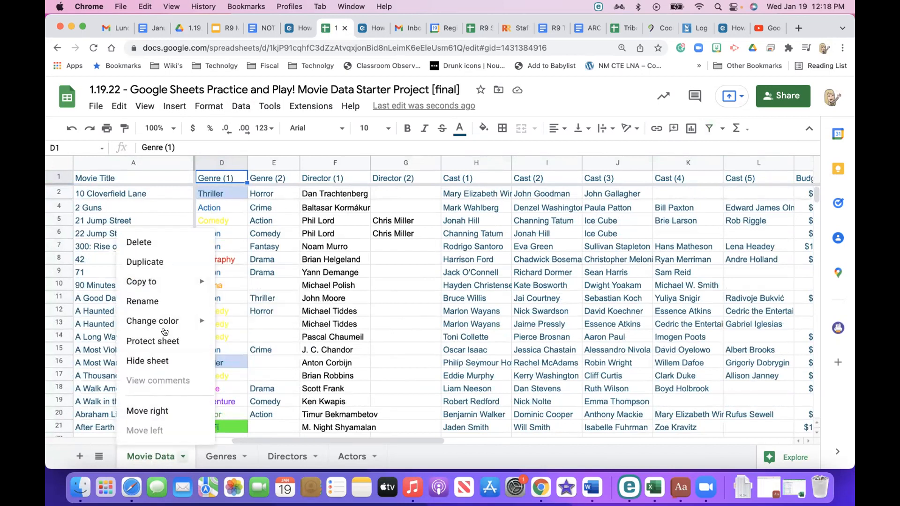
left_click(162, 263)
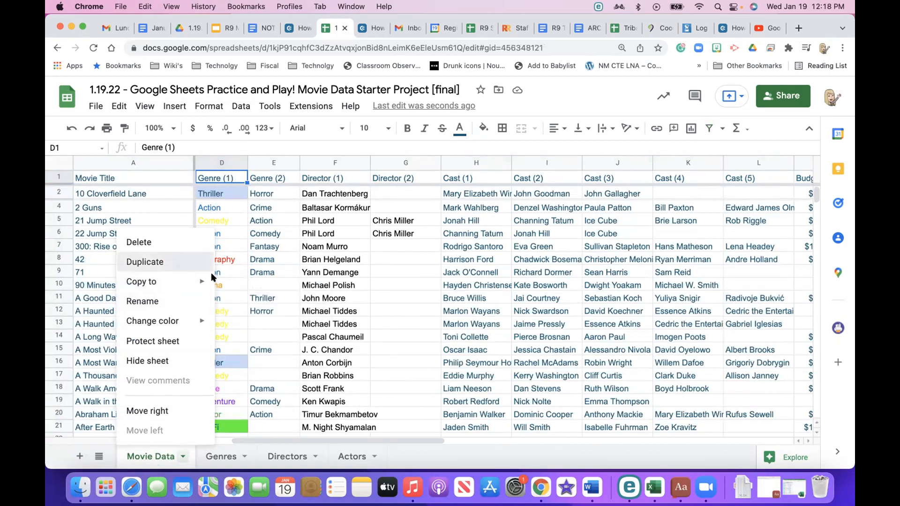
double_click(226, 457)
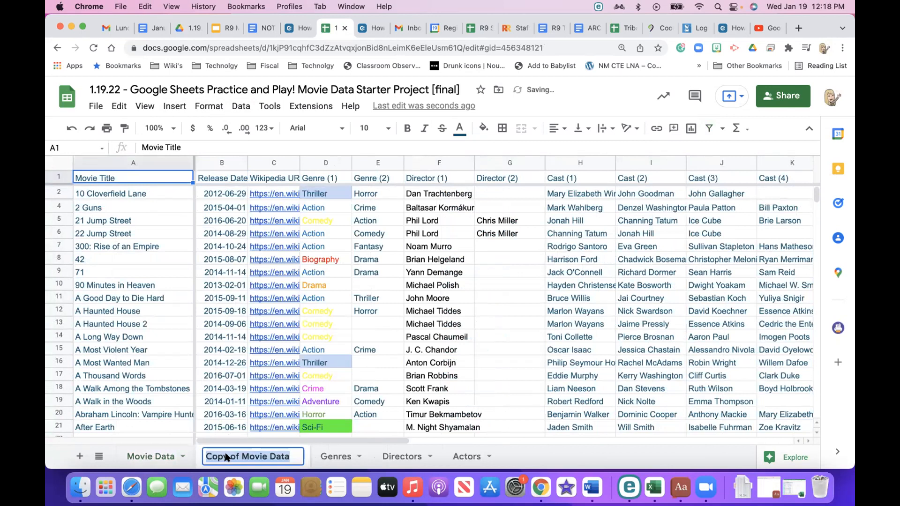
left_click(235, 456)
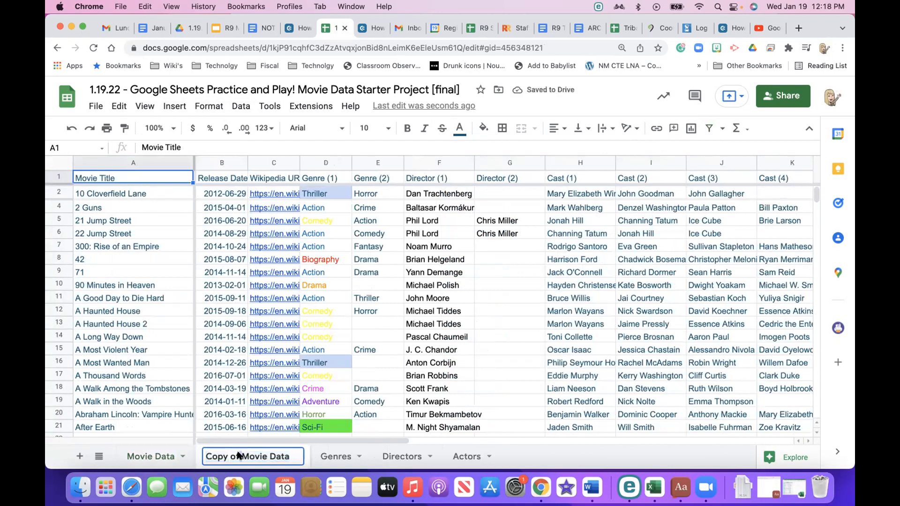
key("BackSpace")
key("BackSpace")
key("BackSpace")
key("BackSpace")
key("BackSpace")
key("BackSpace")
key("BackSpace")
key("BackSpace")
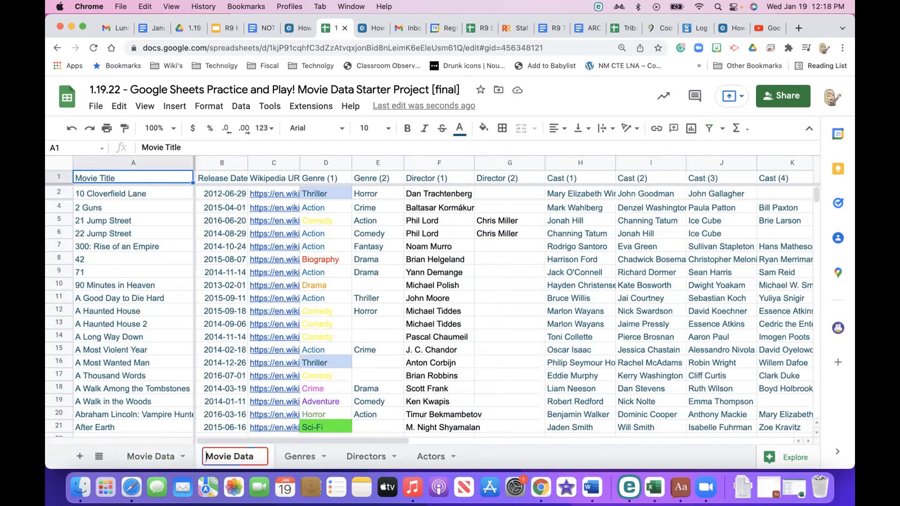
key("BackSpace")
key("BackSpace")
key("BackSpace")
key("BackSpace")
key("BackSpace")
key("BackSpace")
key("BackSpace")
key("BackSpace")
key("BackSpace")
key("BackSpace")
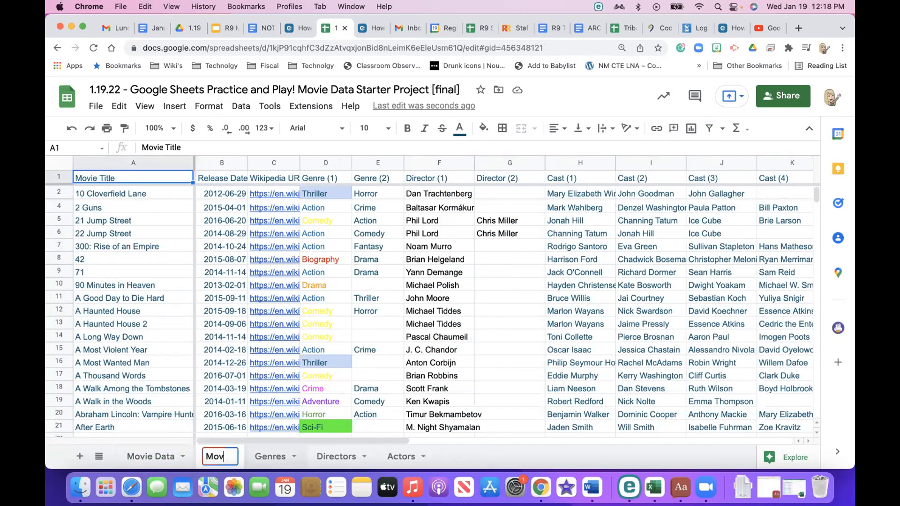
type("Action")
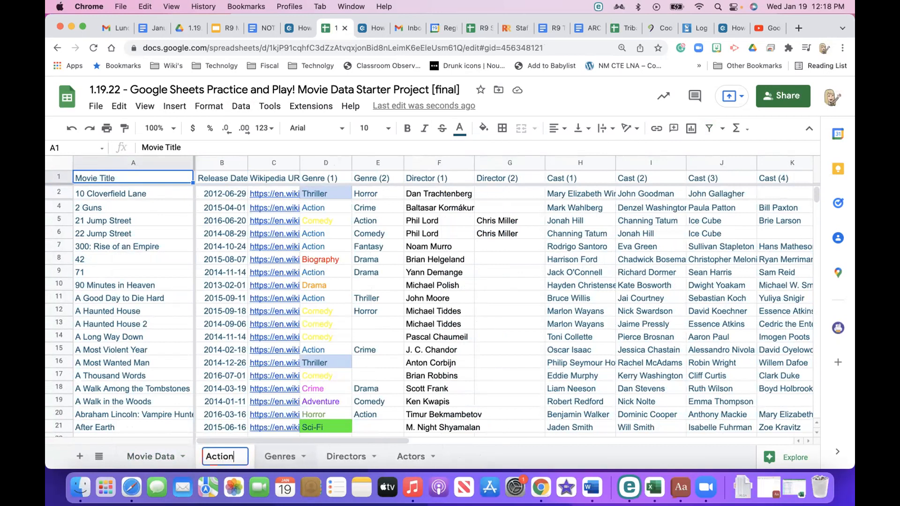
type(" 3016")
key("BackSpace")
key("BackSpace")
key("BackSpace")
key("BackSpace")
type("201")
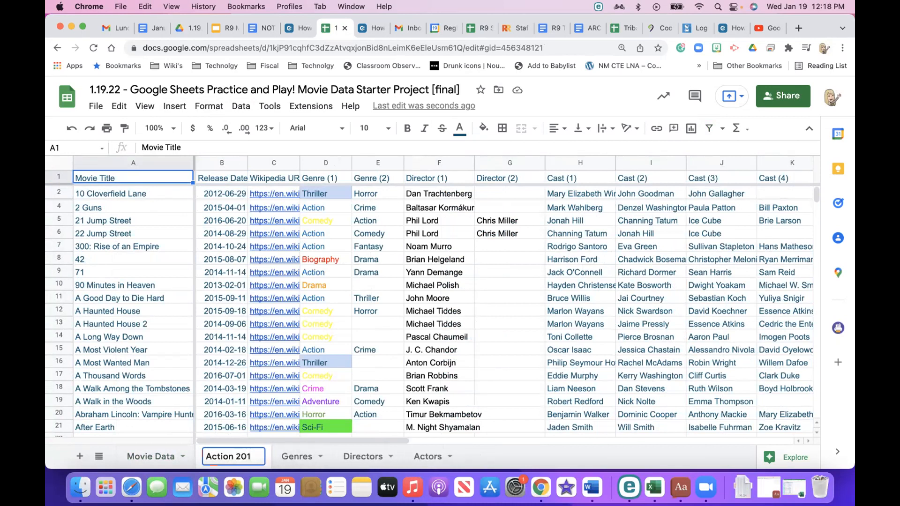
type("6")
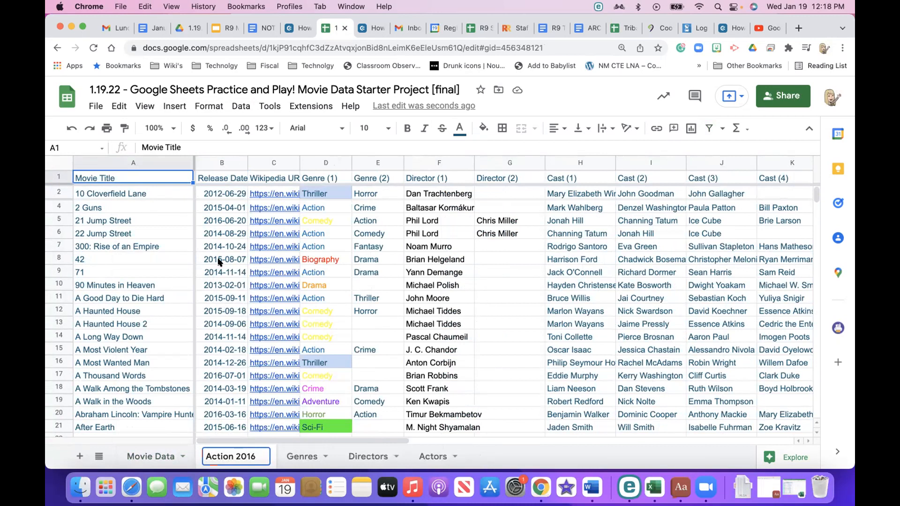
left_click(199, 313)
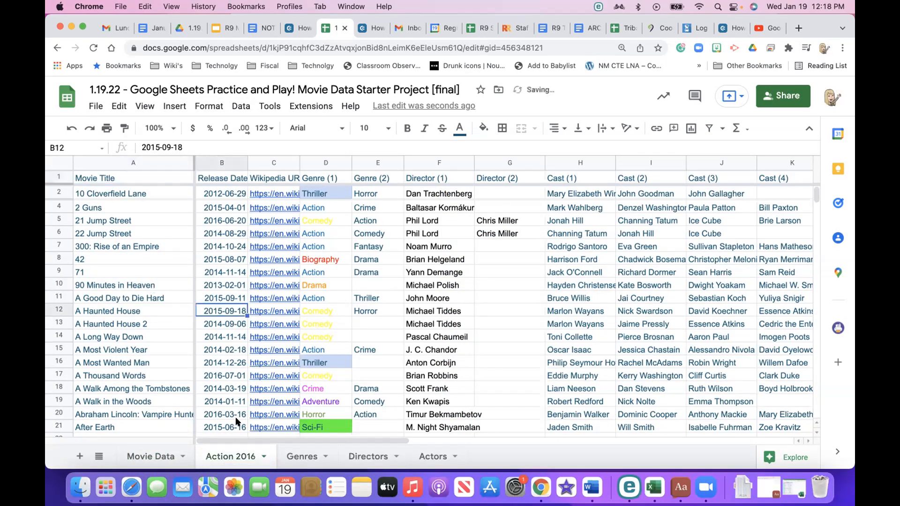
Select the whole Action 2016 sheet and create a filter on it.
left_click(60, 162)
left_click(241, 106)
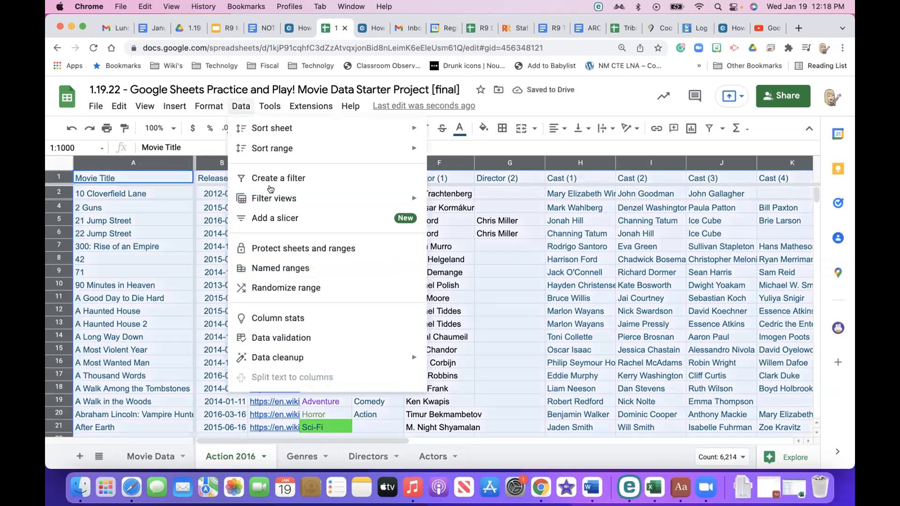
left_click(324, 180)
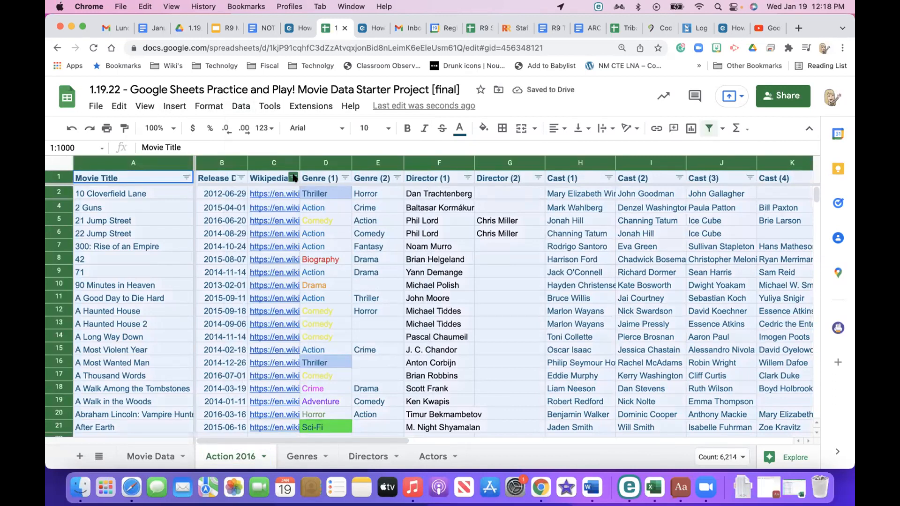
Filter the Release Date column of the Action 2016 sheet by values so that only the 2016 dates are included.
left_click(241, 178)
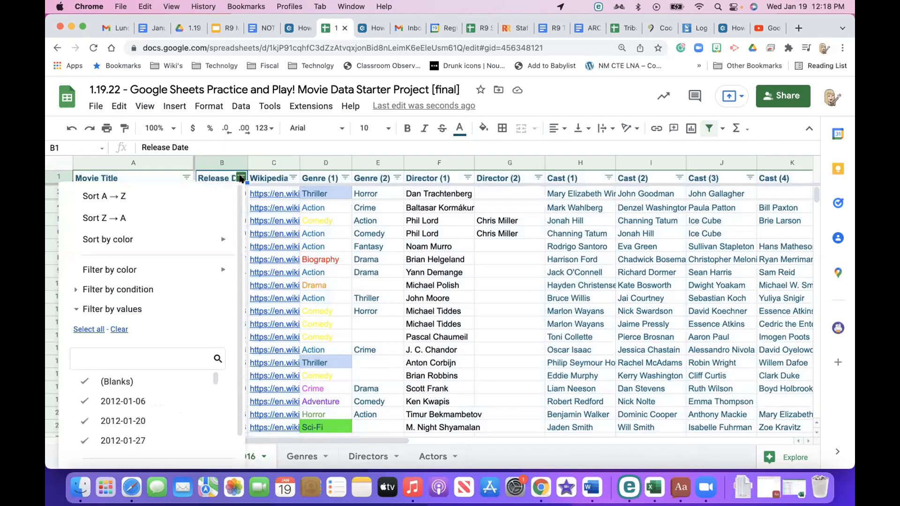
left_click(135, 309)
double_click(134, 310)
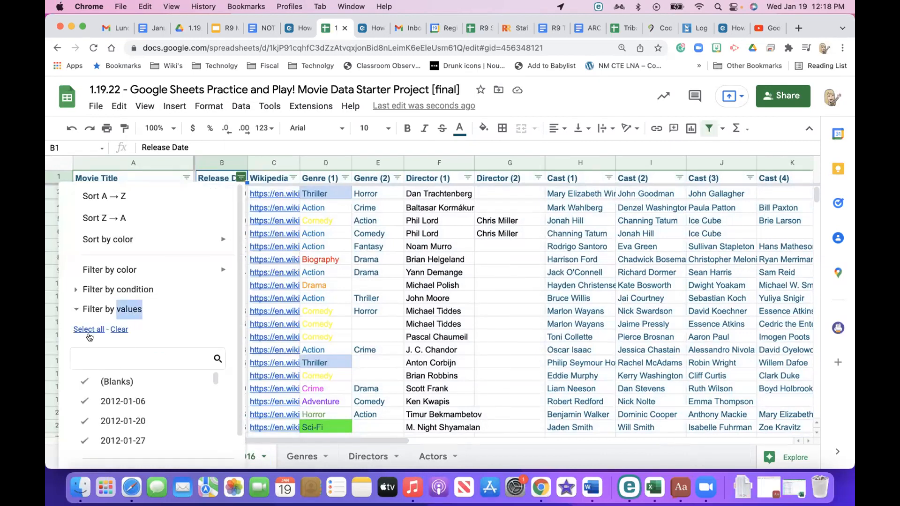
left_click(119, 329)
left_click(120, 360)
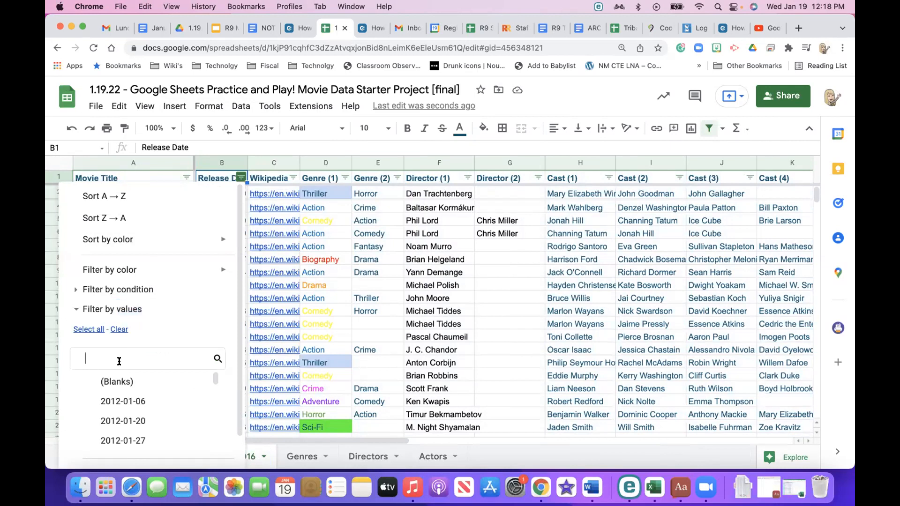
type("2021")
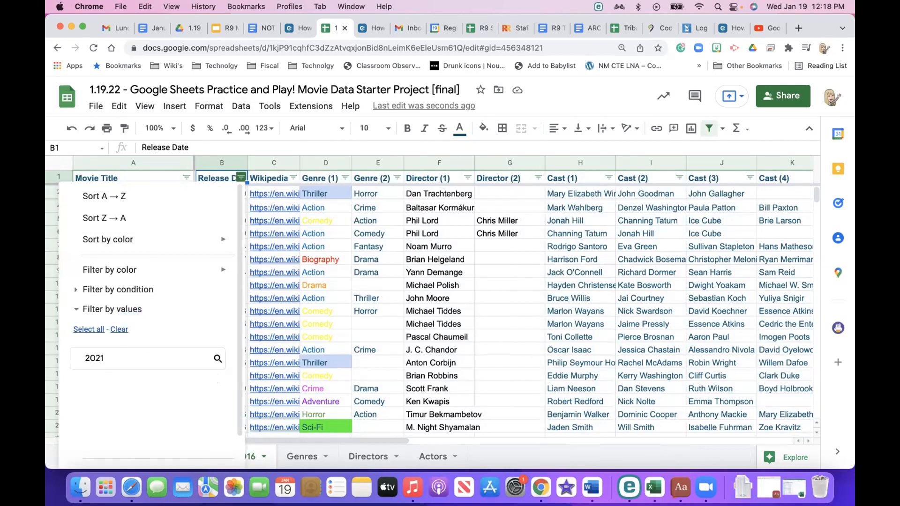
key("BackSpace")
key("BackSpace")
type("16")
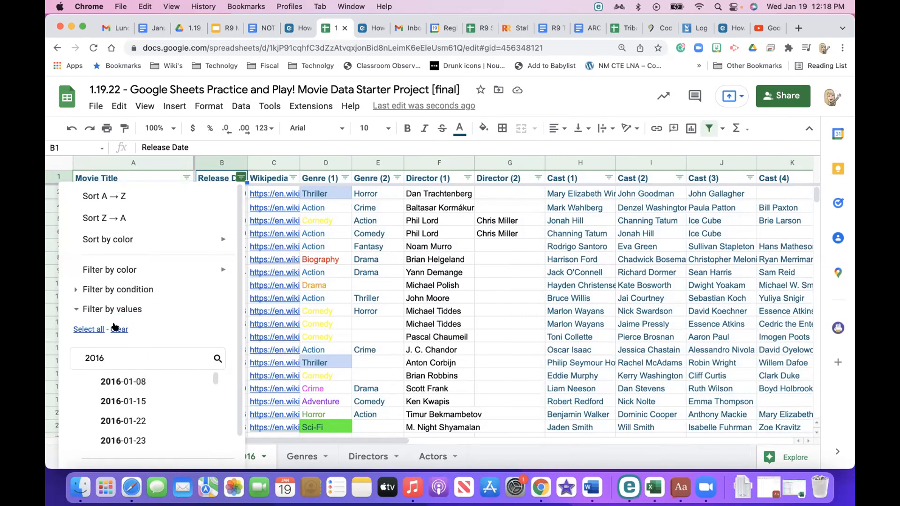
left_click(94, 328)
mouse_move(199, 243)
scroll(206, 375, "down", 2)
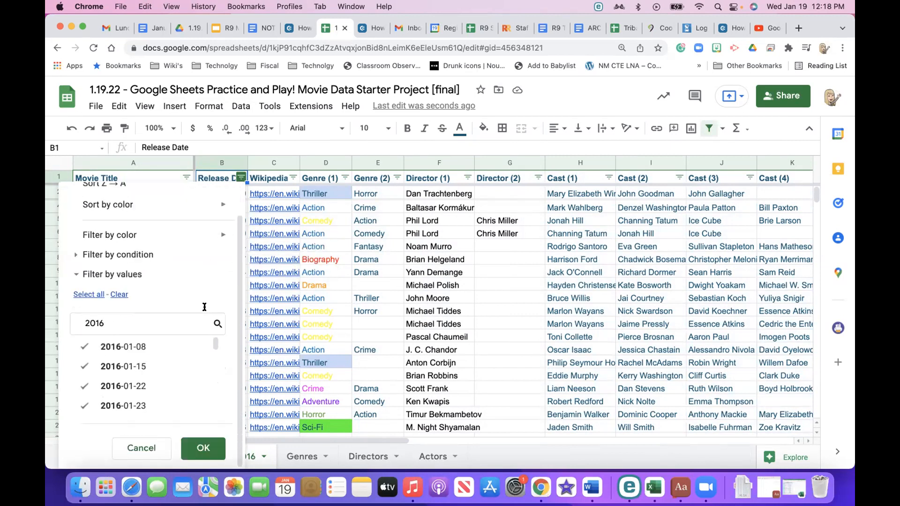
left_click(203, 448)
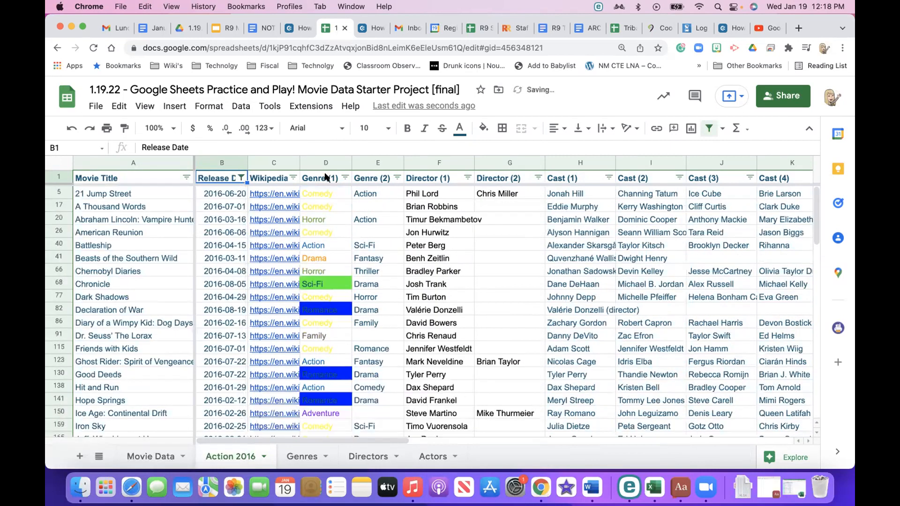
Filter the Genre (1) column by values to show only Action movies, and review the filtered rows.
left_click(345, 177)
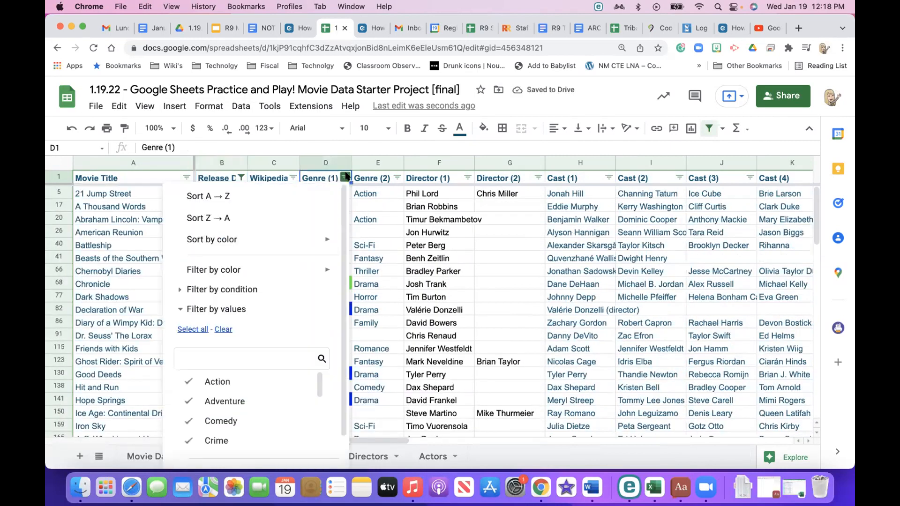
mouse_move(275, 233)
left_click(223, 329)
left_click(202, 384)
scroll(290, 384, "down", 5)
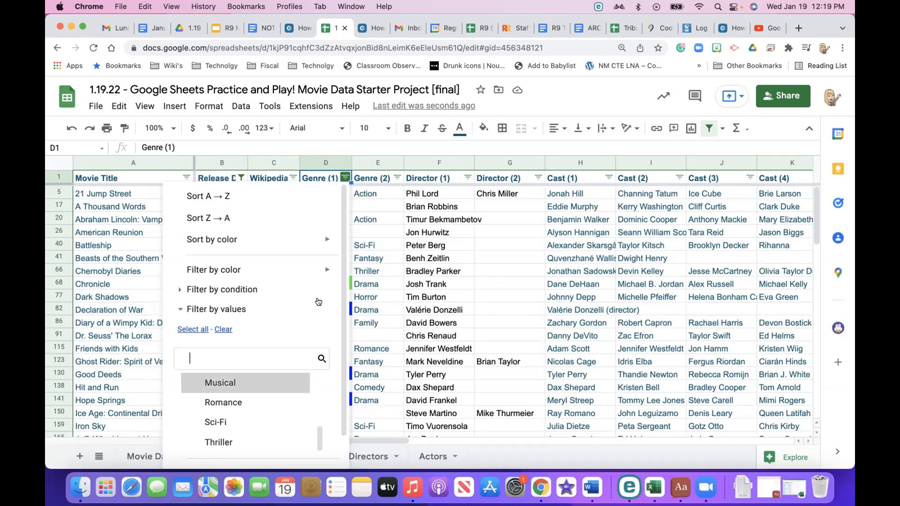
left_click(307, 446)
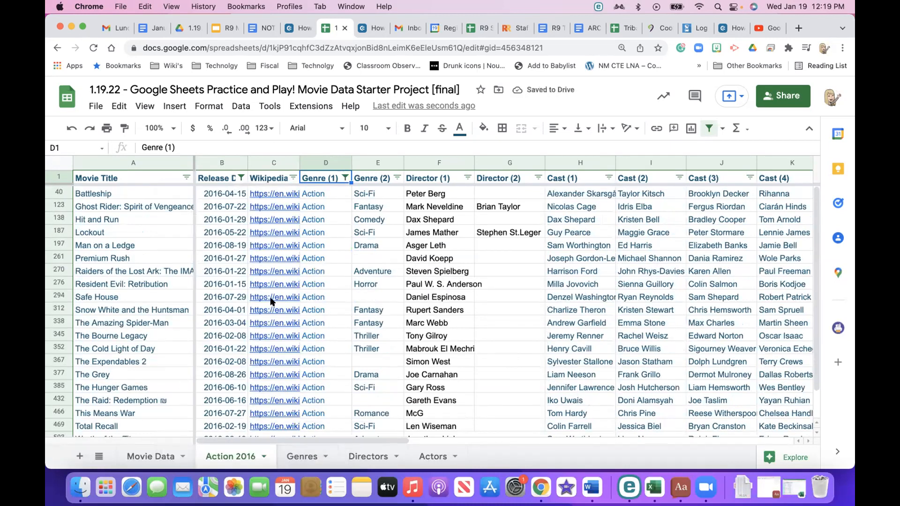
scroll(271, 301, "down", 1)
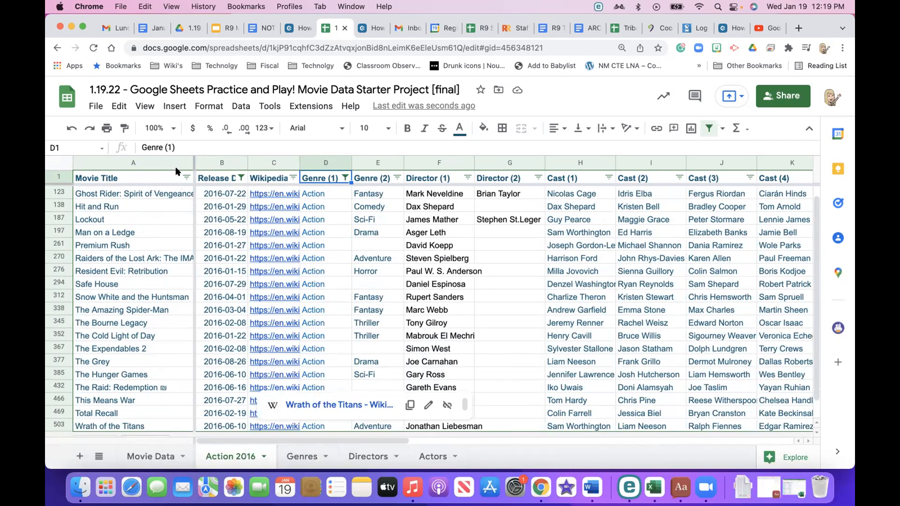
Remove the filter from the Action 2016 sheet.
left_click(234, 104)
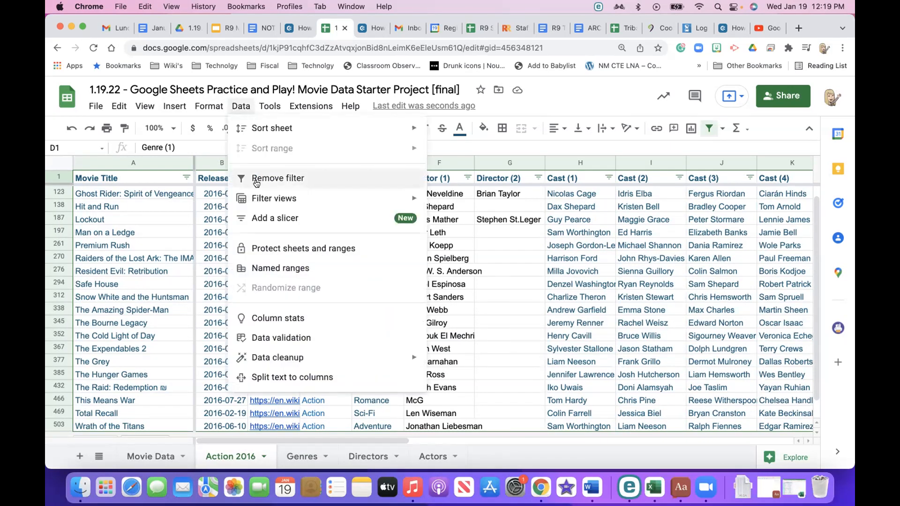
left_click(256, 179)
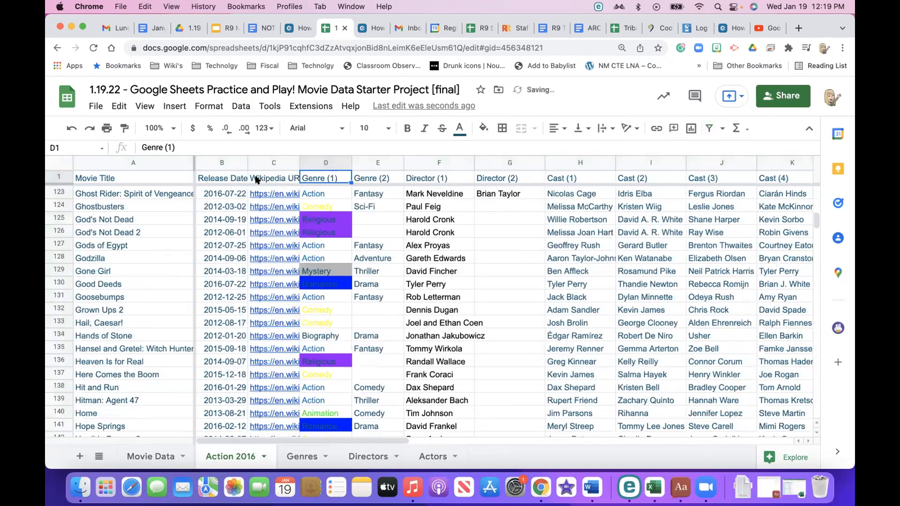
left_click(218, 457)
Select the whole Movie Data sheet and create a new filter view for it.
left_click(159, 457)
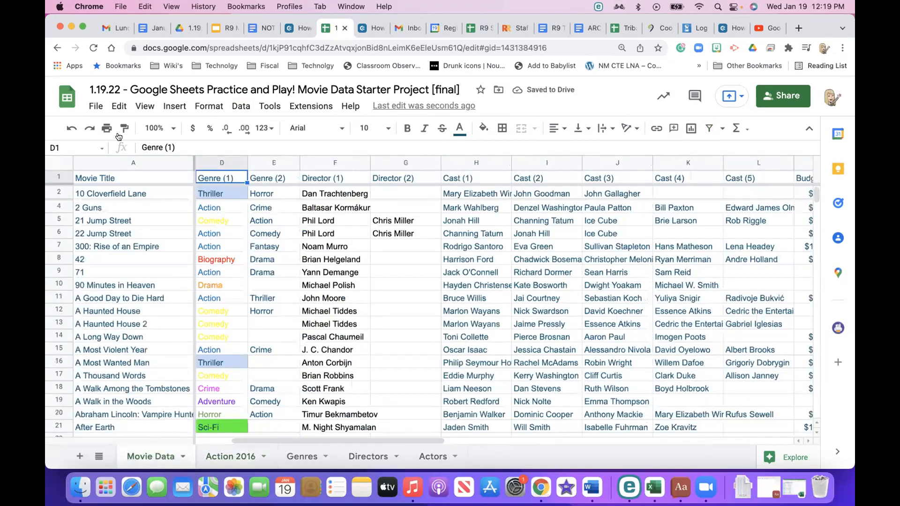
left_click(66, 159)
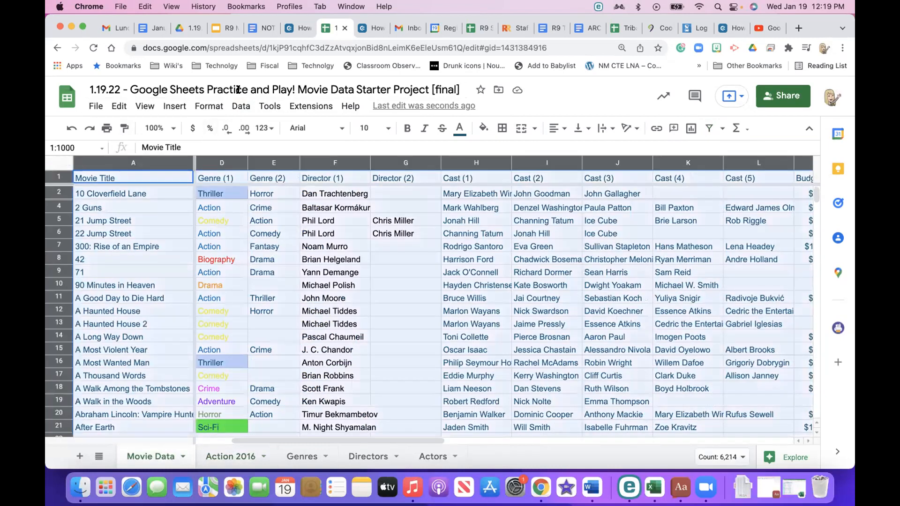
left_click(242, 108)
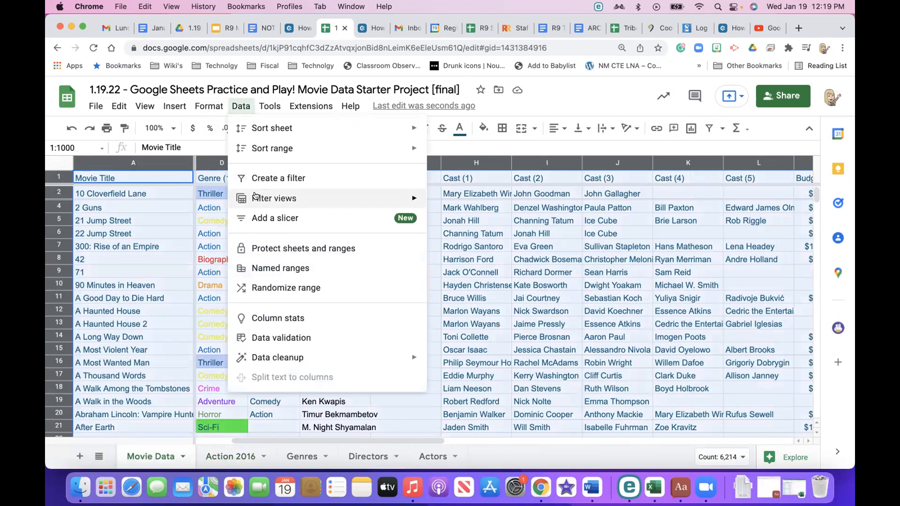
mouse_move(256, 197)
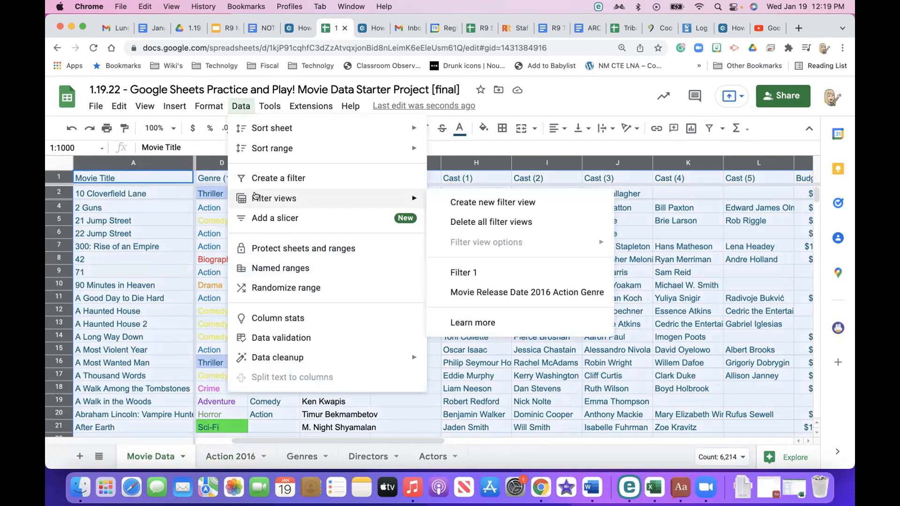
left_click(487, 209)
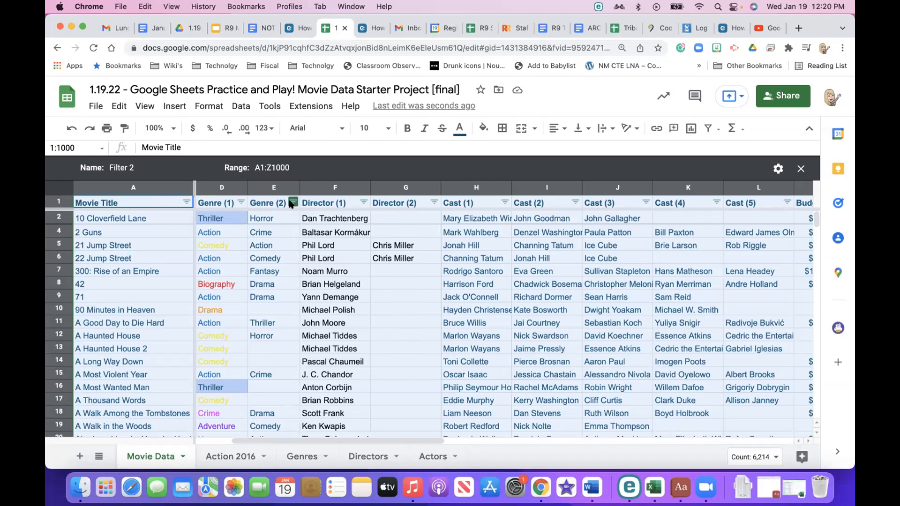
In the filter view, filter the Genre (1) column by values to show only Adventure movies, and review the rows.
left_click(240, 202)
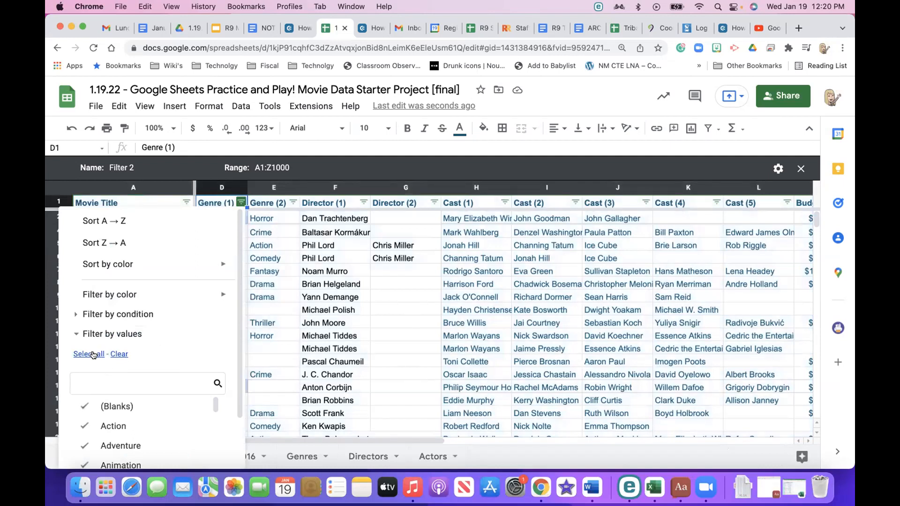
left_click(118, 355)
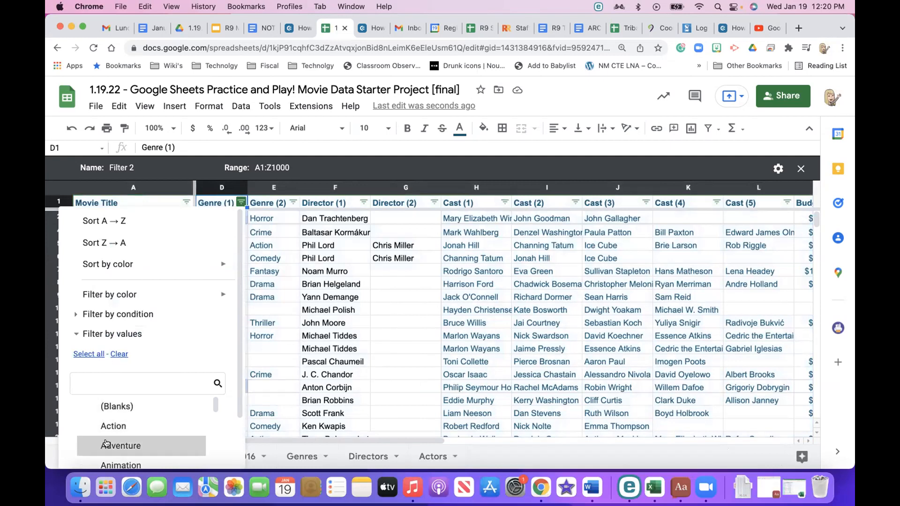
left_click(106, 444)
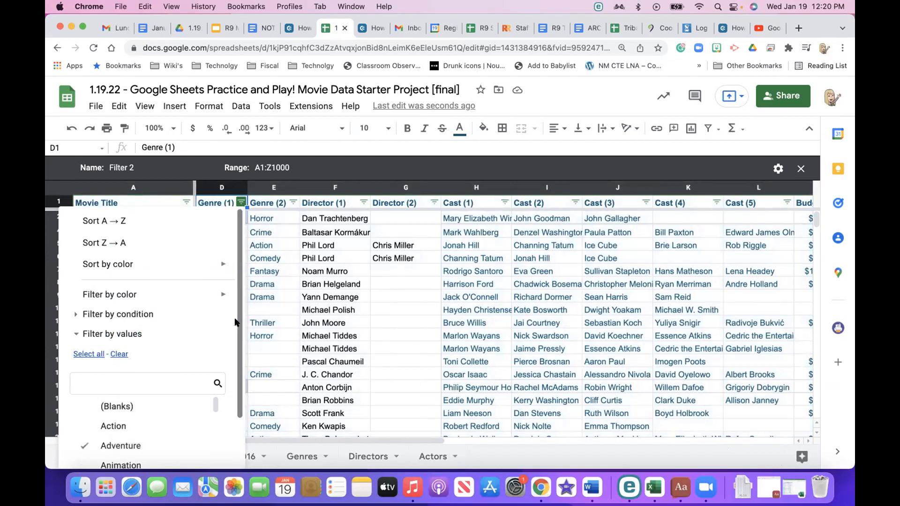
scroll(235, 323, "down", 2)
left_click(206, 444)
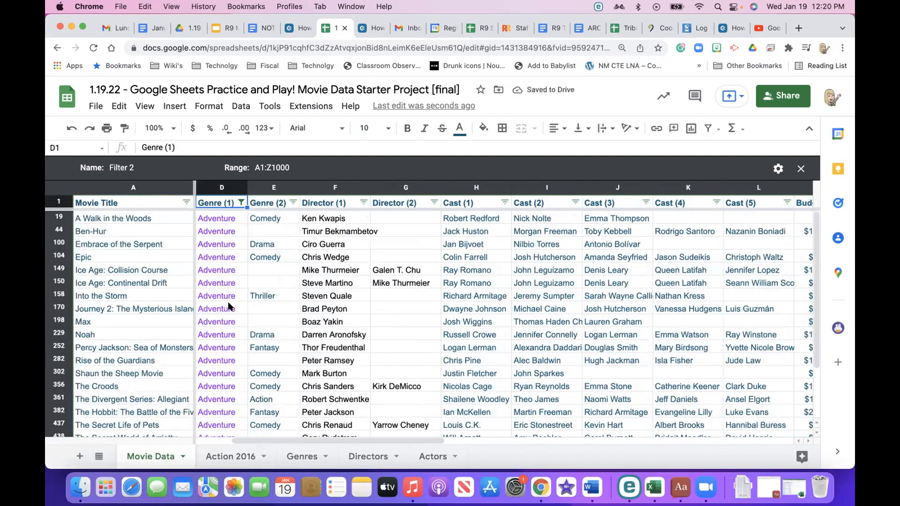
scroll(228, 357, "down", 5)
scroll(228, 359, "up", 5)
Filter the Genre (2) column of the filter view by values so that only Comedy is shown.
left_click(293, 203)
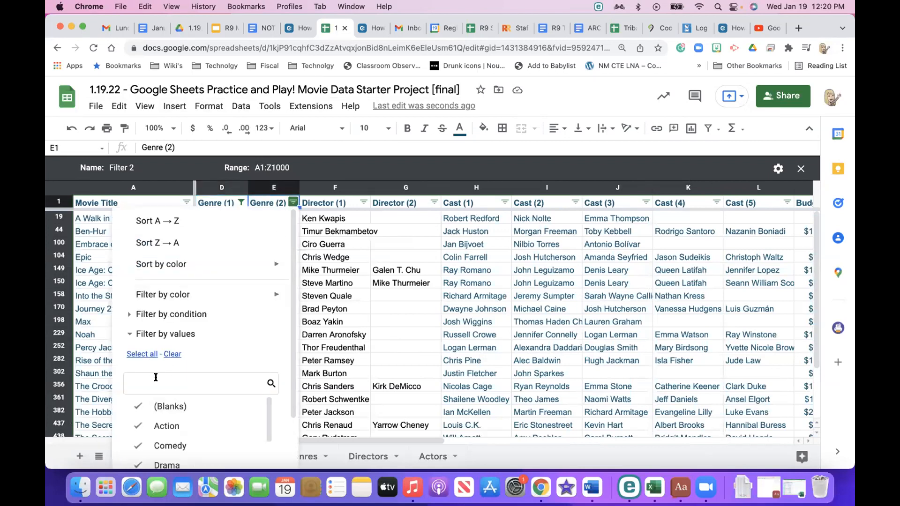
left_click(173, 354)
scroll(169, 429, "down", 1)
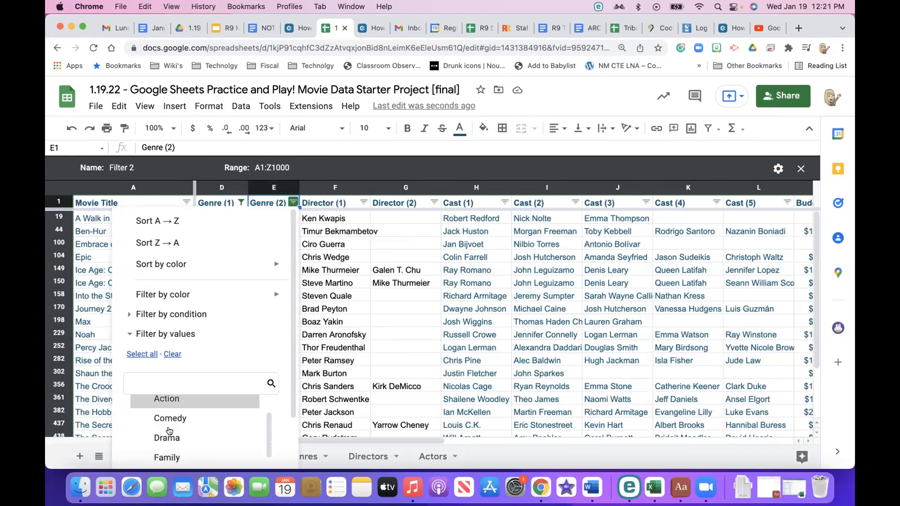
left_click(169, 419)
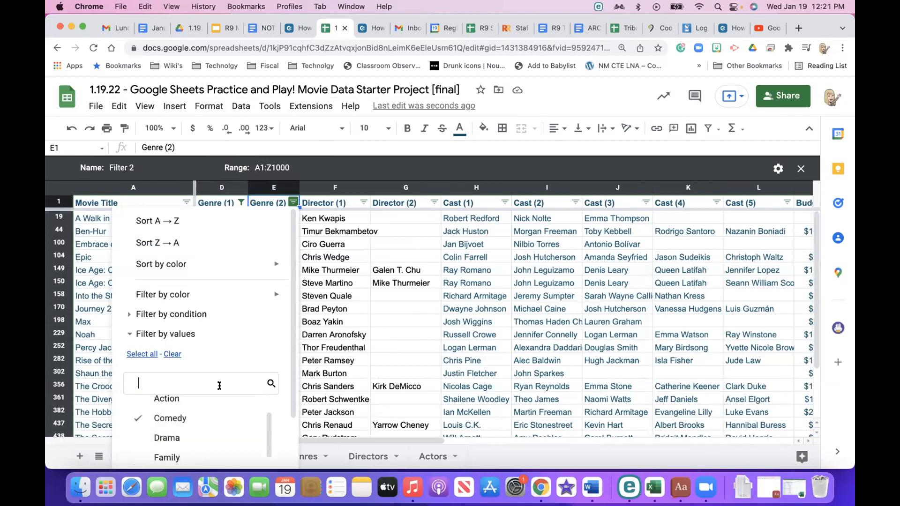
scroll(206, 385, "down", 2)
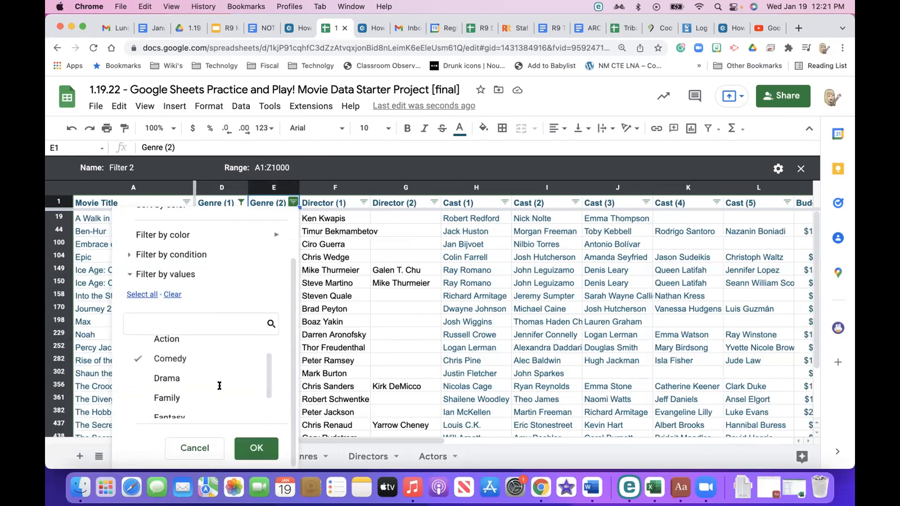
left_click(244, 451)
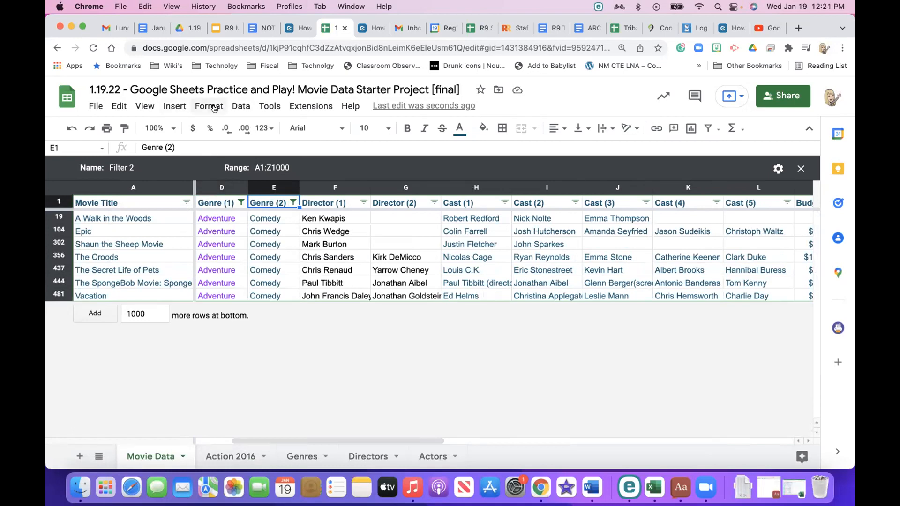
left_click(241, 106)
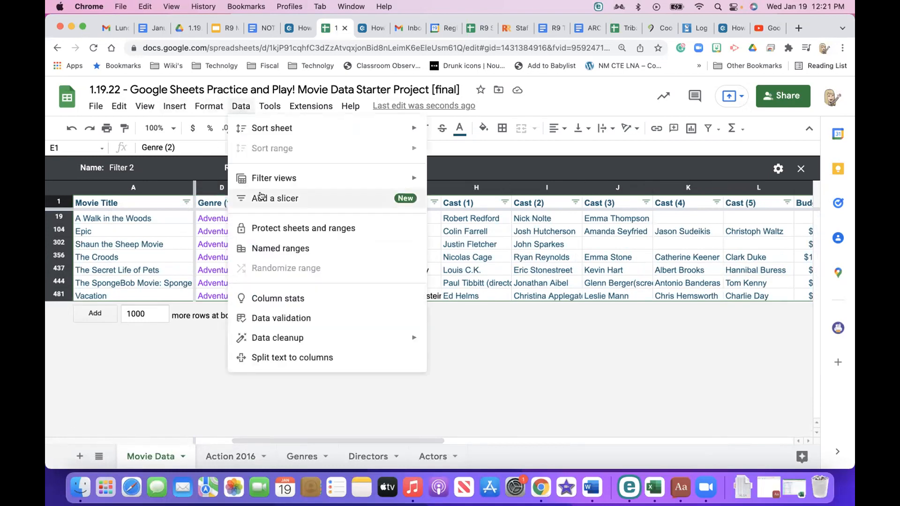
mouse_move(263, 178)
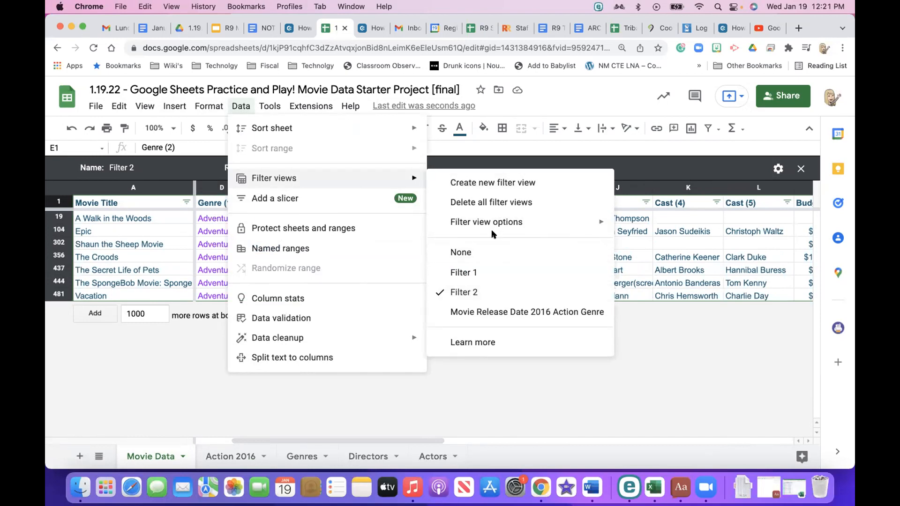
left_click(647, 222)
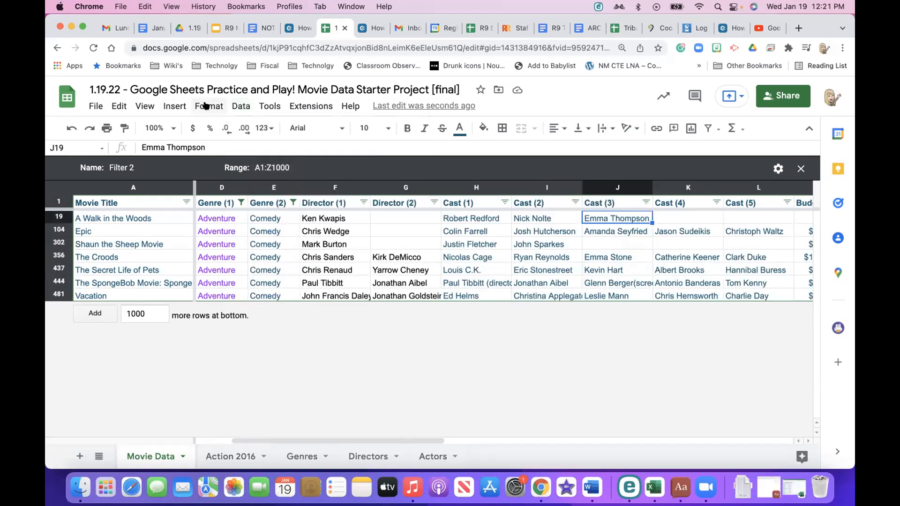
Rename the current filter view as Test 2.
left_click(248, 106)
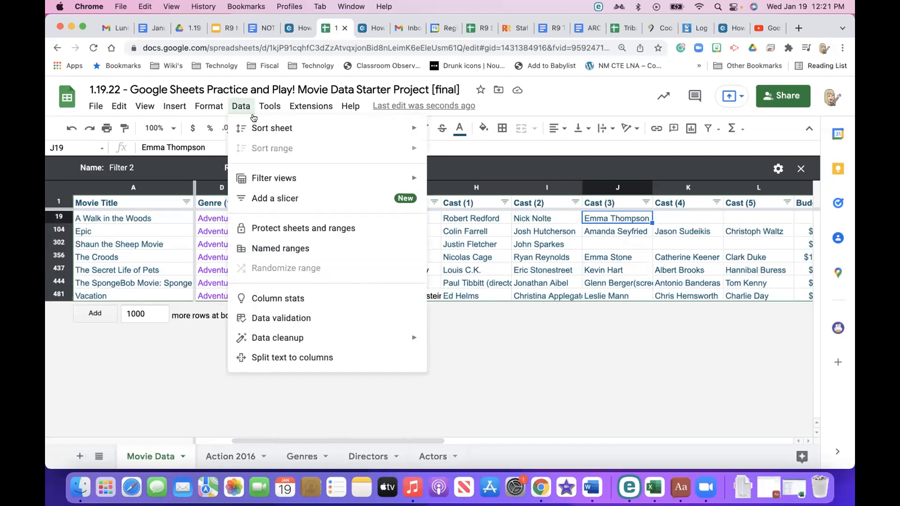
mouse_move(412, 177)
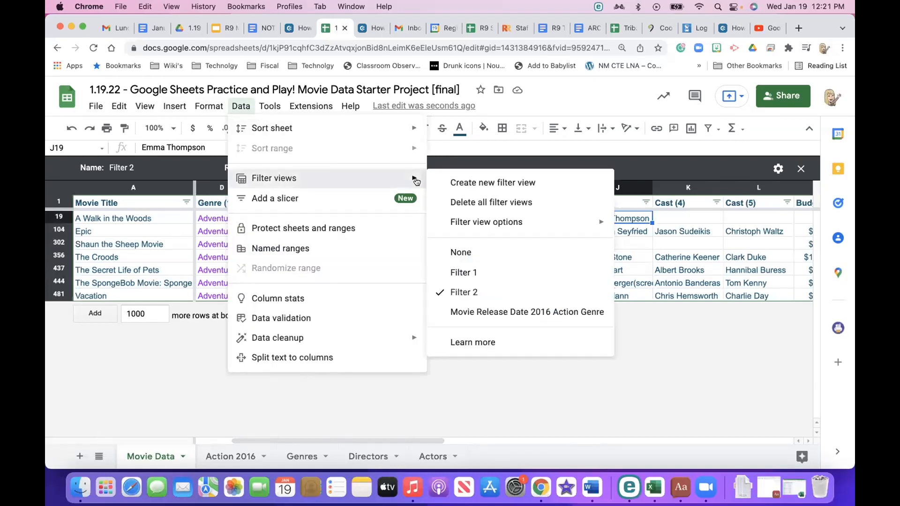
mouse_move(508, 221)
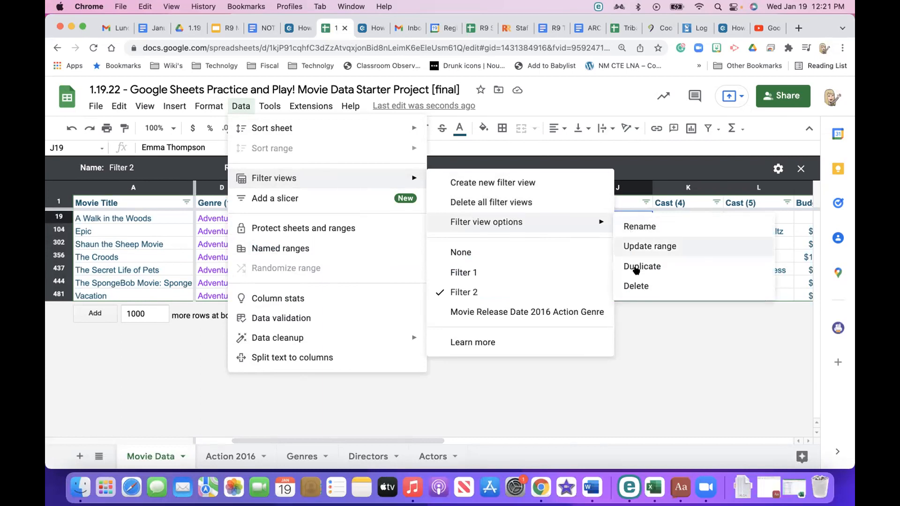
left_click(638, 228)
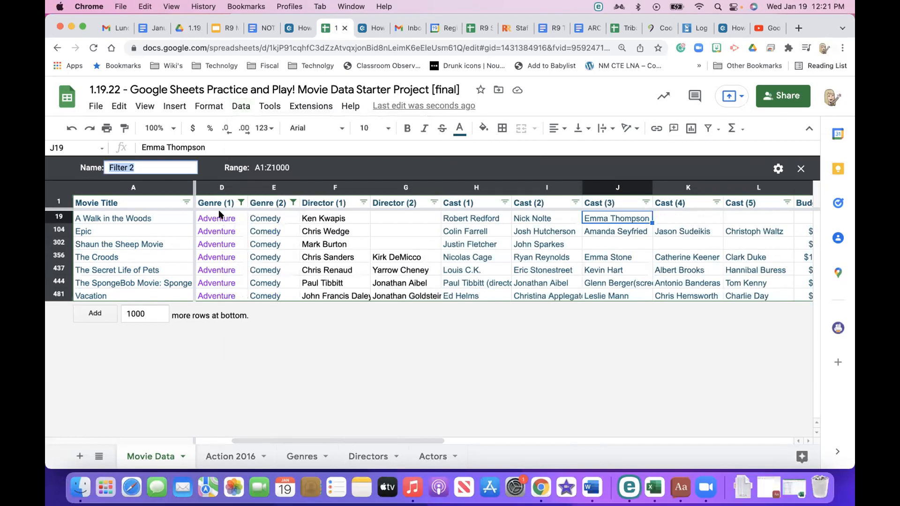
key("BackSpace")
key("Return")
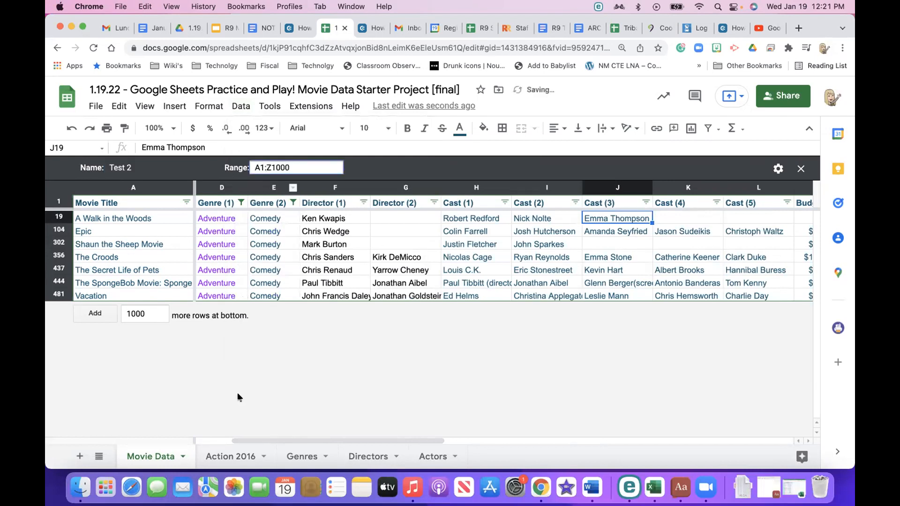
Review the list of saved filter views and check who the spreadsheet is shared with.
left_click(177, 107)
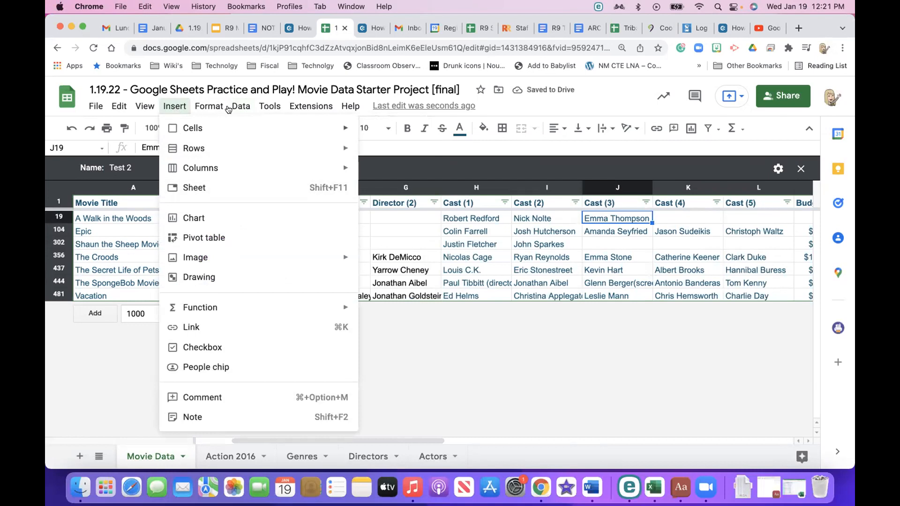
mouse_move(242, 108)
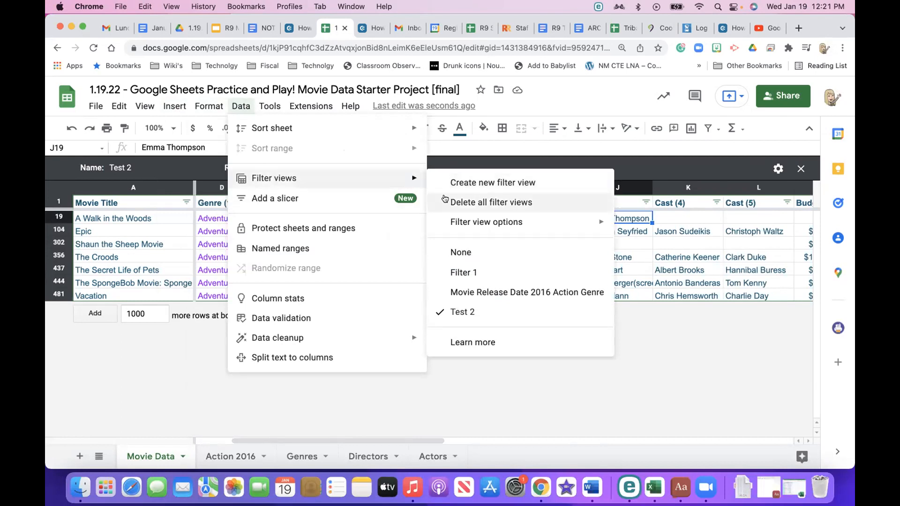
mouse_move(453, 218)
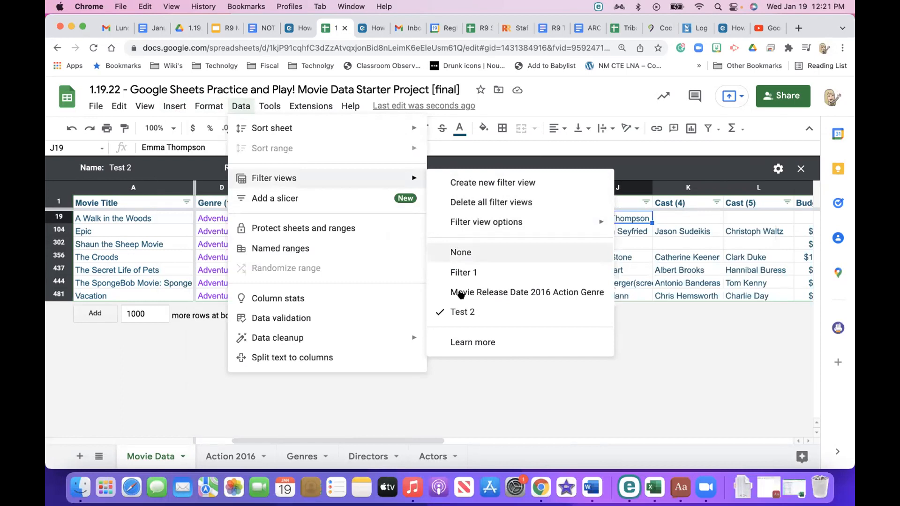
left_click(461, 341)
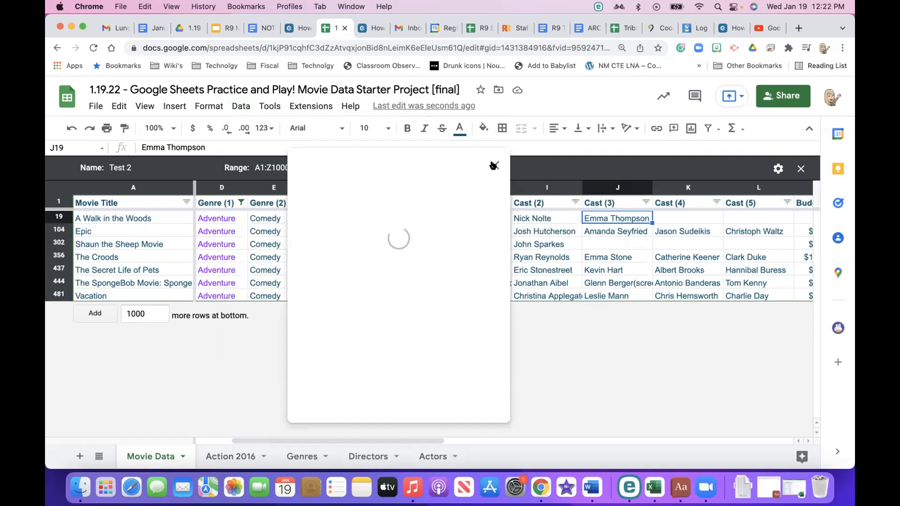
left_click(493, 165)
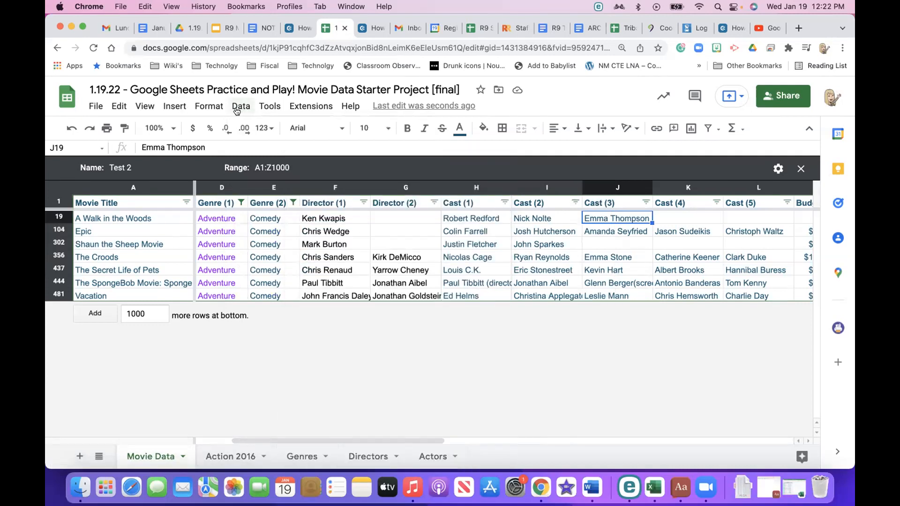
left_click(798, 96)
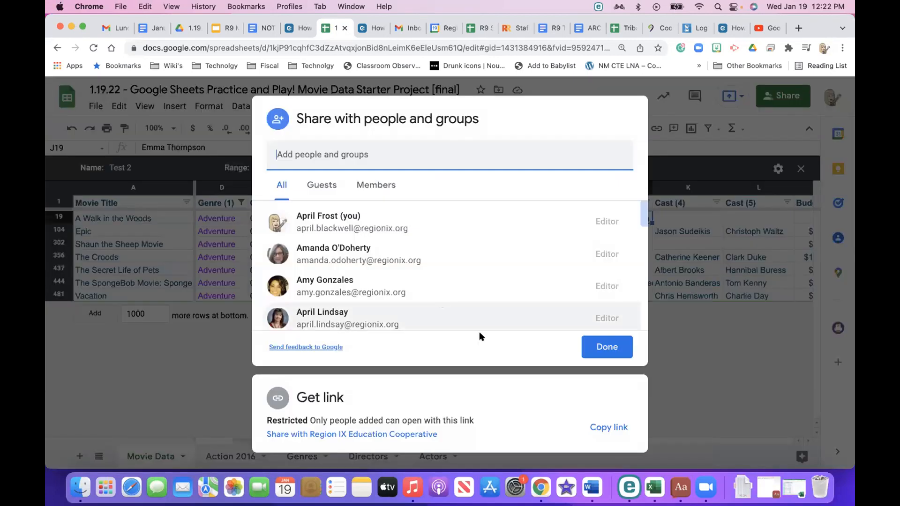
left_click(605, 347)
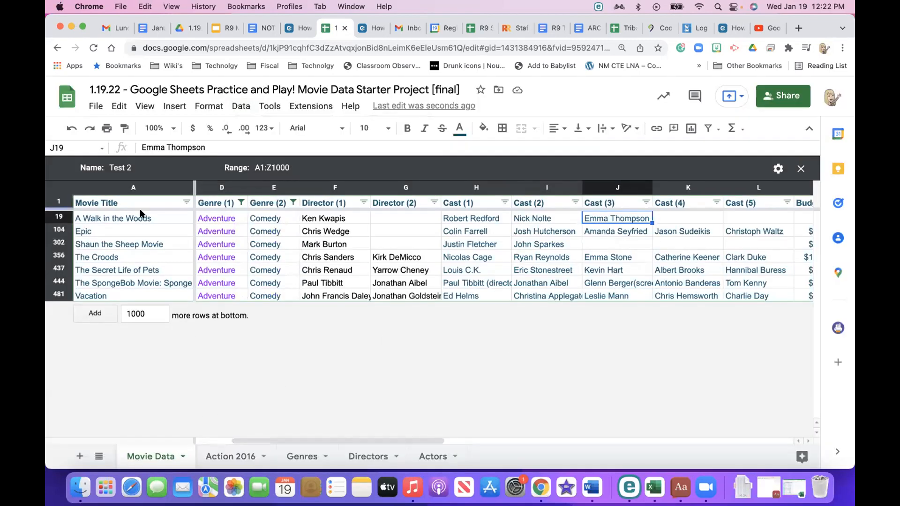
Turn off the Test 2 filter view and apply the saved Filter 1 view to the Movie Data sheet.
left_click(208, 108)
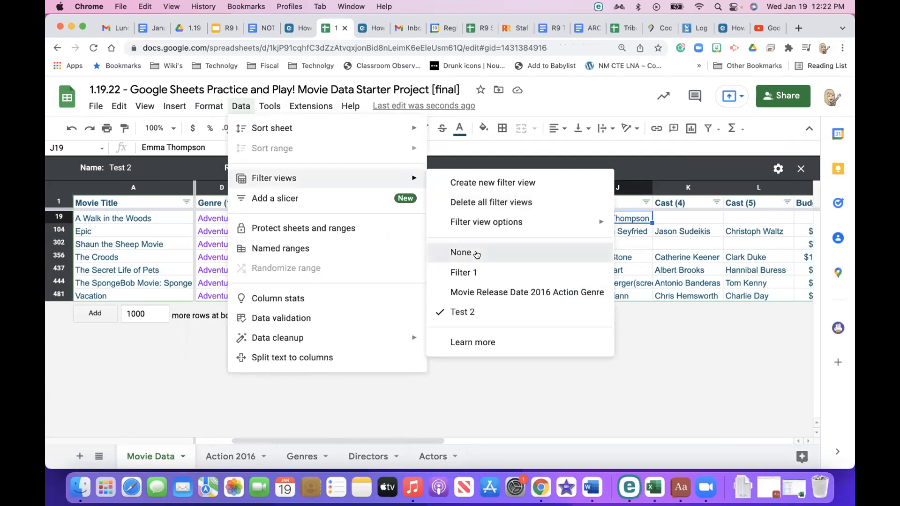
left_click(476, 253)
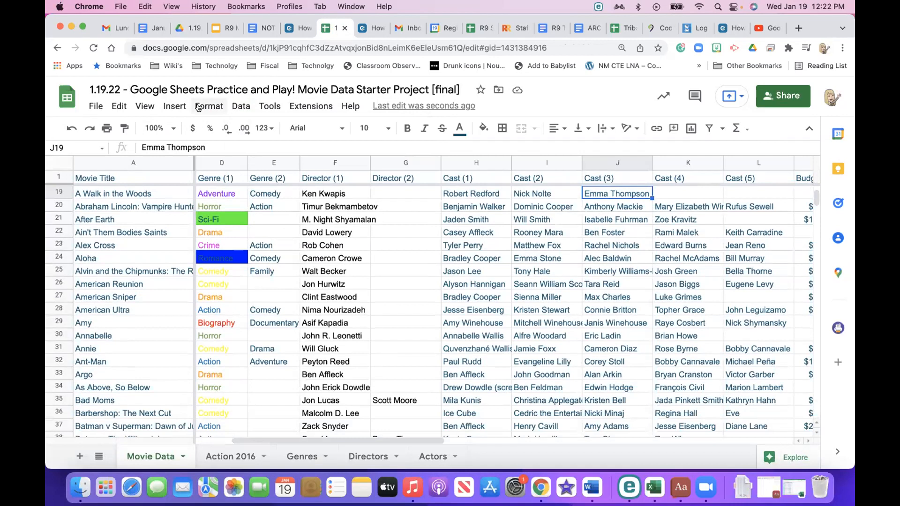
left_click(241, 108)
mouse_move(274, 197)
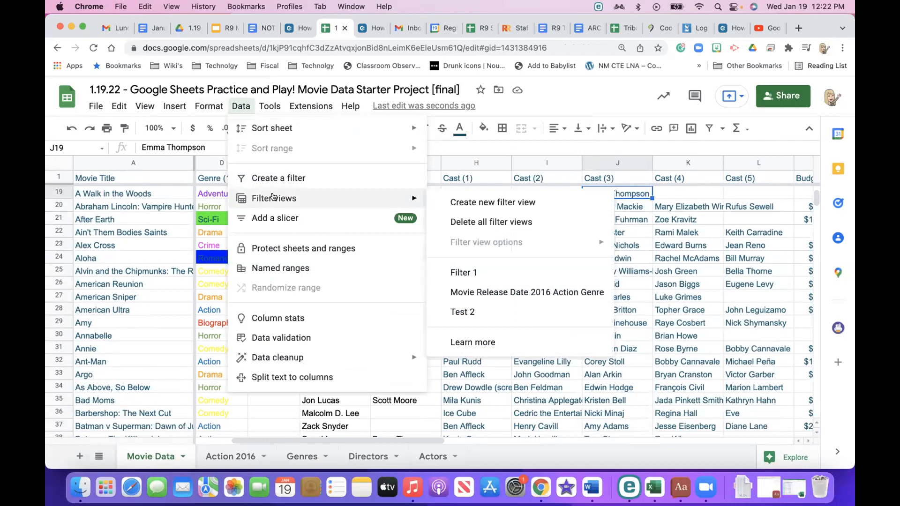
left_click(459, 276)
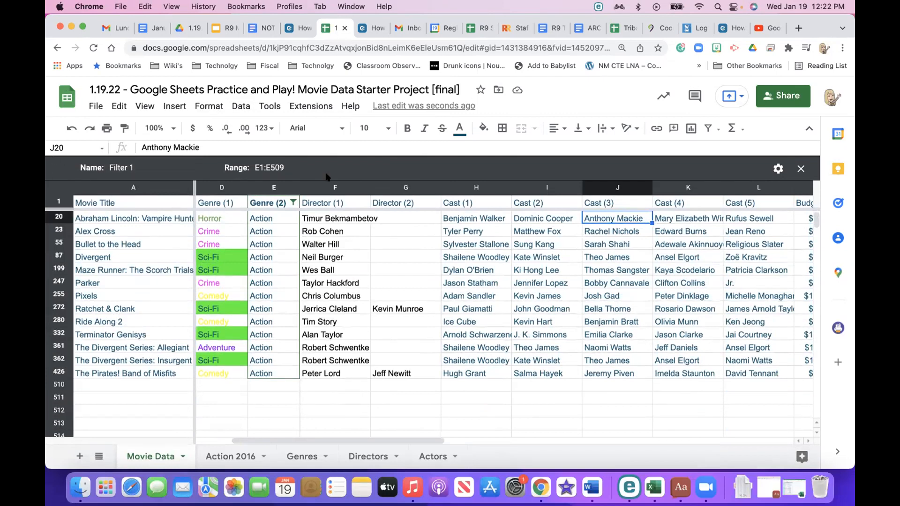
Switch the Movie Data sheet from Filter 1 back to the saved Test 2 filter view.
left_click(238, 107)
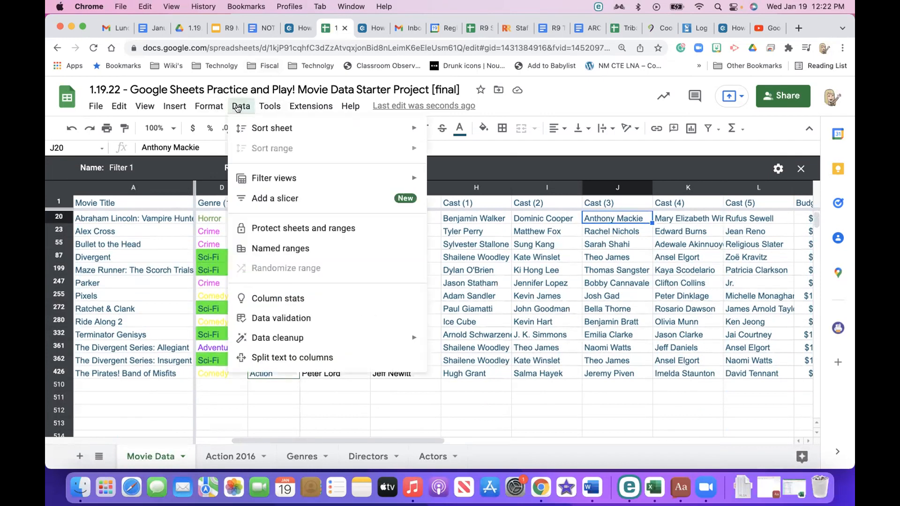
mouse_move(274, 180)
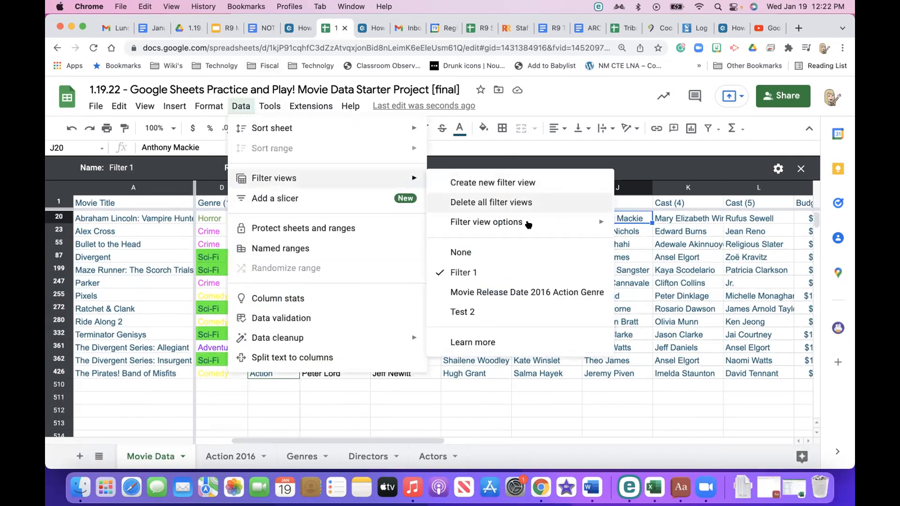
left_click(517, 312)
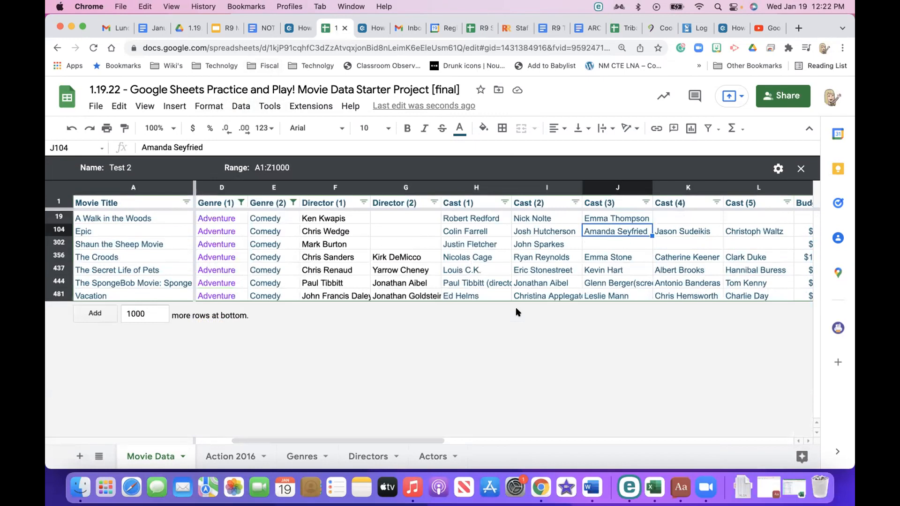
Switch to the saved filter view Movie Release Date 2016 Action Genre and look through its rows.
left_click(241, 107)
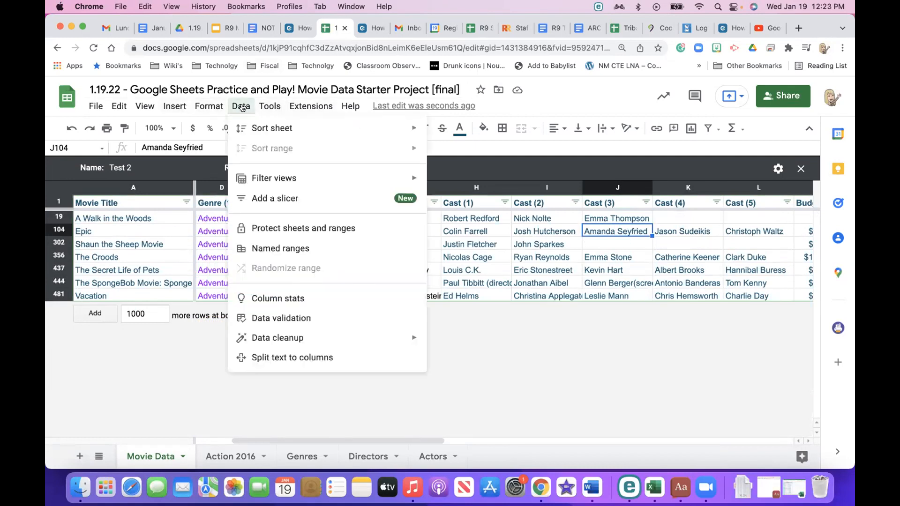
mouse_move(258, 182)
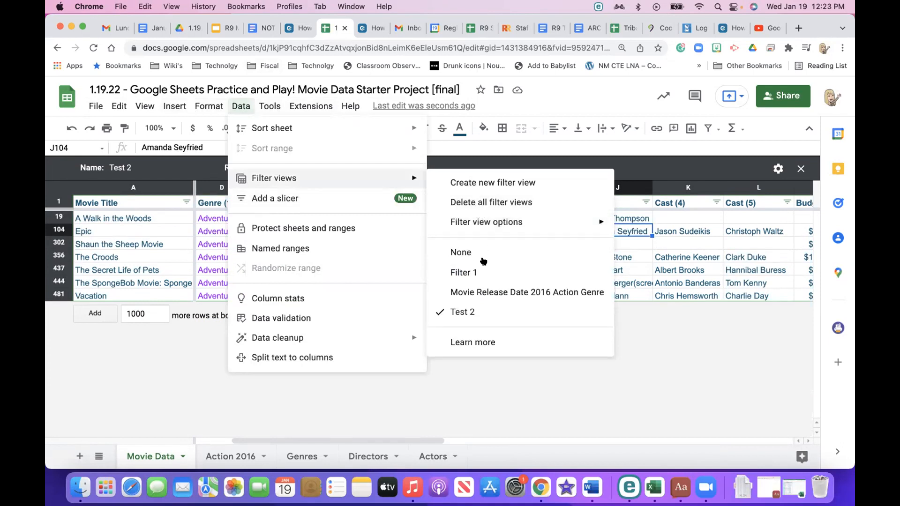
left_click(480, 295)
left_click(480, 293)
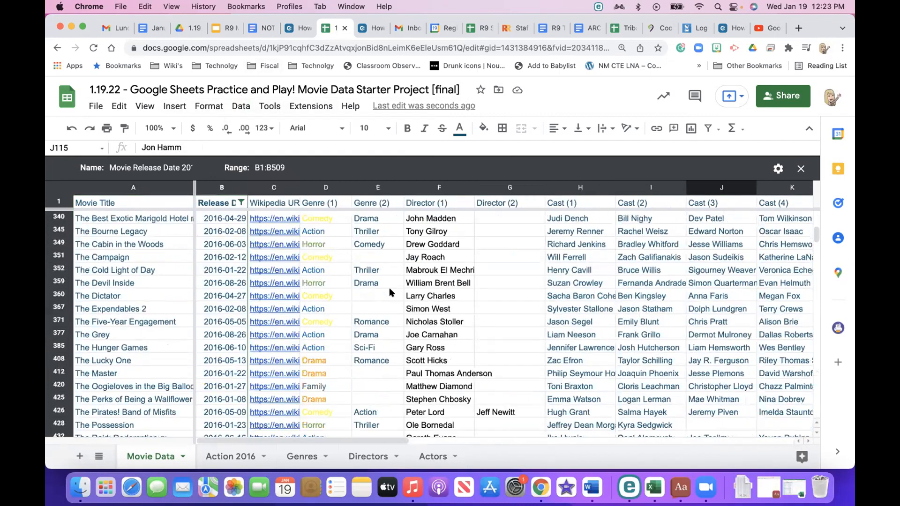
scroll(389, 288, "up", 2)
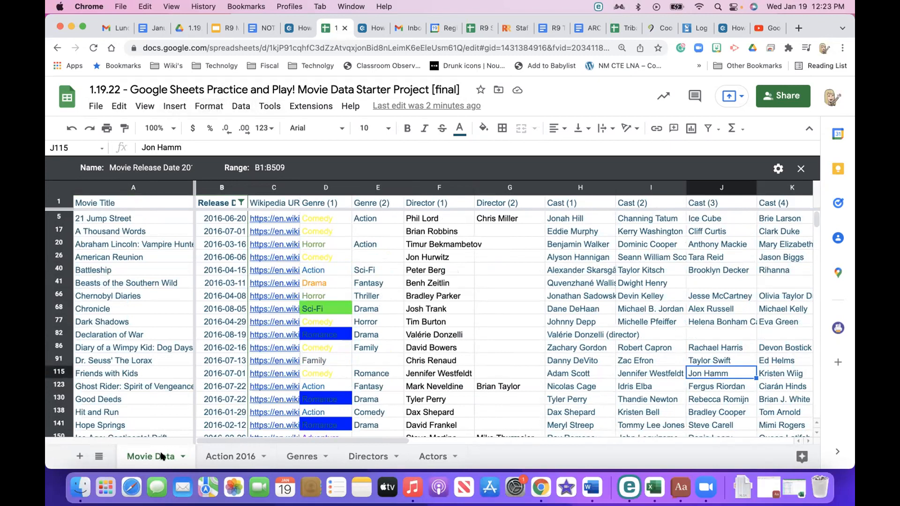
Delete all filter views from the Movie Data sheet.
left_click(237, 106)
mouse_move(261, 179)
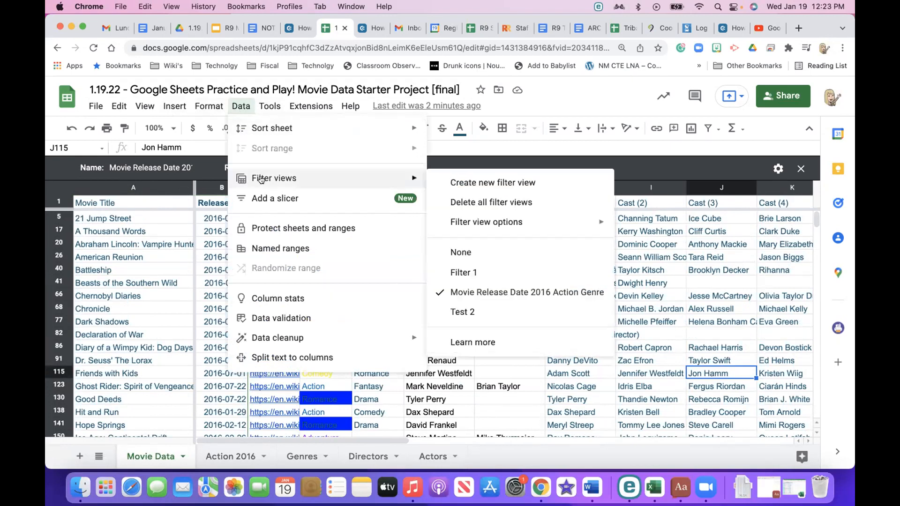
left_click(462, 203)
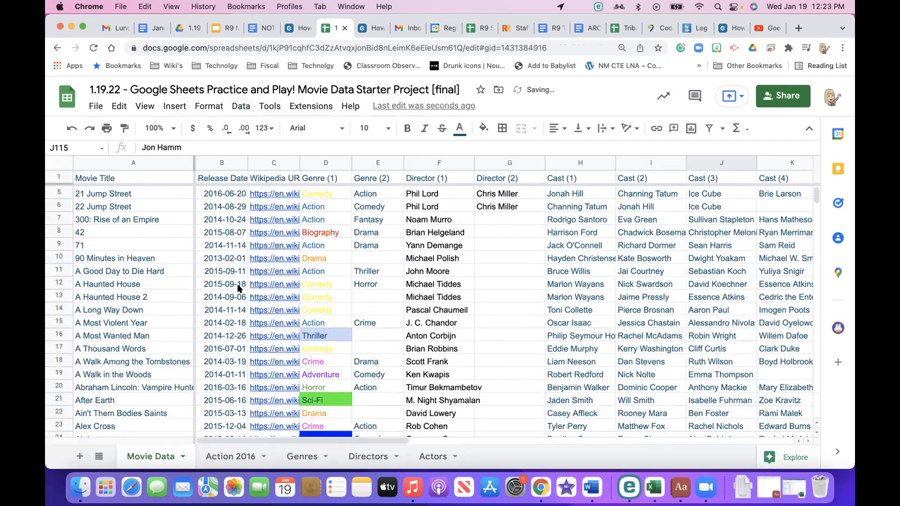
scroll(158, 208, "up", 1)
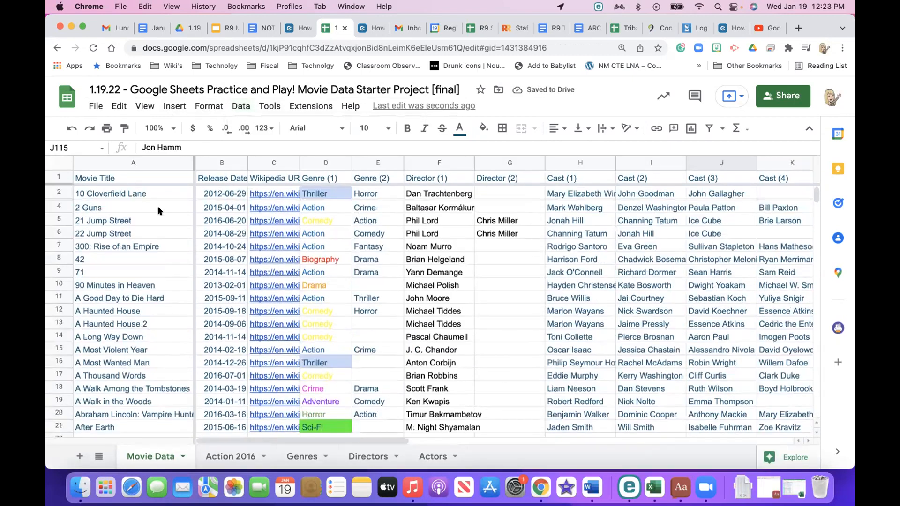
left_click(58, 177)
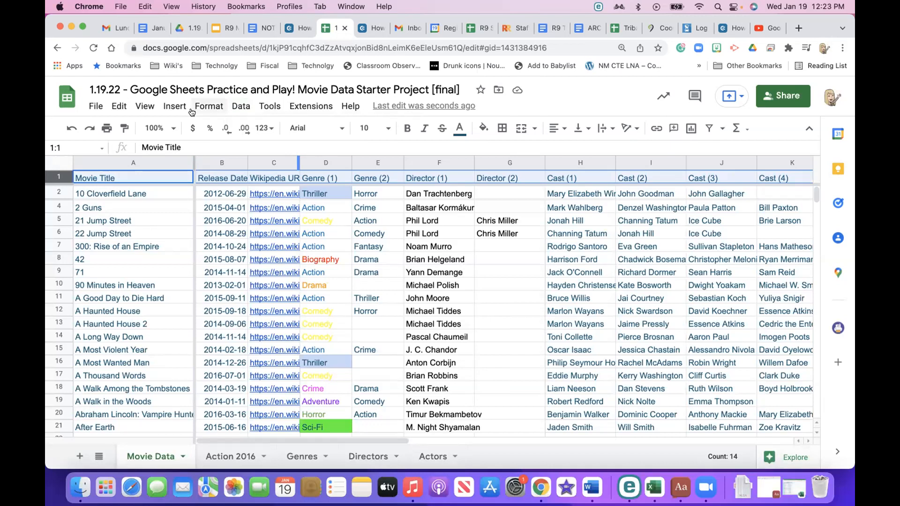
left_click(242, 108)
mouse_move(256, 129)
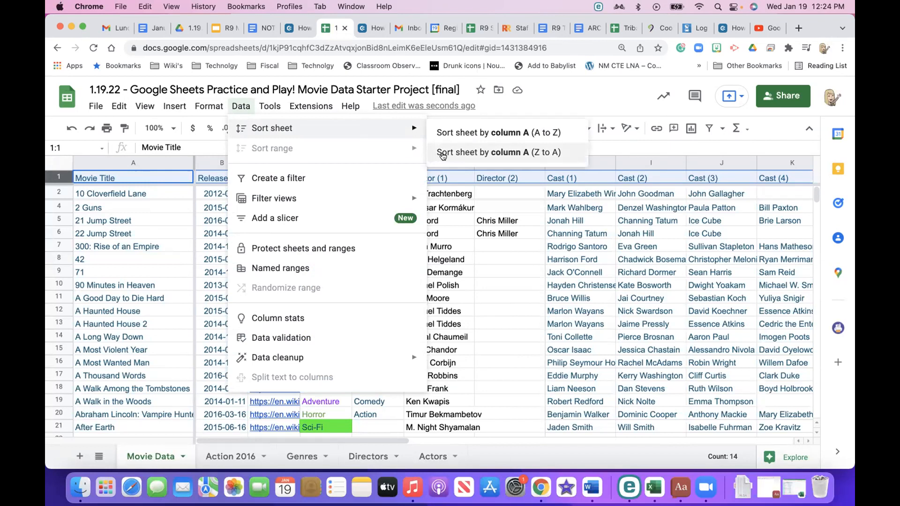
left_click(436, 193)
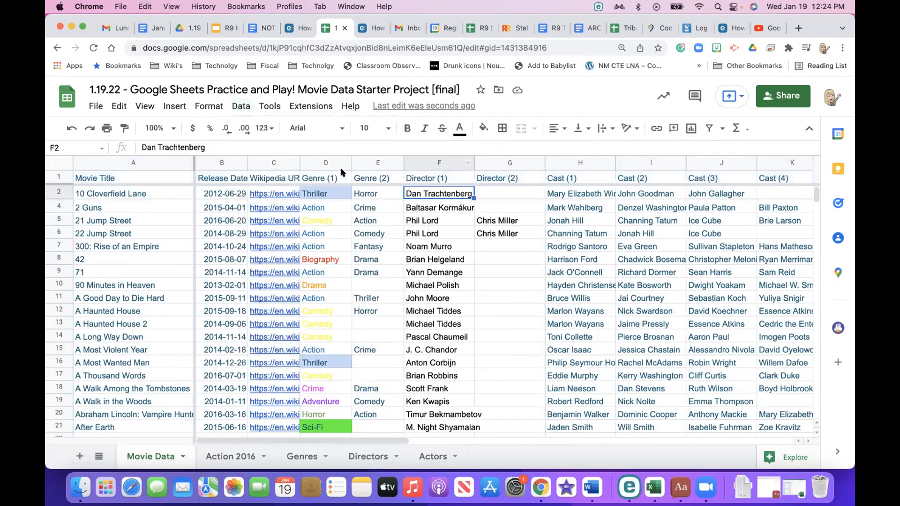
Select the Genre (1) column and sort only that range by column D from Z to A.
left_click(324, 163)
left_click(241, 106)
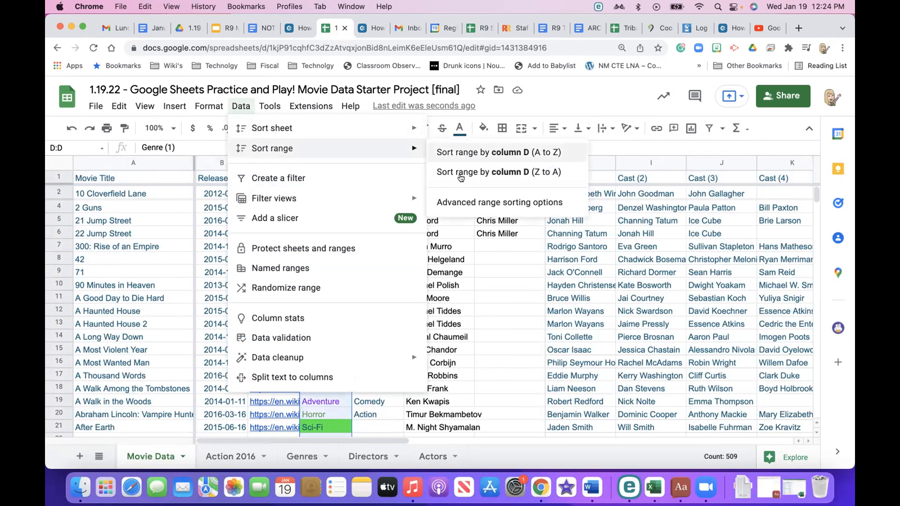
left_click(462, 173)
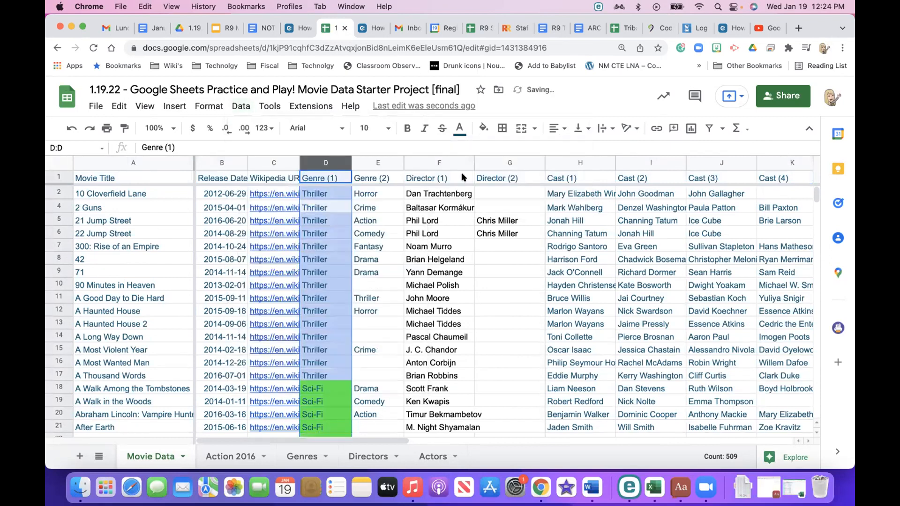
left_click(344, 163)
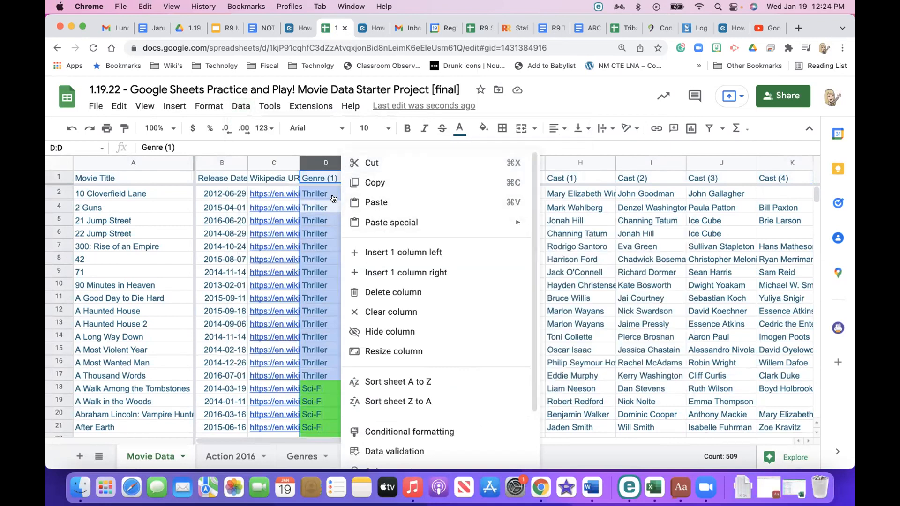
scroll(354, 400, "down", 2)
scroll(354, 399, "up", 2)
left_click(241, 106)
mouse_move(259, 147)
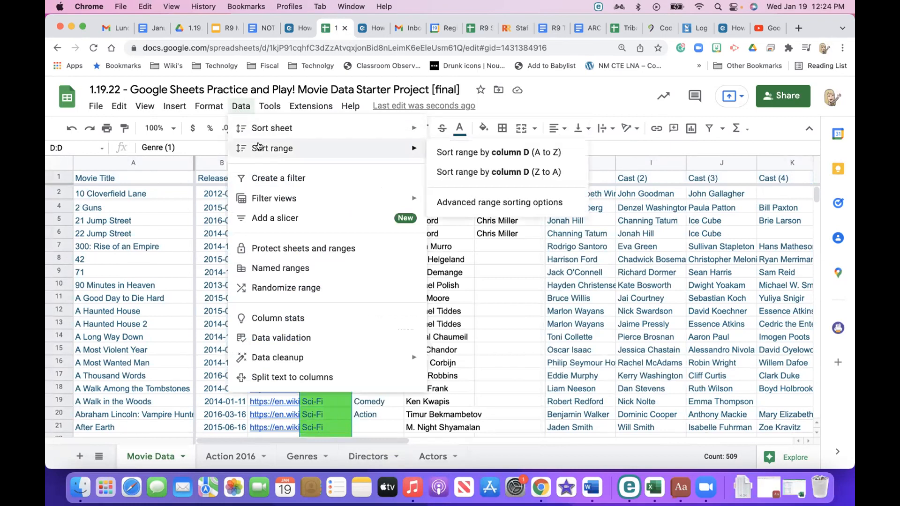
left_click(466, 172)
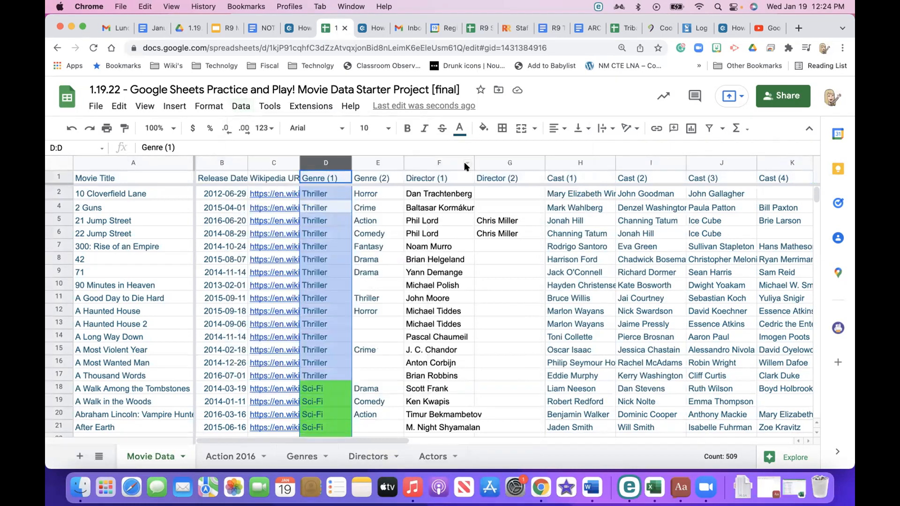
Sort the range D1 to D1000 with advanced options, treating the first row as a header and ordering Genre (1) from A to Z.
left_click(342, 162)
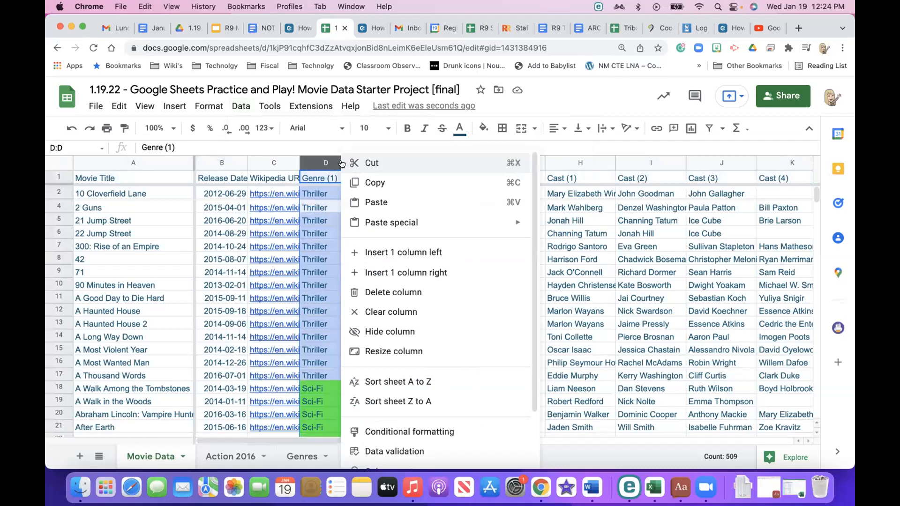
left_click(248, 107)
mouse_move(254, 150)
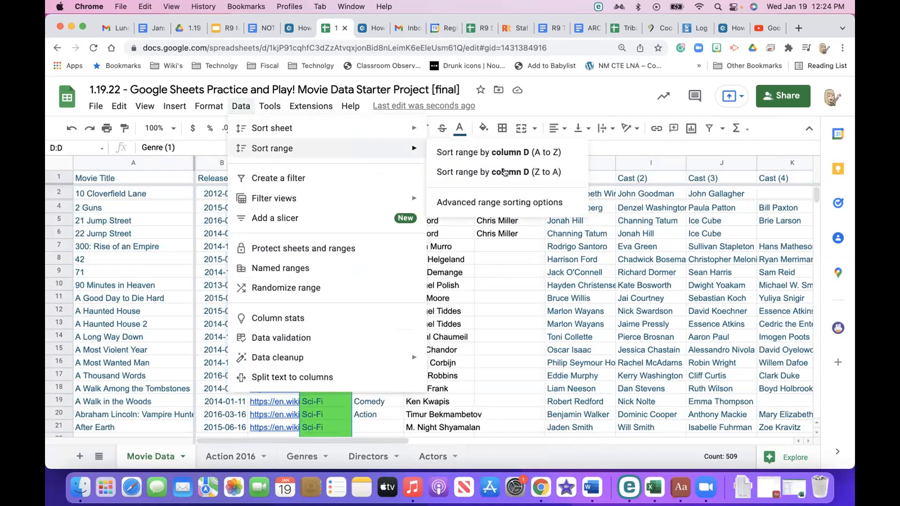
left_click(505, 202)
left_click(313, 226)
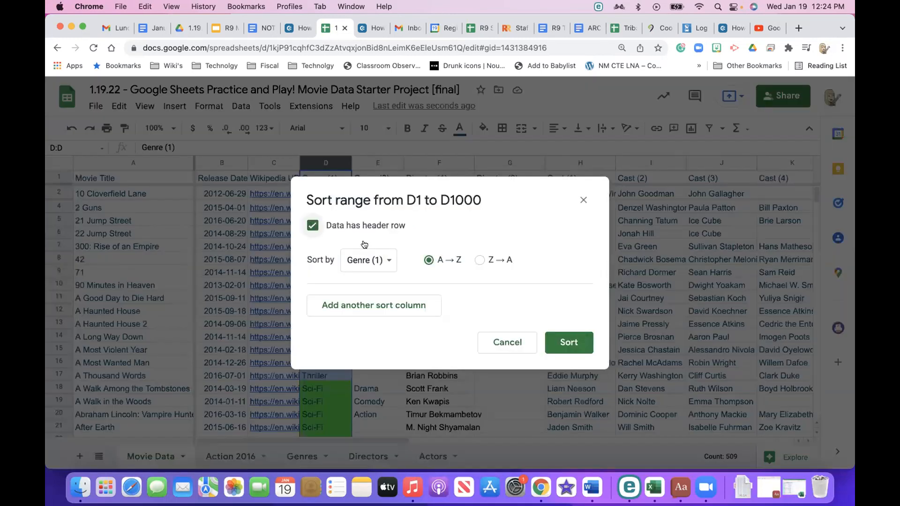
left_click(388, 259)
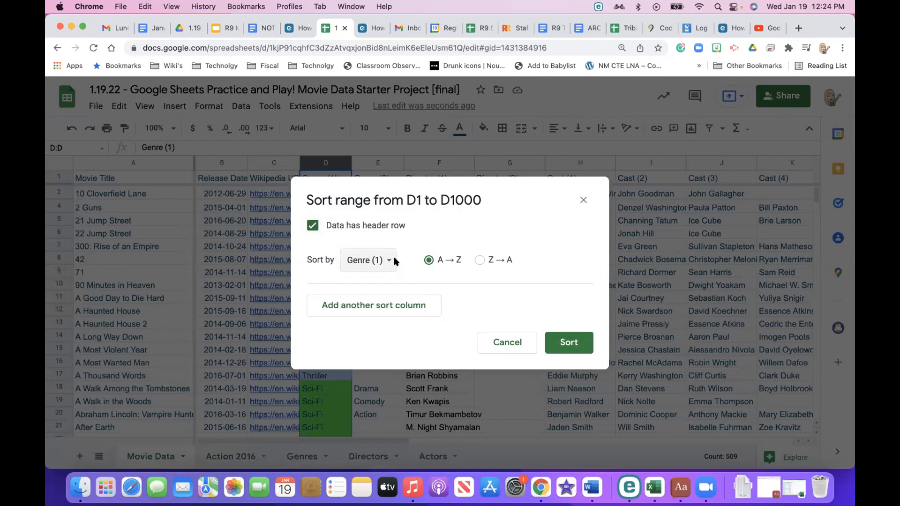
left_click_drag(411, 183, 471, 202)
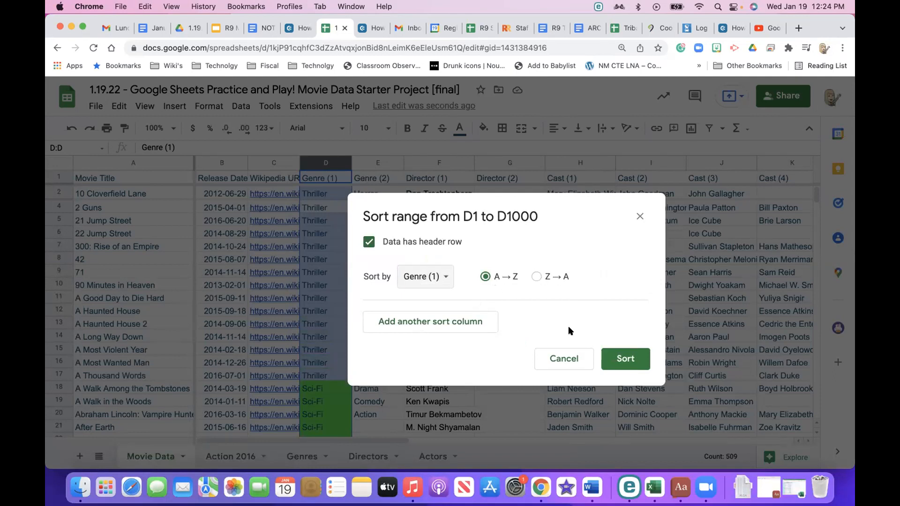
left_click(622, 361)
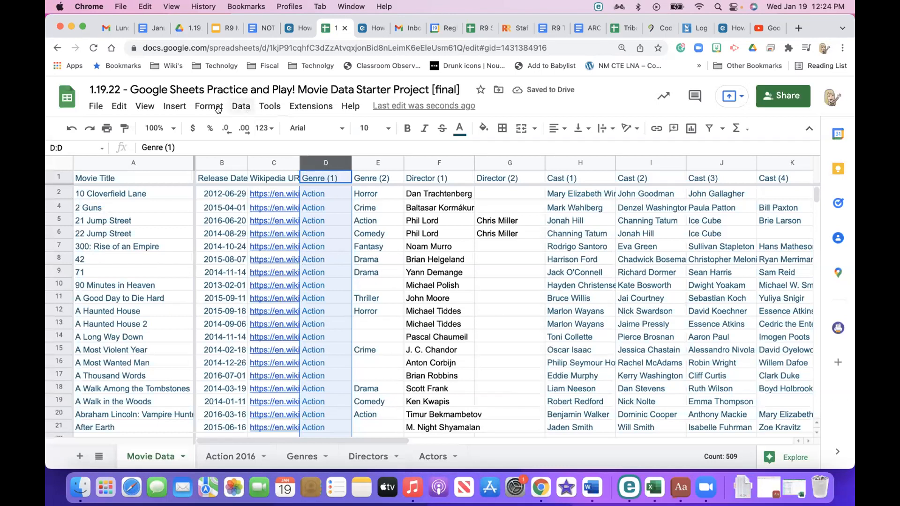
Create a filter on the Genre (1) column and sort it by the orange text color.
left_click(238, 105)
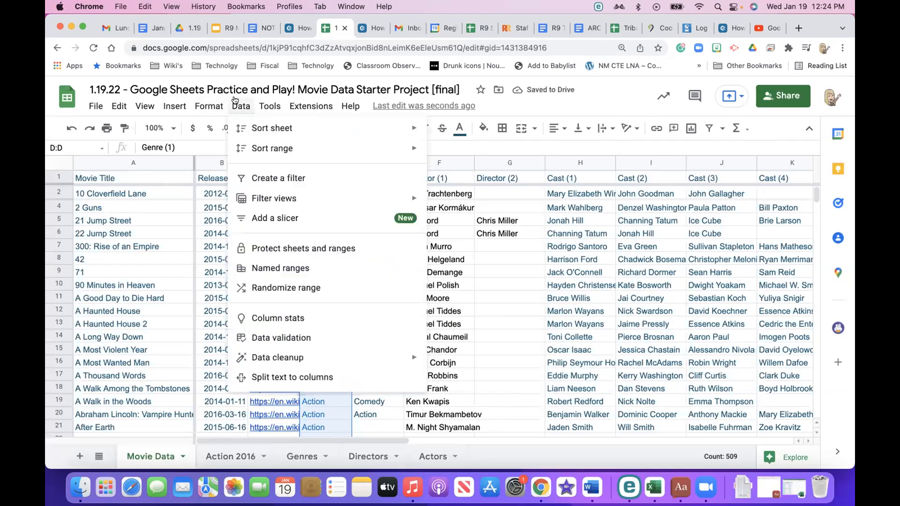
left_click(258, 172)
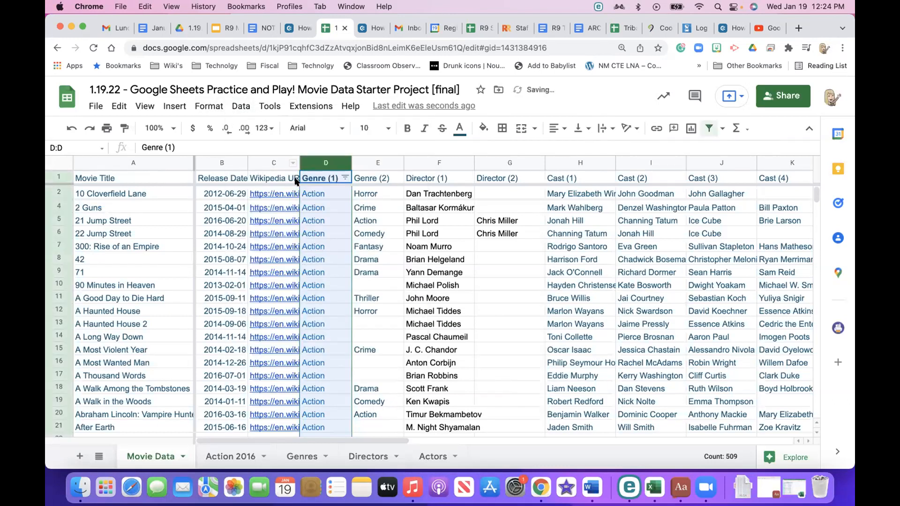
left_click(345, 178)
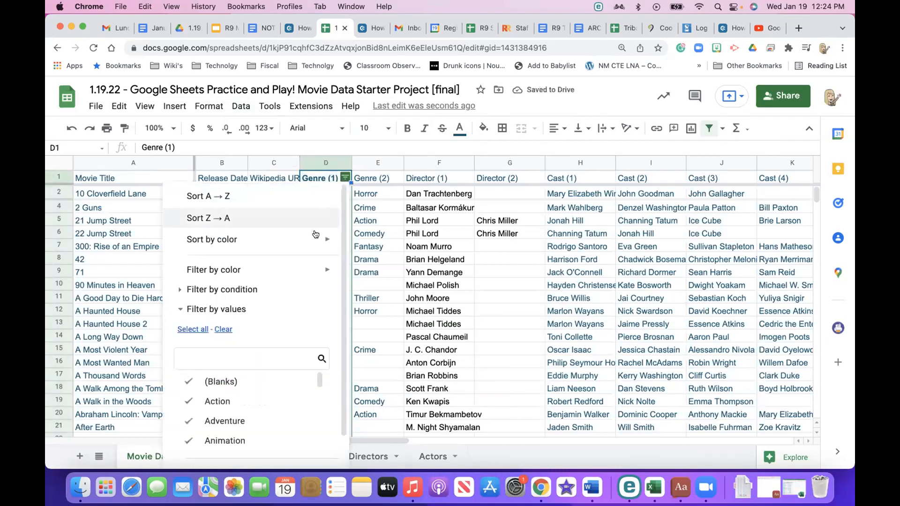
mouse_move(315, 234)
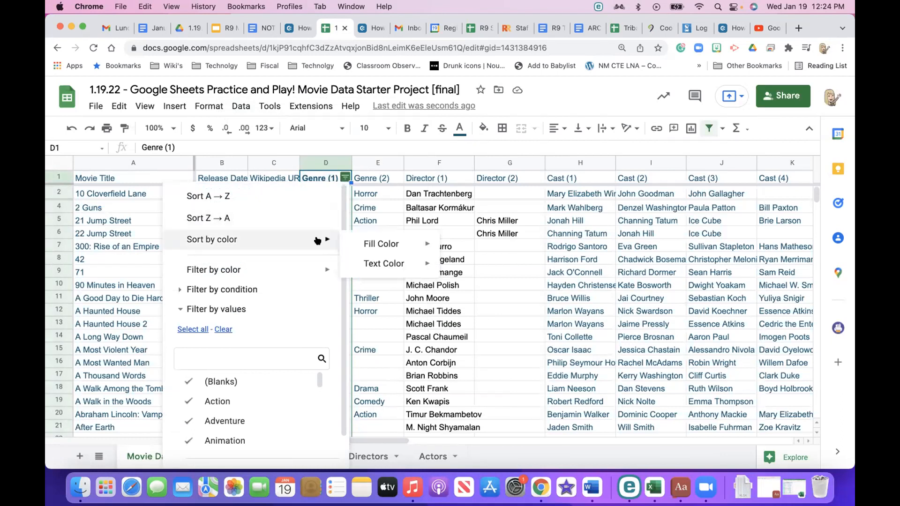
mouse_move(371, 252)
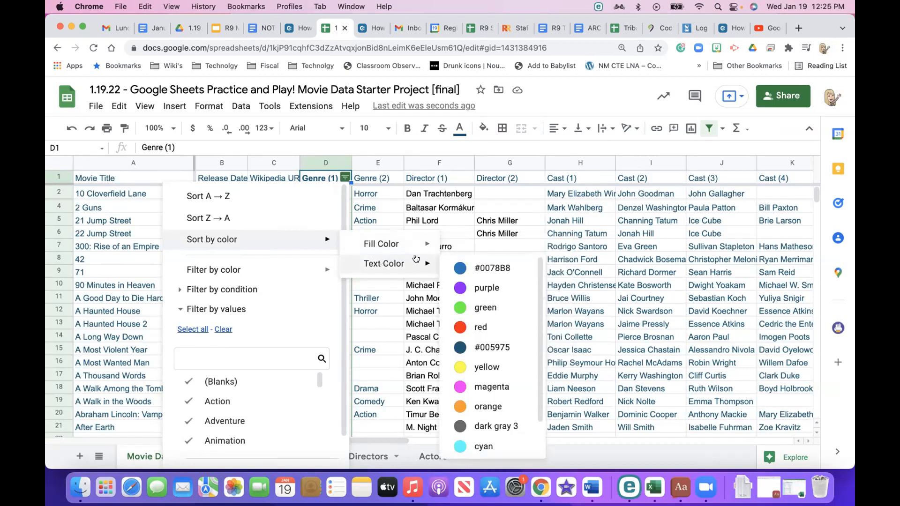
left_click(487, 406)
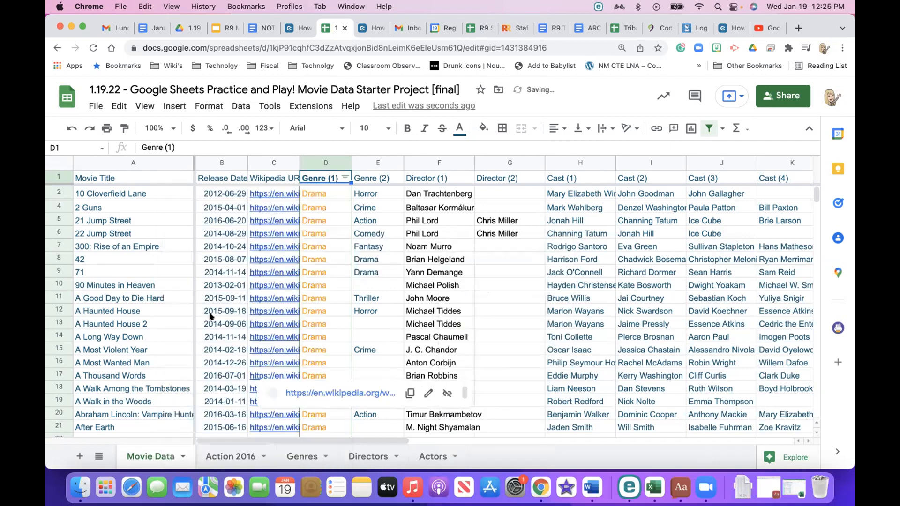
scroll(252, 284, "down", 20)
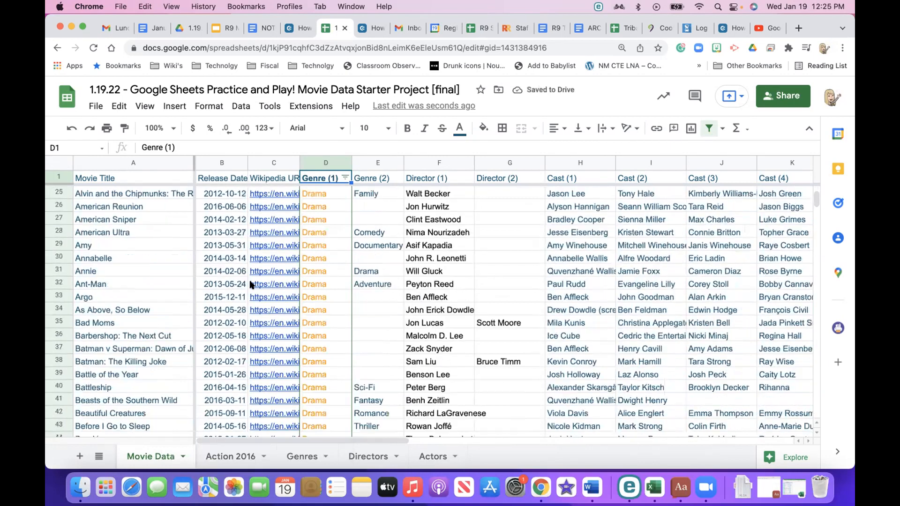
scroll(252, 285, "up", 20)
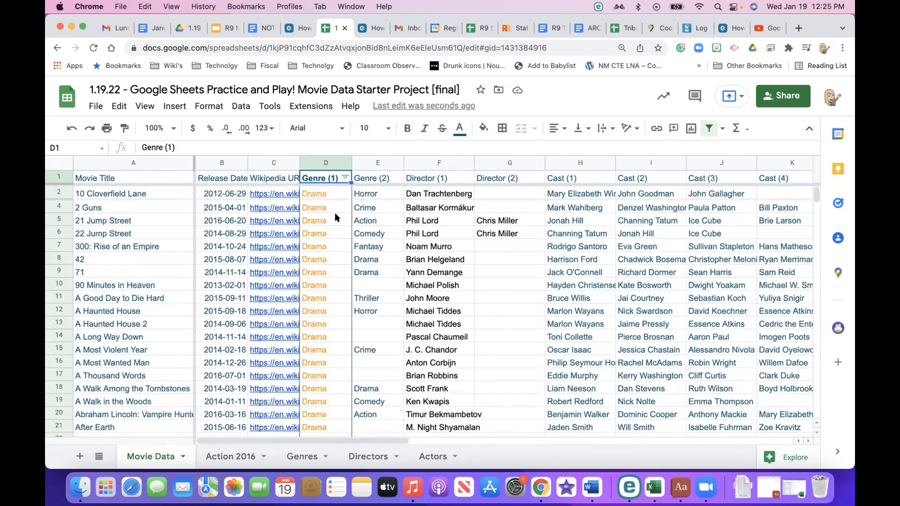
Remove the Genre (1) column filter and create a filter covering the whole table A1:N509.
left_click(237, 104)
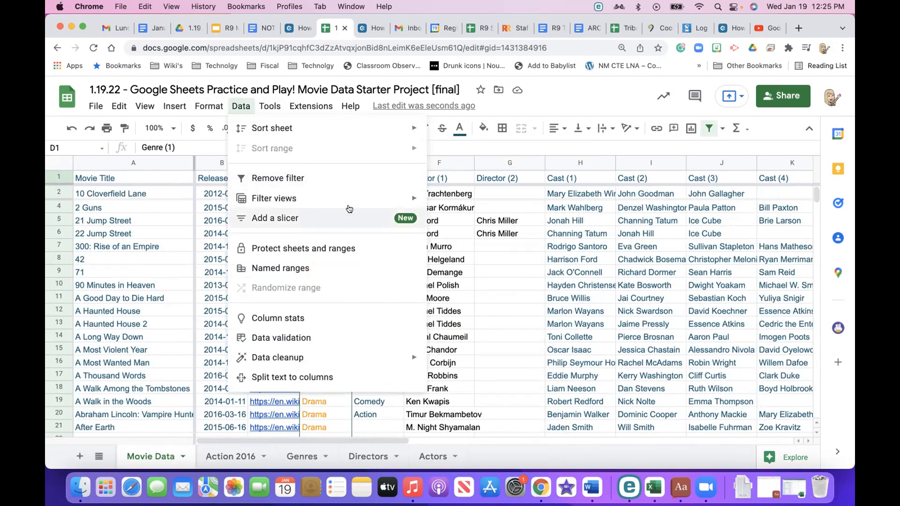
left_click(346, 179)
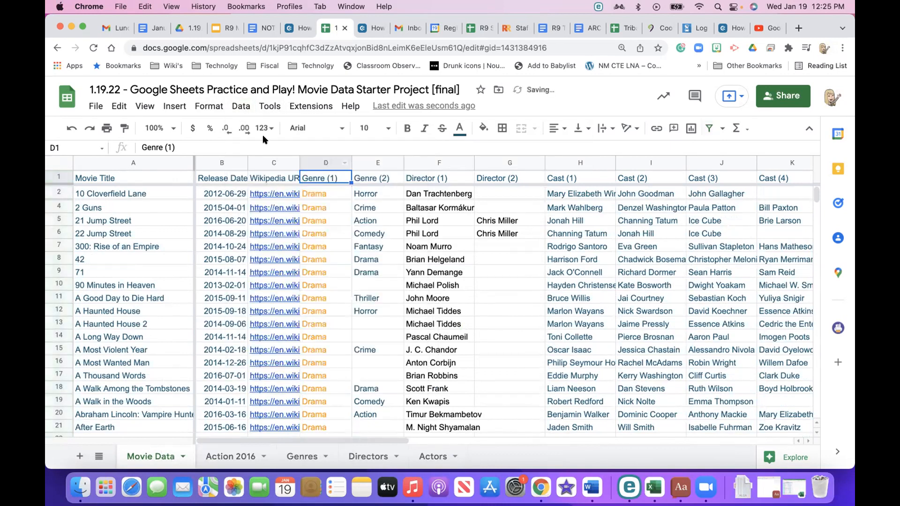
left_click(240, 106)
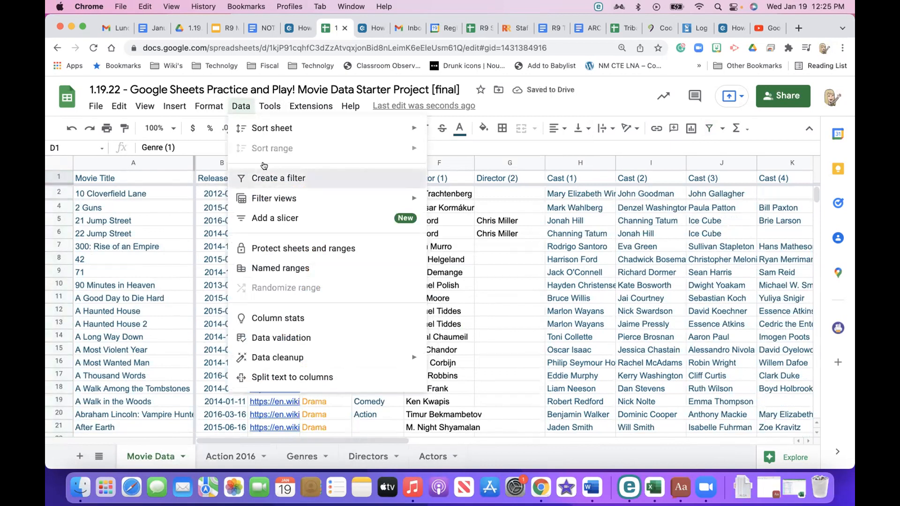
left_click(265, 177)
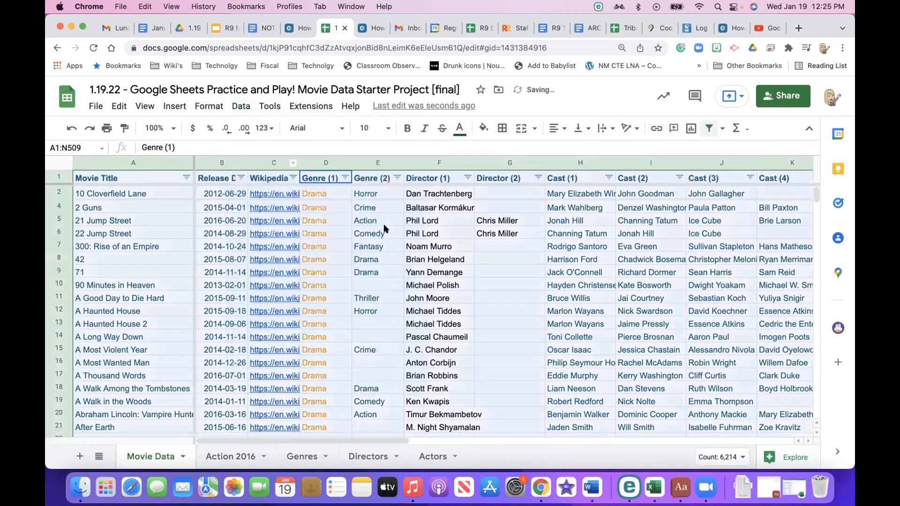
Filter the Genre (1) column by the magenta text color and look over the matching movies.
left_click(345, 177)
mouse_move(328, 269)
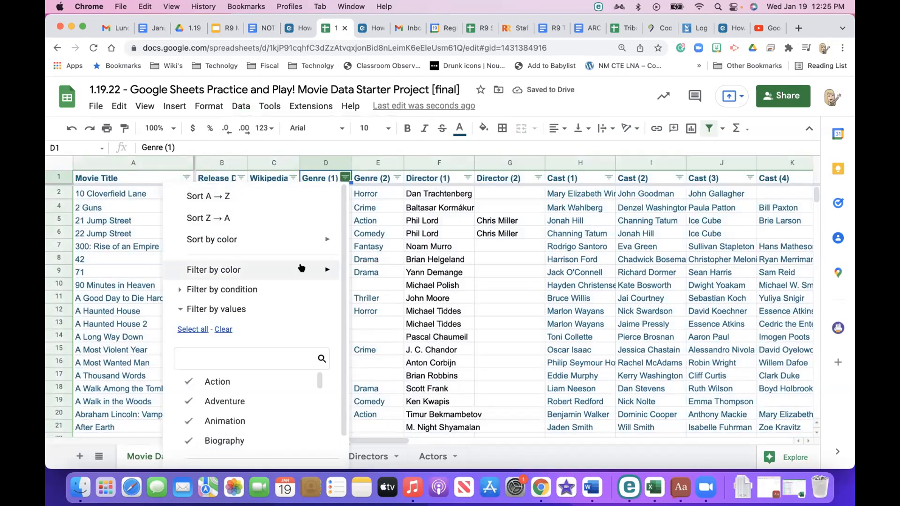
mouse_move(373, 296)
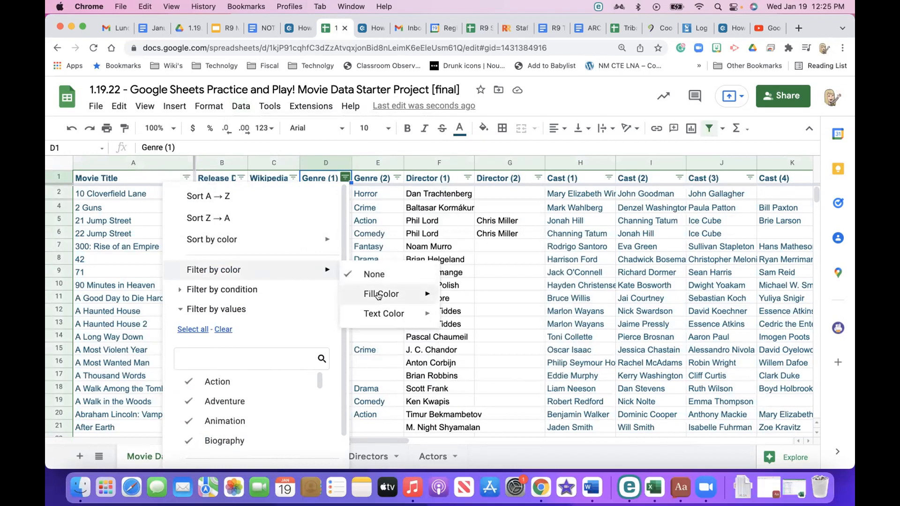
mouse_move(423, 317)
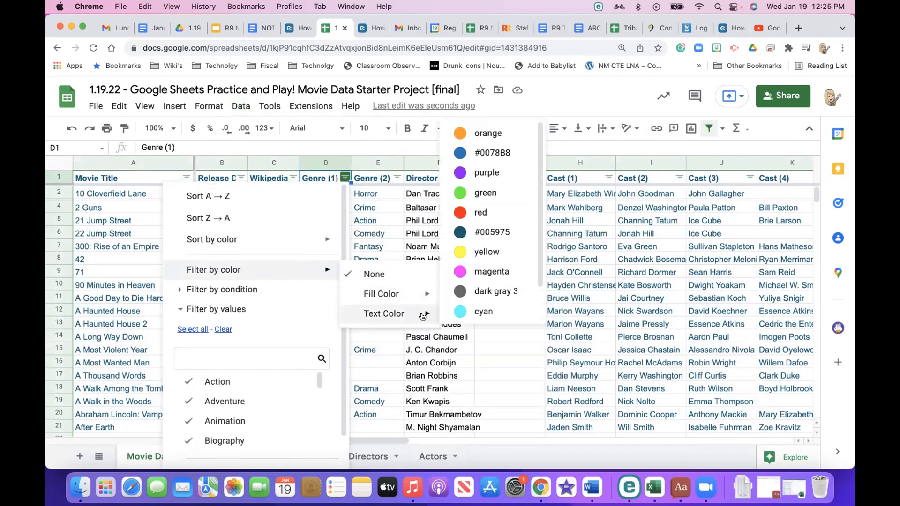
left_click(474, 271)
mouse_move(285, 307)
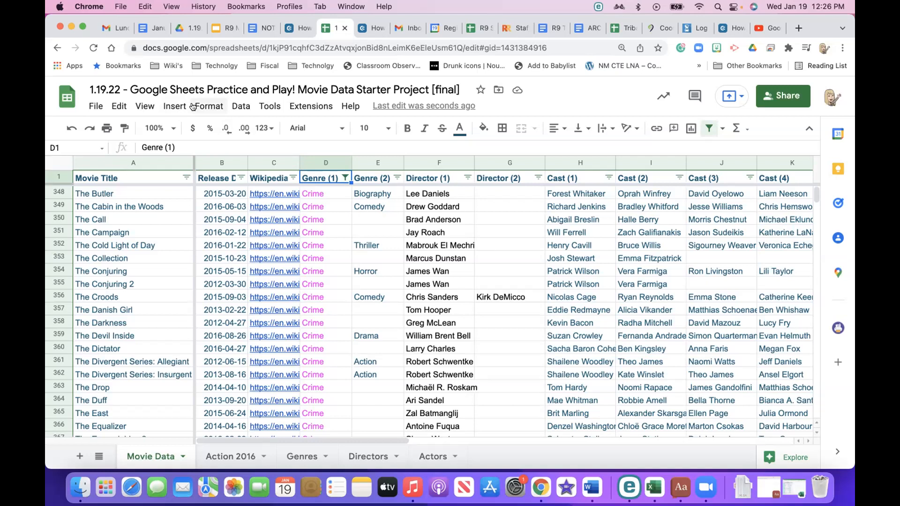
Remove the current filter and create a fresh one across all the movie data columns.
left_click(278, 246)
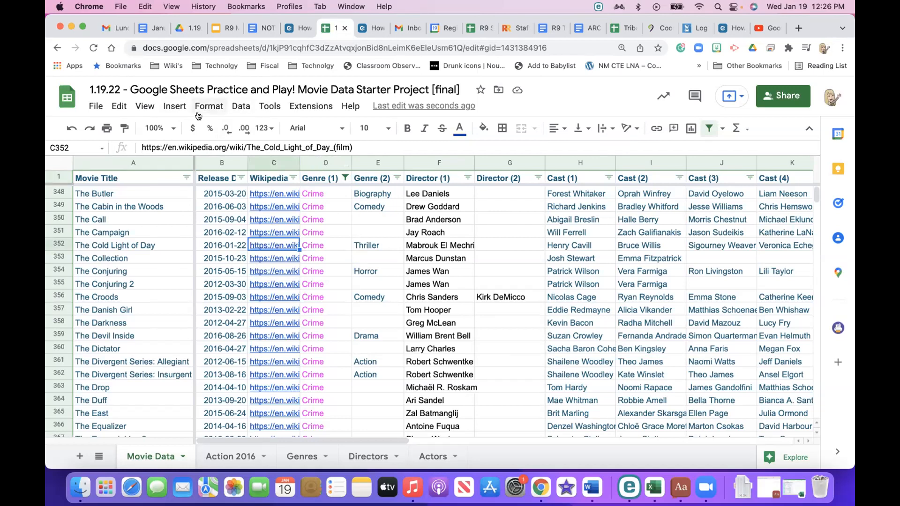
left_click(240, 107)
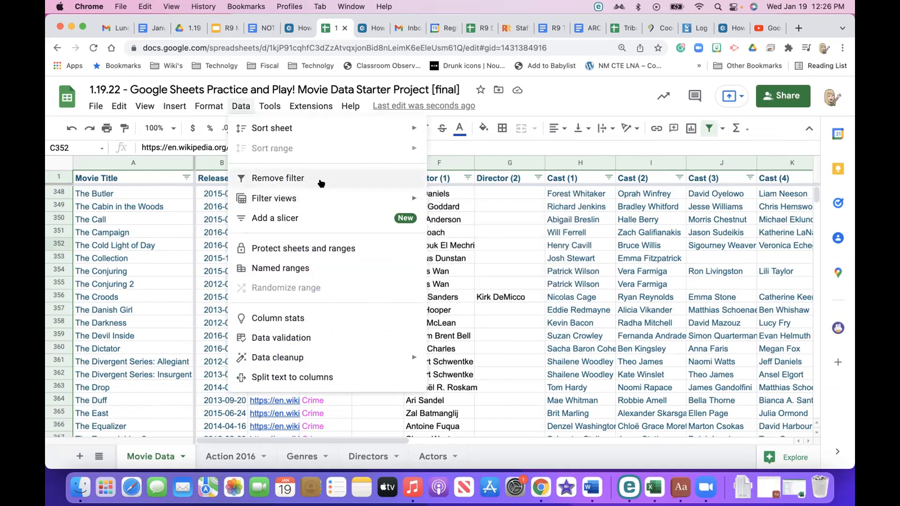
left_click(278, 179)
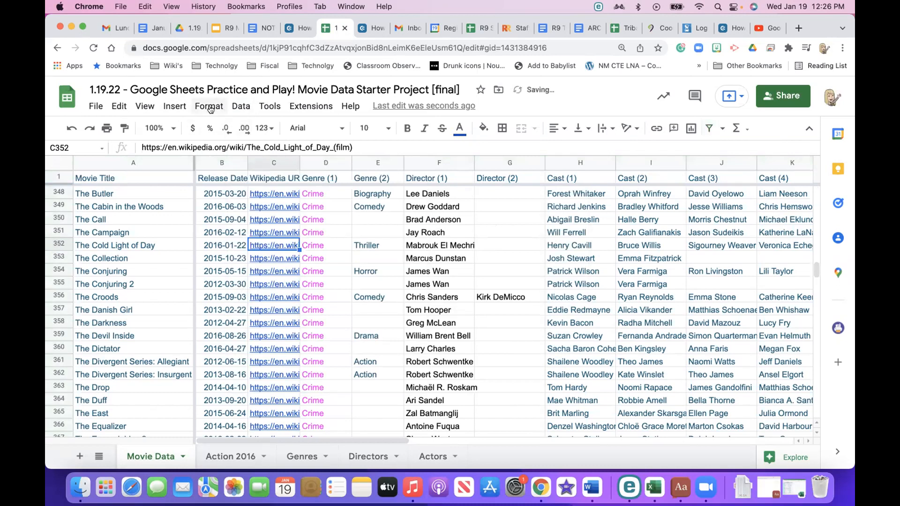
left_click(241, 106)
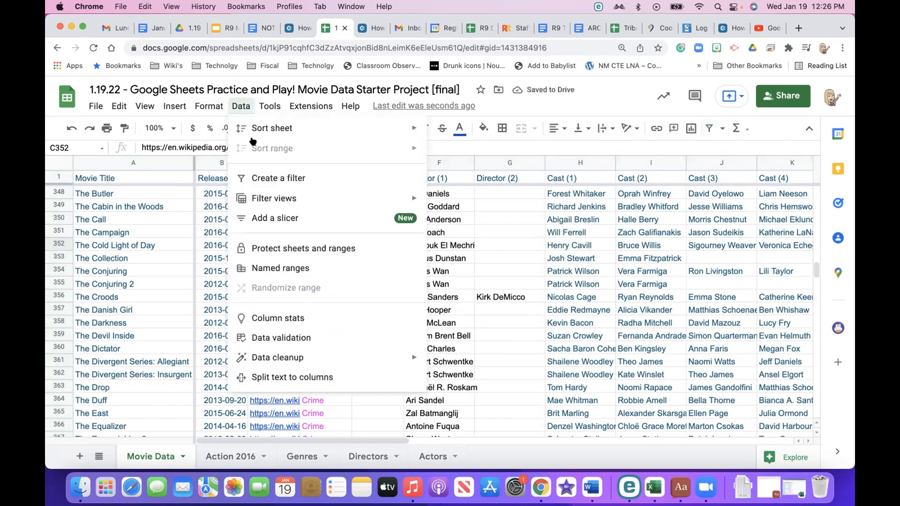
left_click(269, 178)
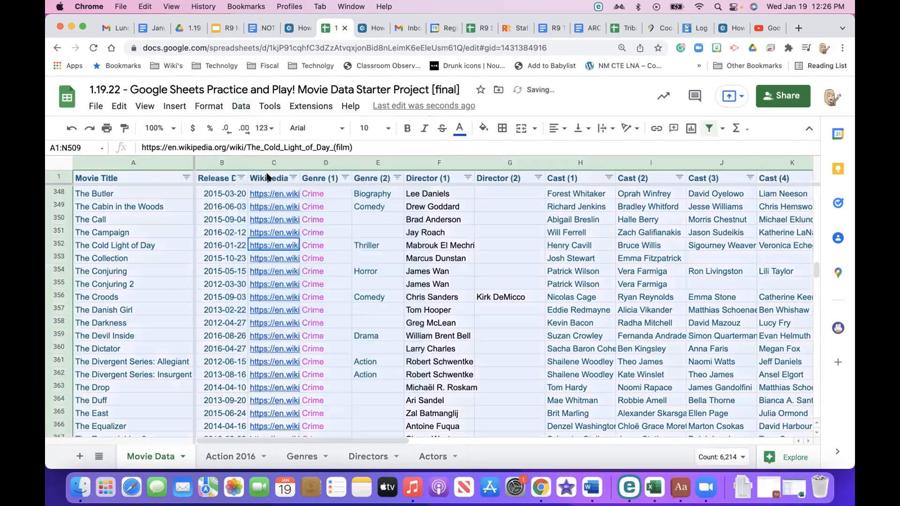
Search the Release Date filter values for 2012, select all of them and apply the filter.
left_click_drag(233, 162, 367, 162)
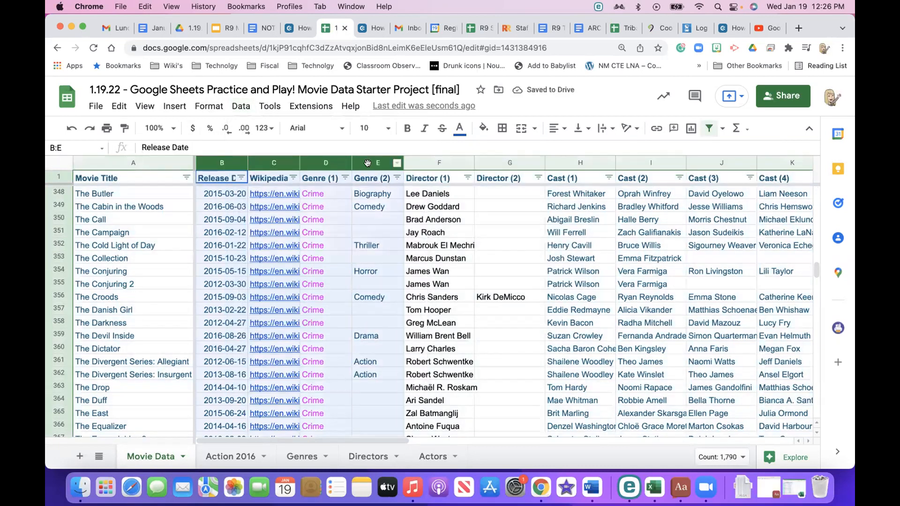
left_click(240, 177)
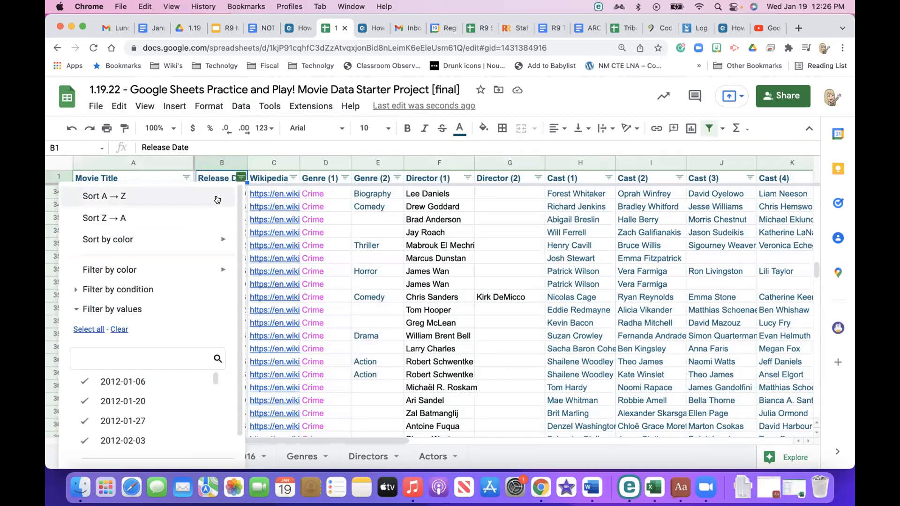
left_click(131, 310)
left_click(131, 310)
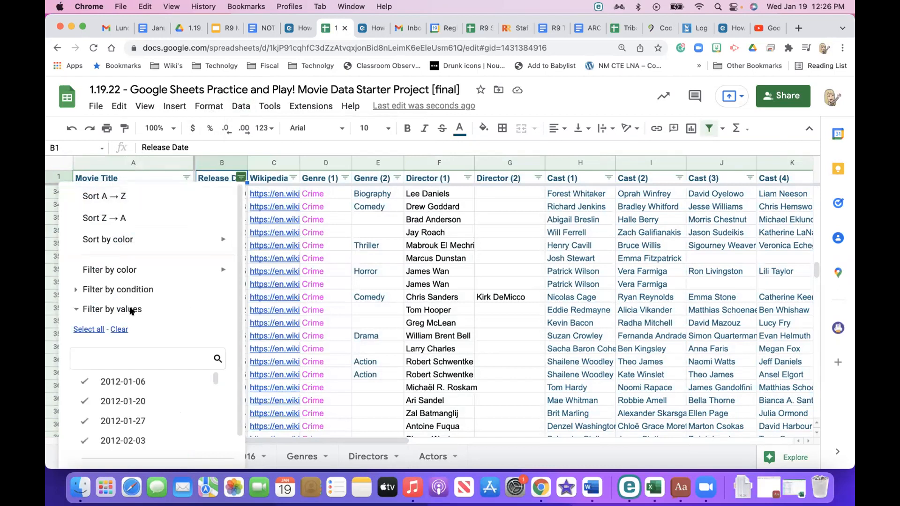
left_click(114, 360)
type("2012")
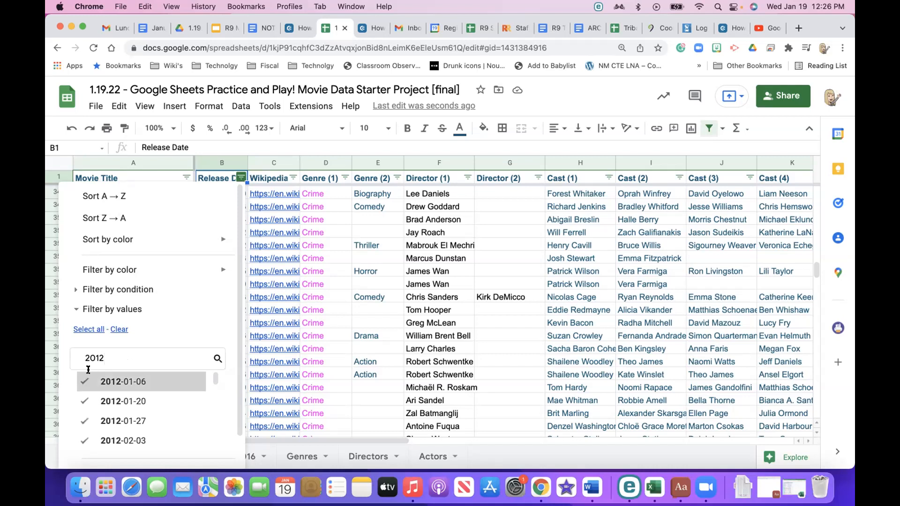
left_click(91, 330)
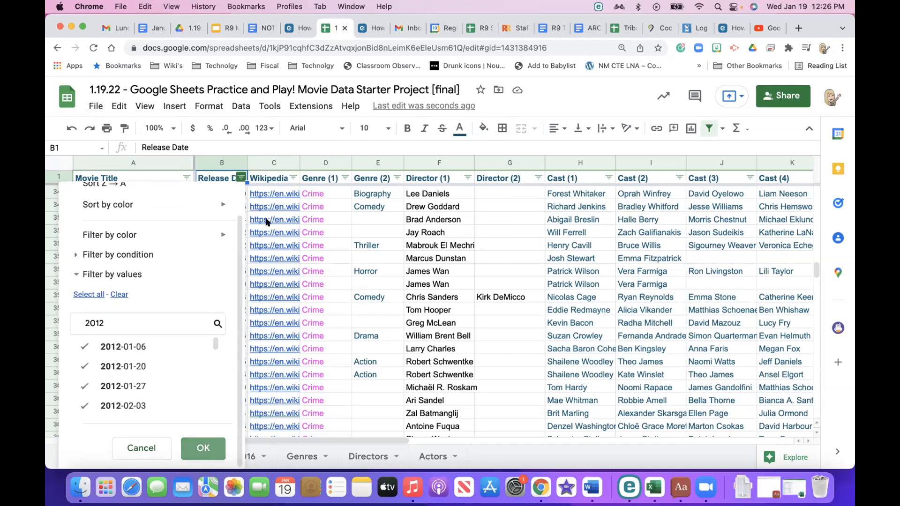
left_click(206, 446)
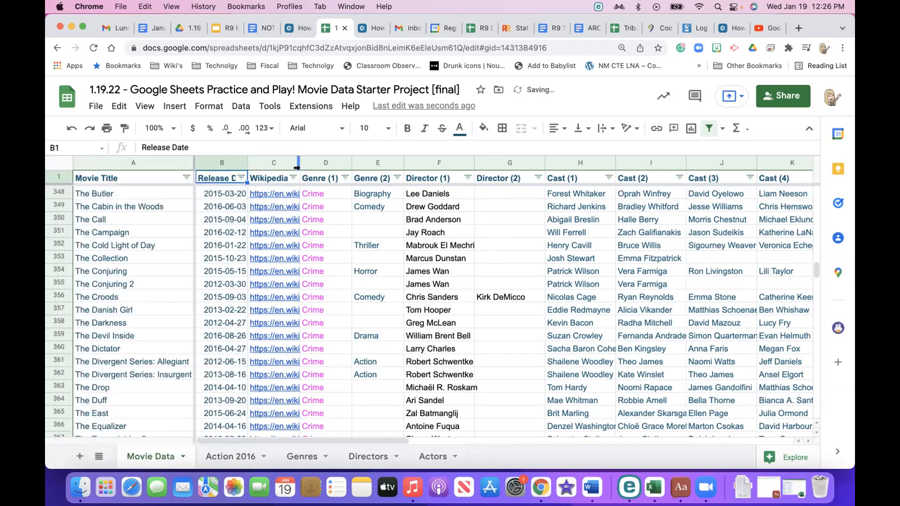
Clear all values in the Genre (1) filter and show only Adventure.
left_click(345, 177)
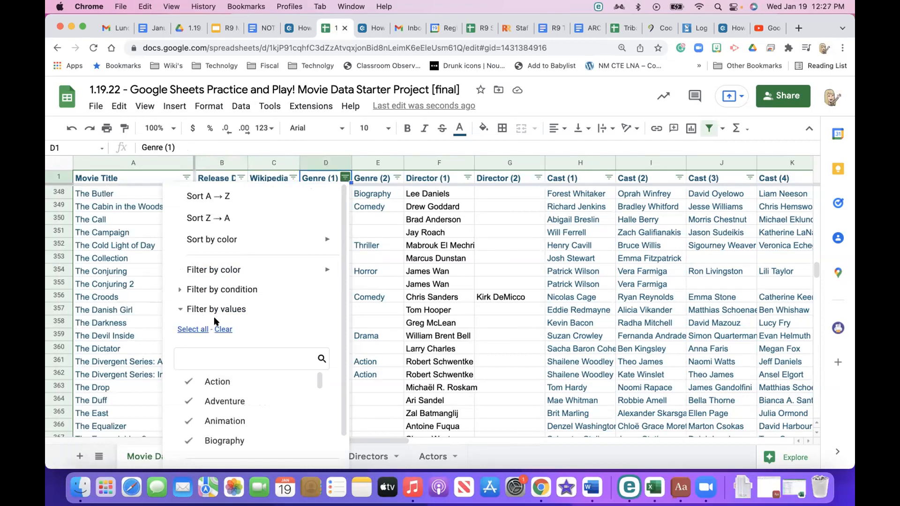
left_click(222, 330)
left_click(220, 401)
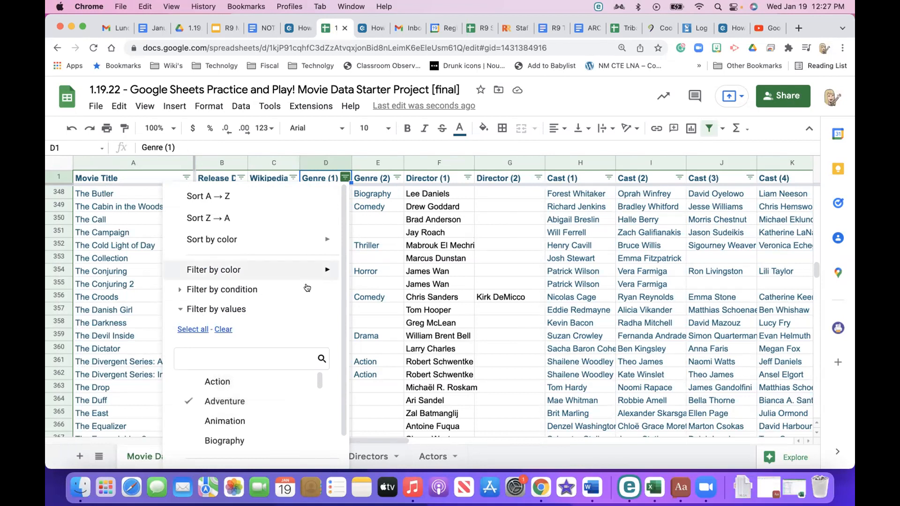
mouse_move(307, 269)
scroll(307, 288, "down", 1)
left_click(307, 447)
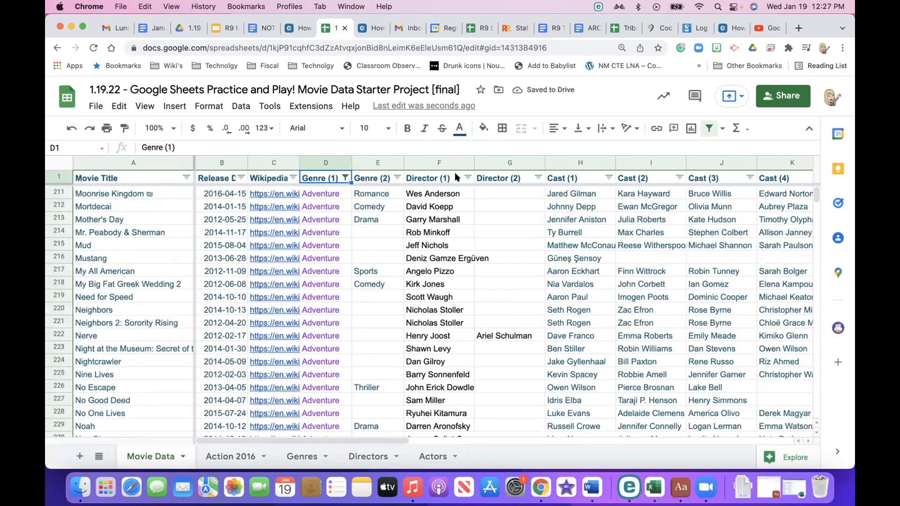
Clear all values in the Genre (2) filter and show only Comedy and Romance.
left_click(396, 176)
mouse_move(286, 268)
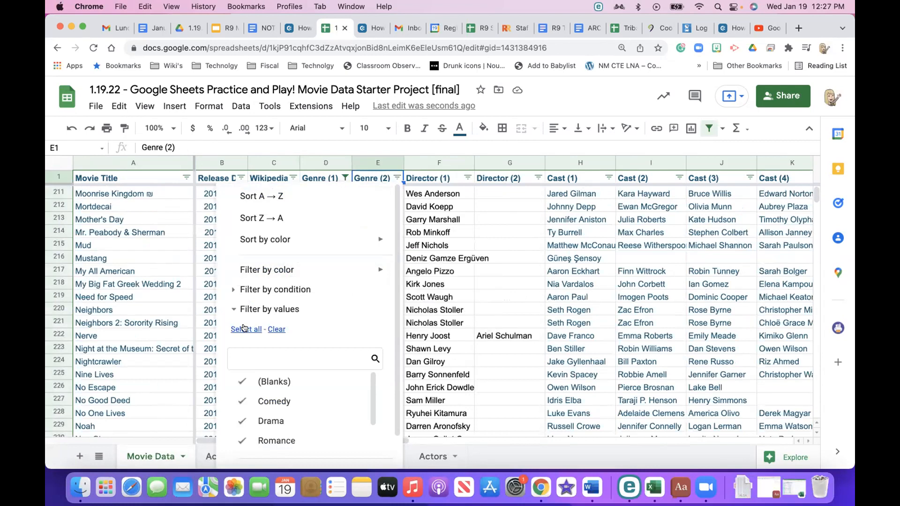
left_click(260, 309)
left_click(260, 310)
left_click(263, 401)
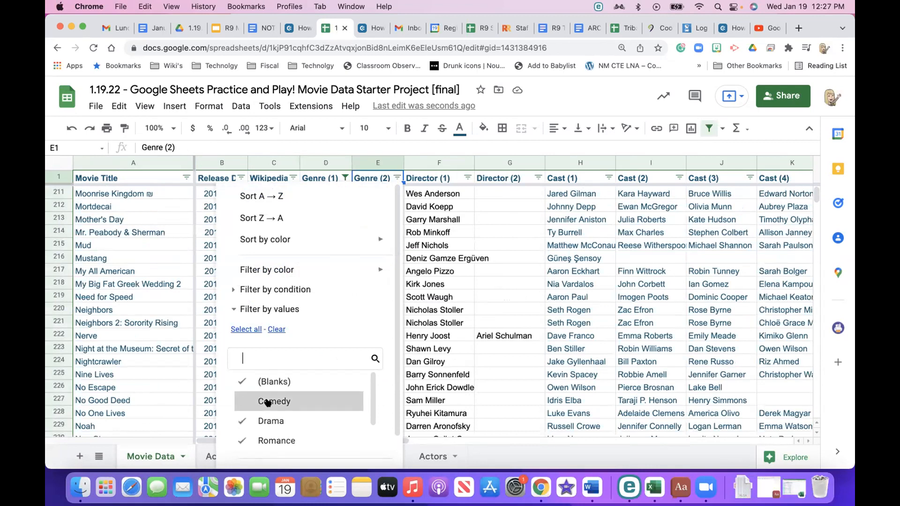
left_click(253, 421)
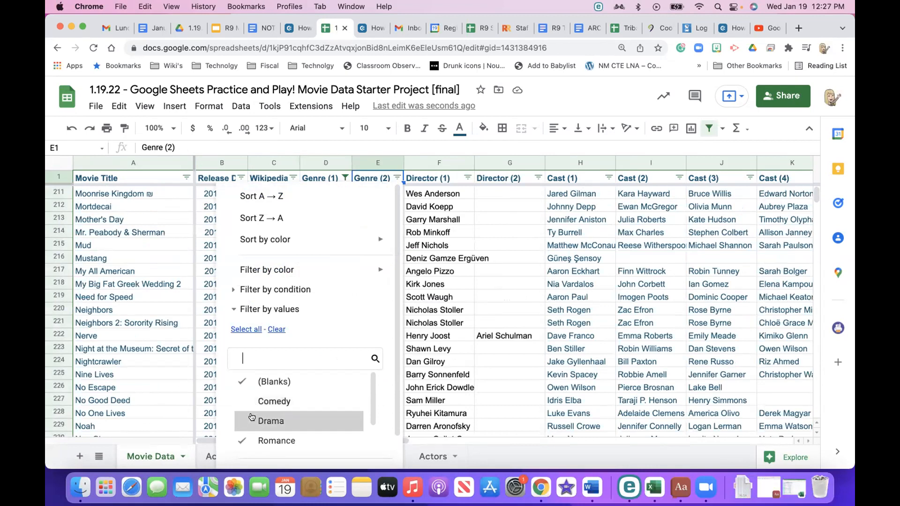
left_click(253, 440)
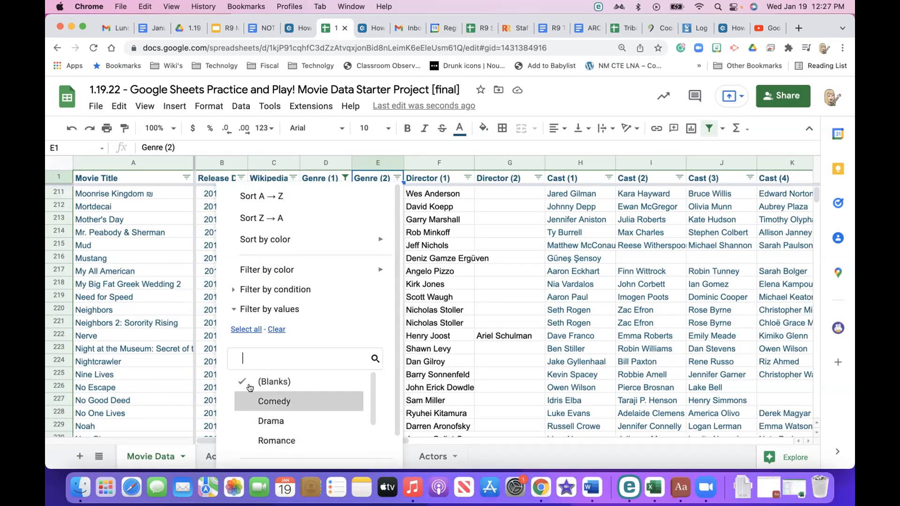
left_click(275, 330)
left_click(251, 443)
left_click(276, 406)
scroll(375, 403, "down", 2)
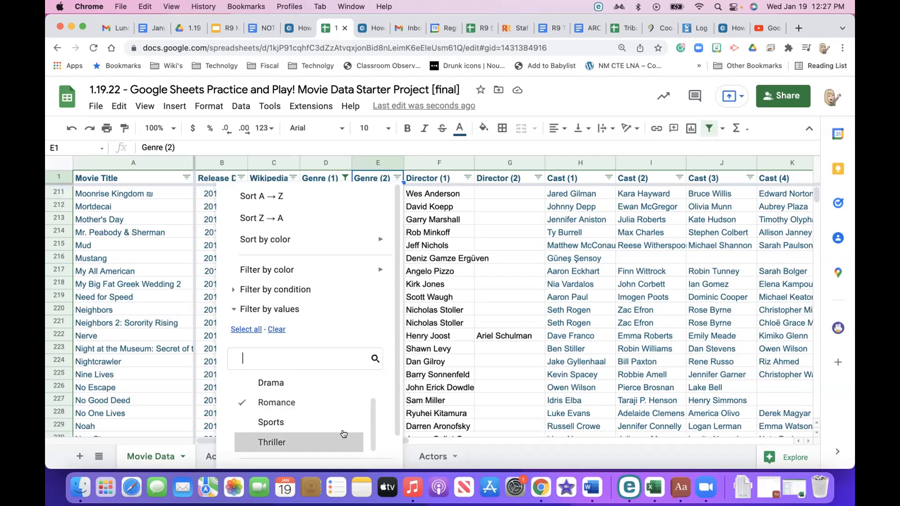
scroll(344, 434, "down", 2)
left_click(359, 449)
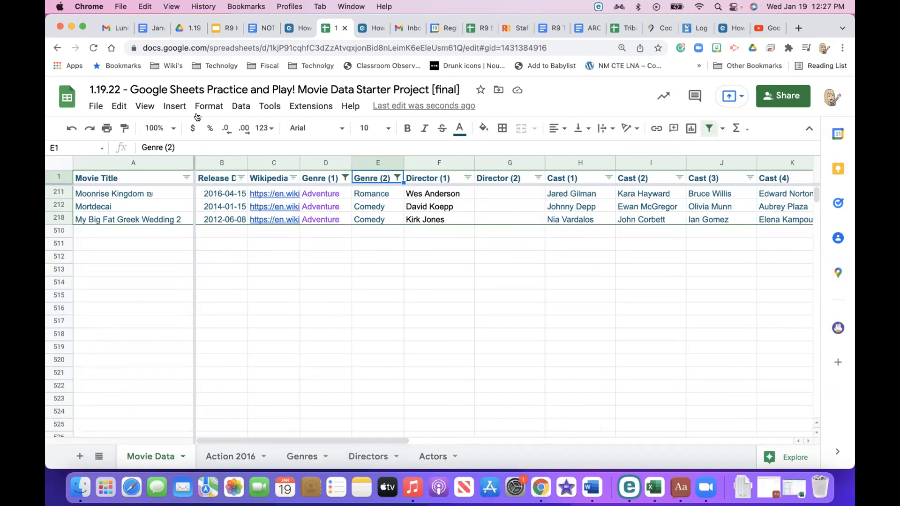
Remove the filter from the Movie Data sheet.
left_click(240, 105)
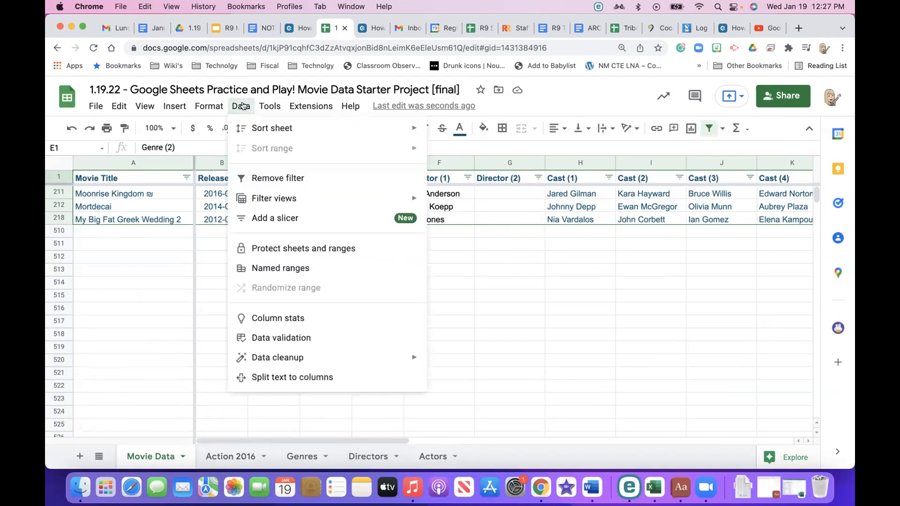
left_click(271, 181)
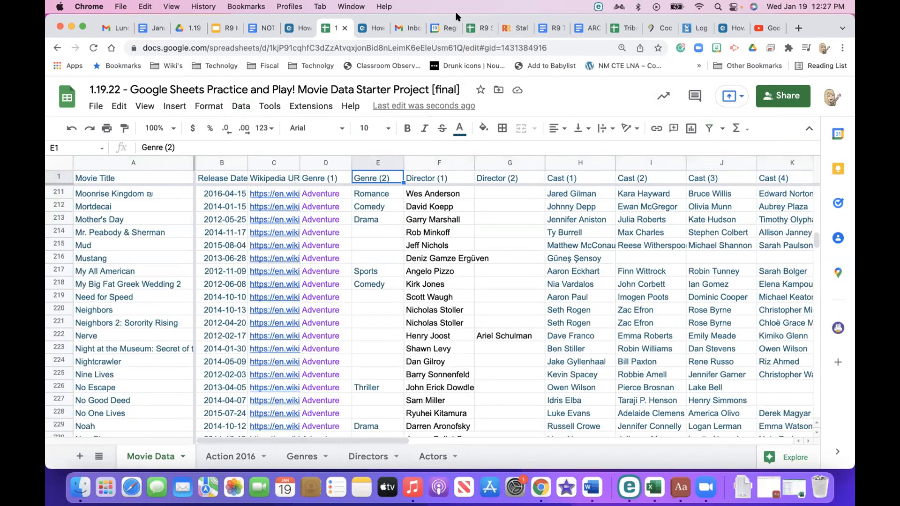
Switch to the Google Sheets notes document and review its filtering, notification, practice and resources sections.
left_click(262, 29)
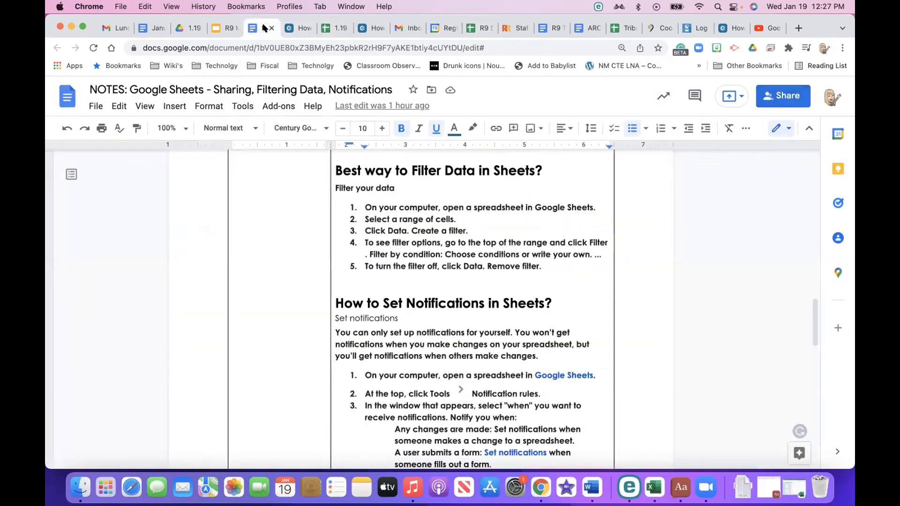
scroll(424, 304, "up", 3)
scroll(425, 303, "up", 2)
scroll(424, 303, "down", 10)
scroll(425, 303, "down", 8)
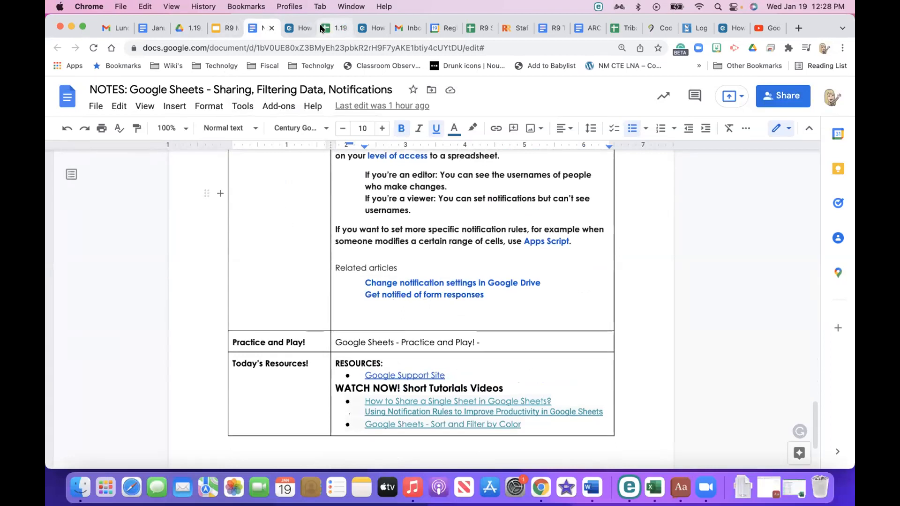
Return to the movie spreadsheet, open its sharing settings and review the list of people with access.
left_click(335, 27)
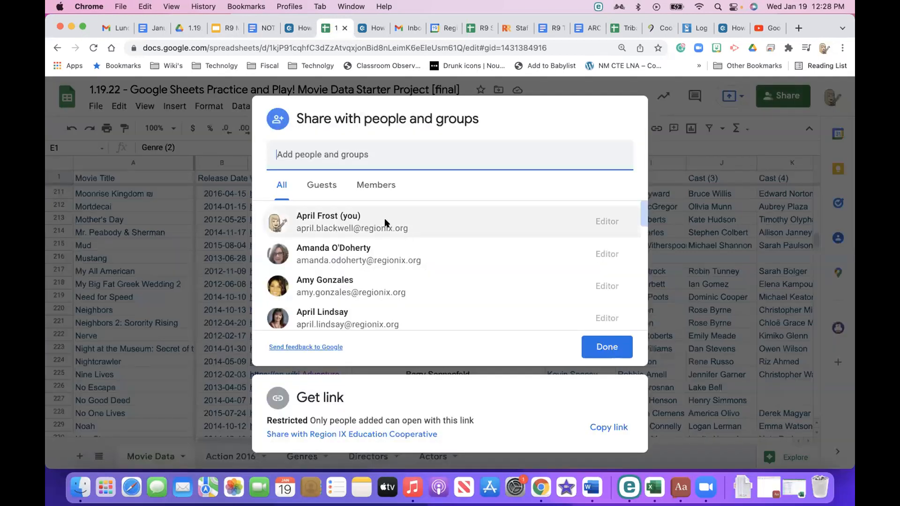
mouse_move(385, 223)
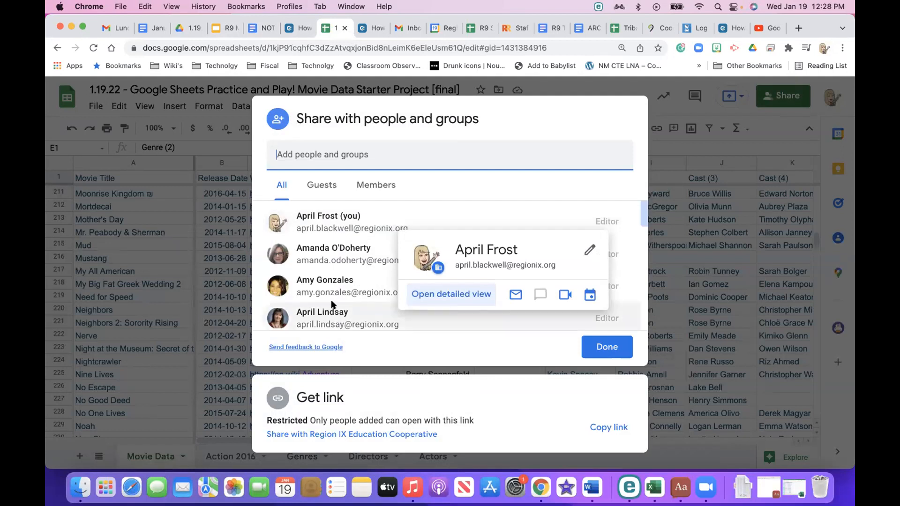
scroll(332, 301, "down", 5)
scroll(356, 302, "up", 5)
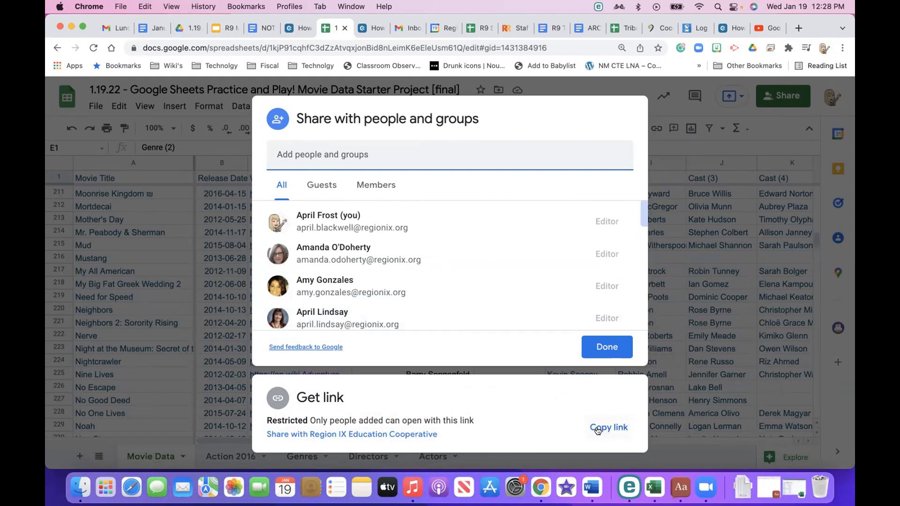
Open link access to Region IX Education Cooperative, widen it to anyone with the link as Viewer, and finish sharing.
left_click(382, 435)
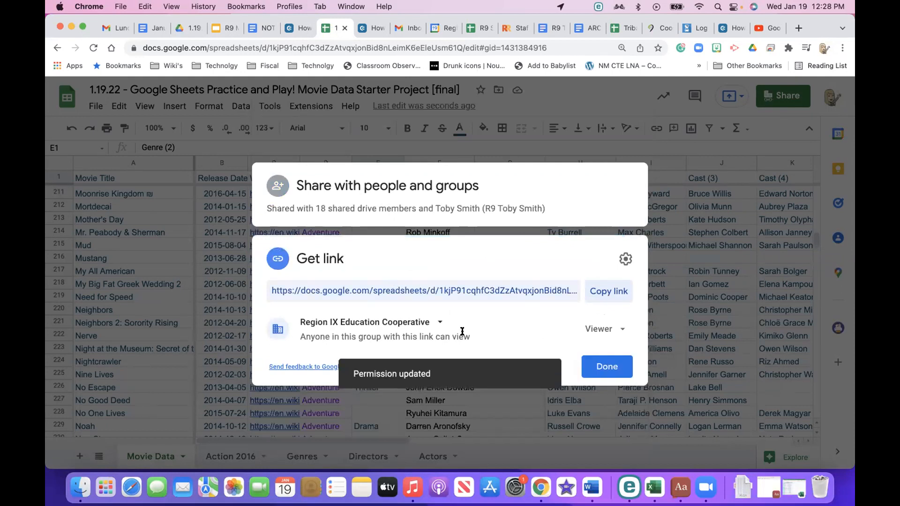
left_click(622, 329)
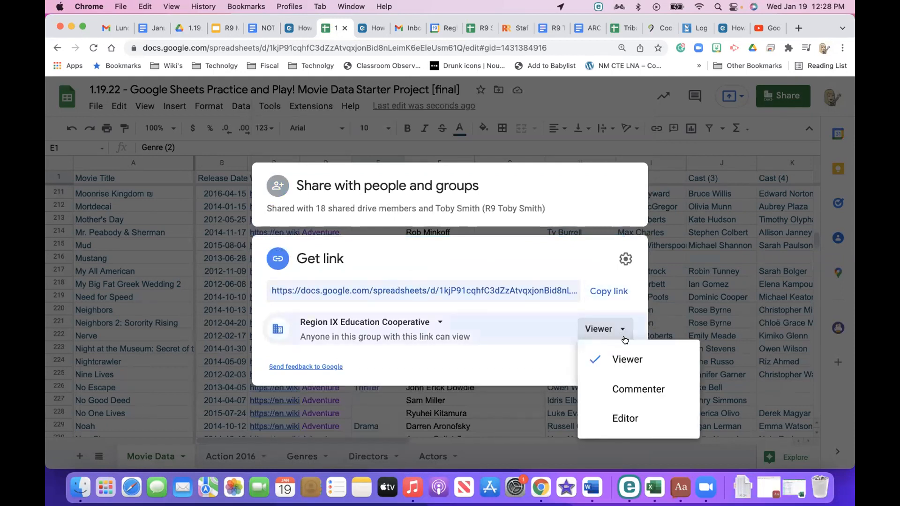
left_click(497, 325)
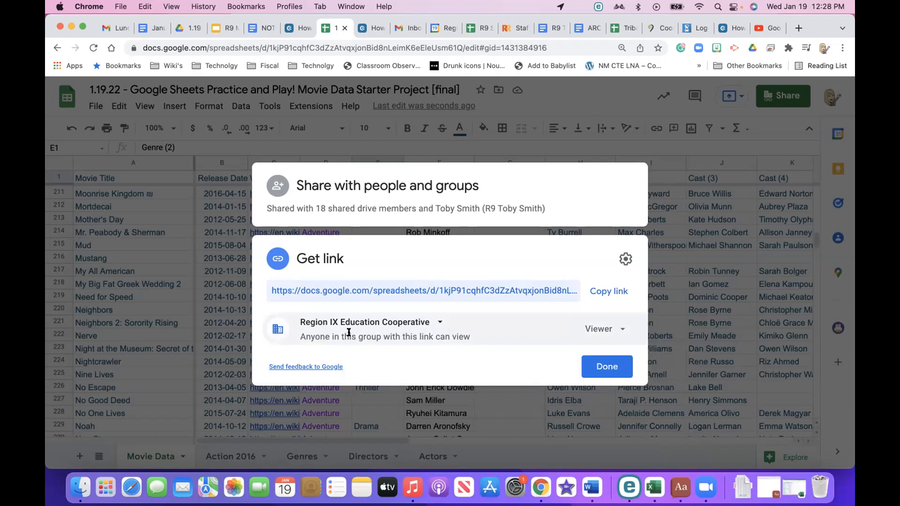
left_click(448, 326)
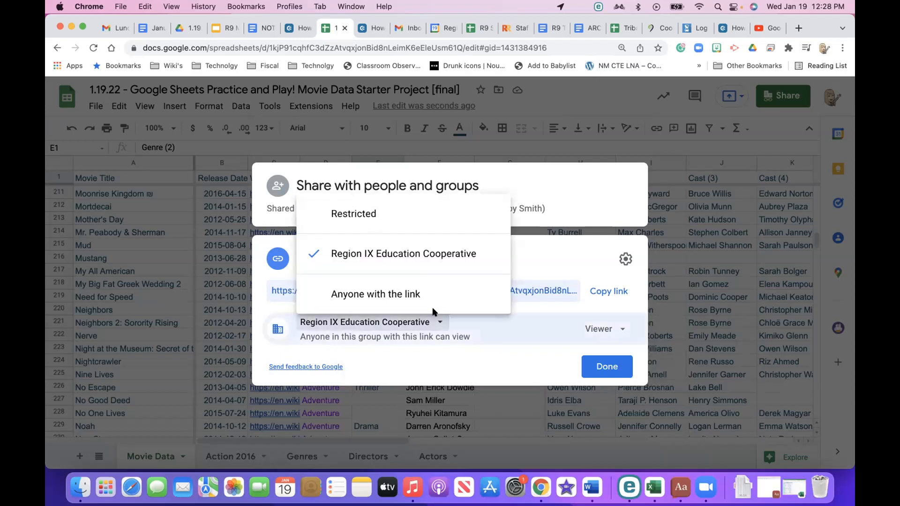
left_click(426, 292)
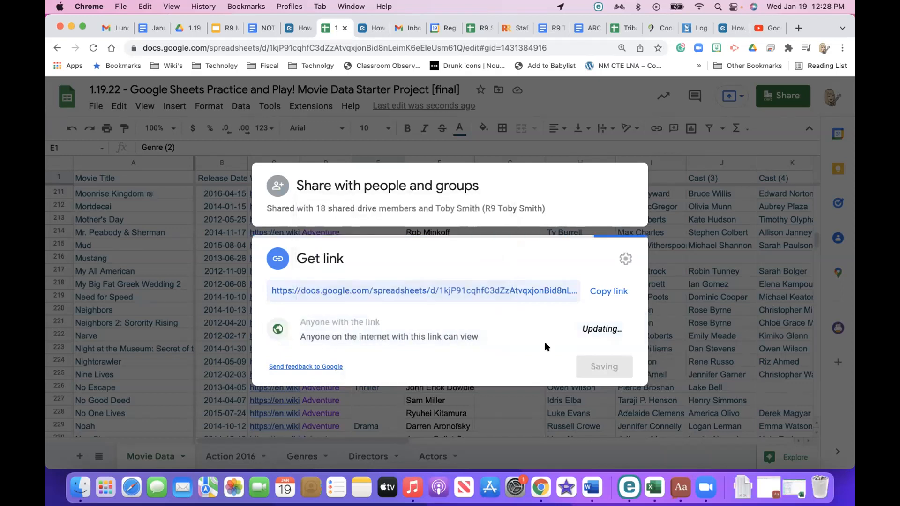
left_click(603, 367)
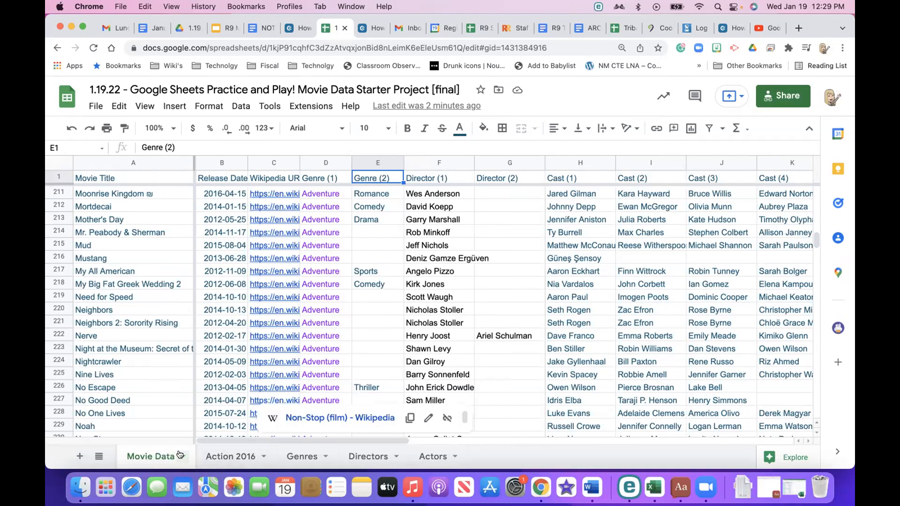
Start protecting the Movie Data sheet and choose Movie Data as the sheet to protect.
left_click(227, 455)
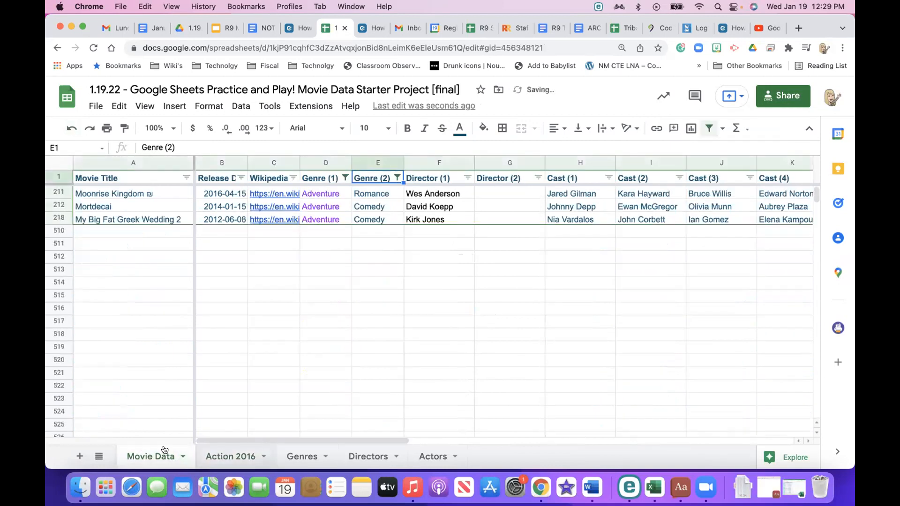
left_click(181, 456)
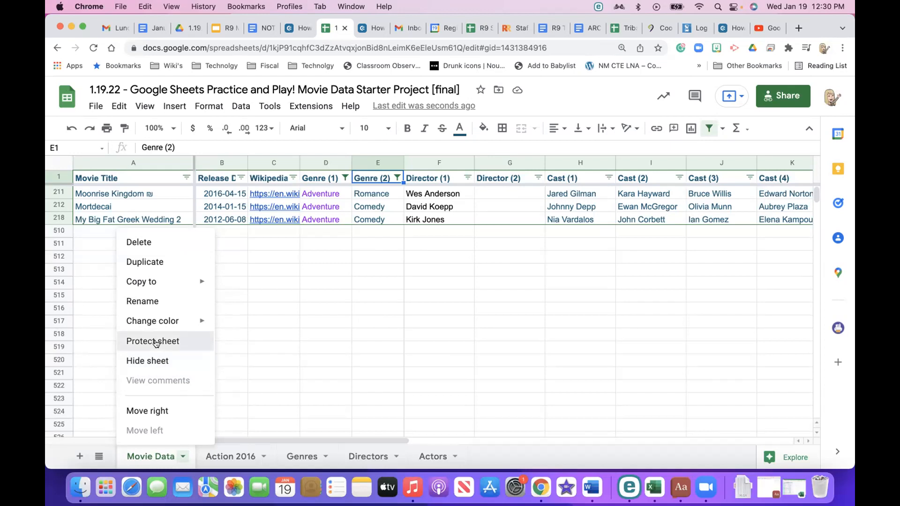
left_click(156, 341)
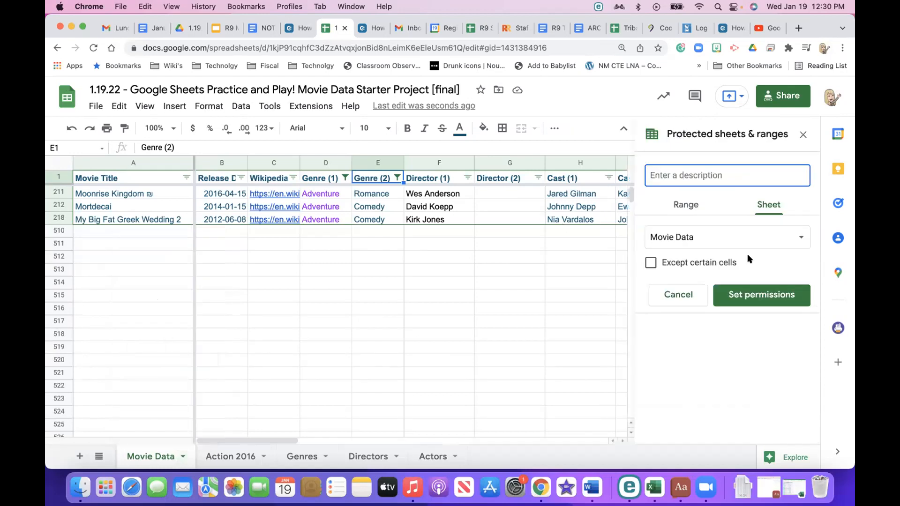
left_click(796, 235)
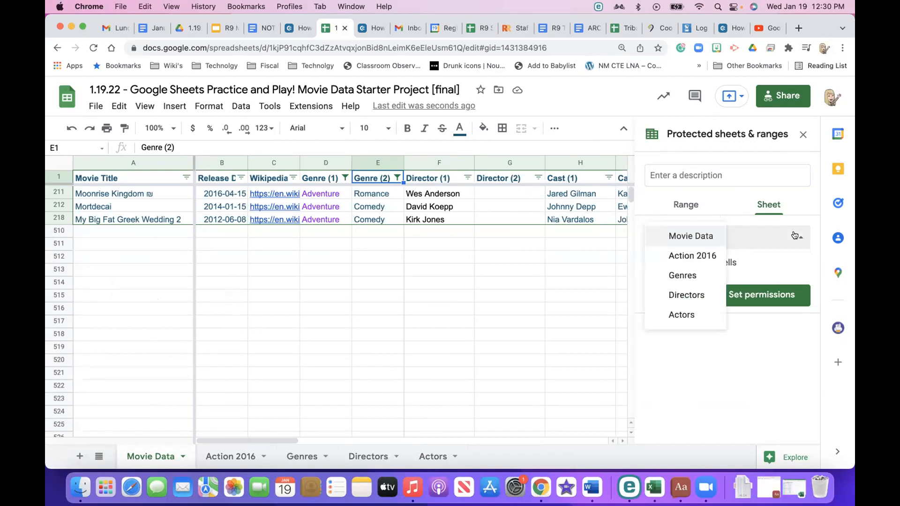
left_click(709, 236)
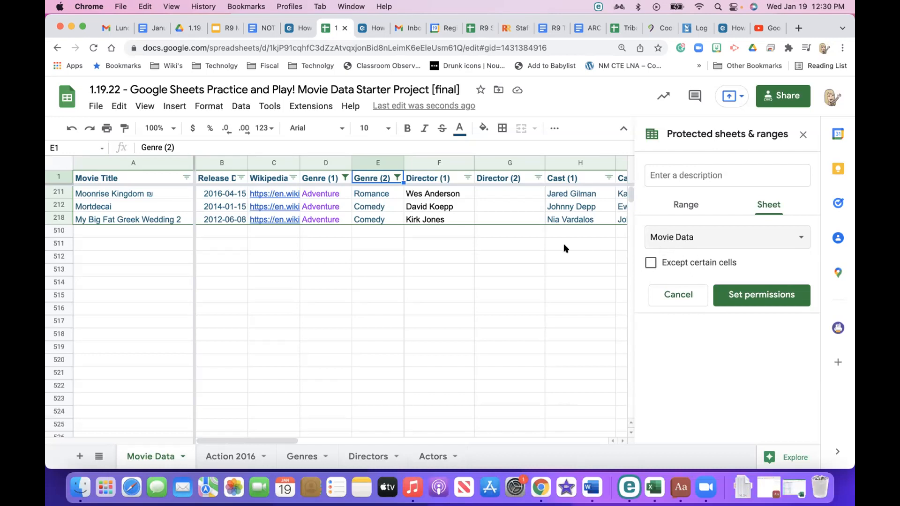
Look at the range option, return to whole-sheet protection for Movie Data and open its editing permissions.
left_click(685, 206)
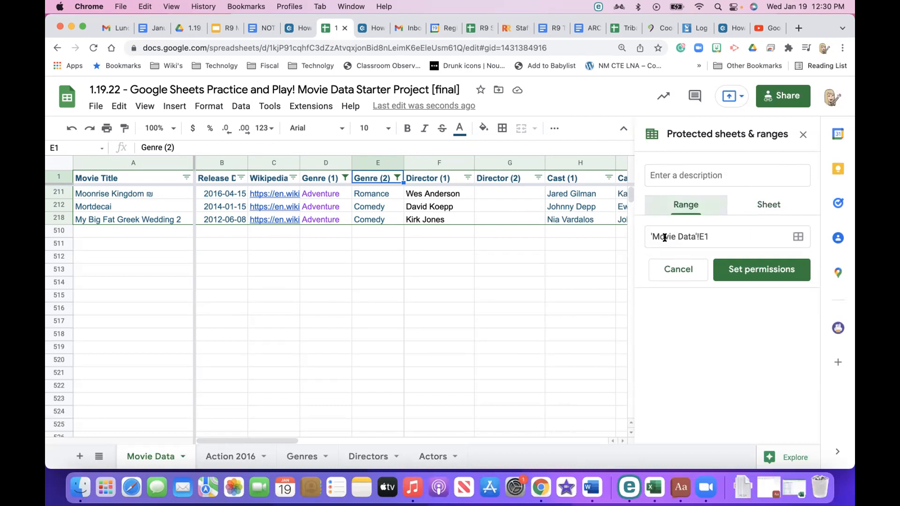
left_click(746, 206)
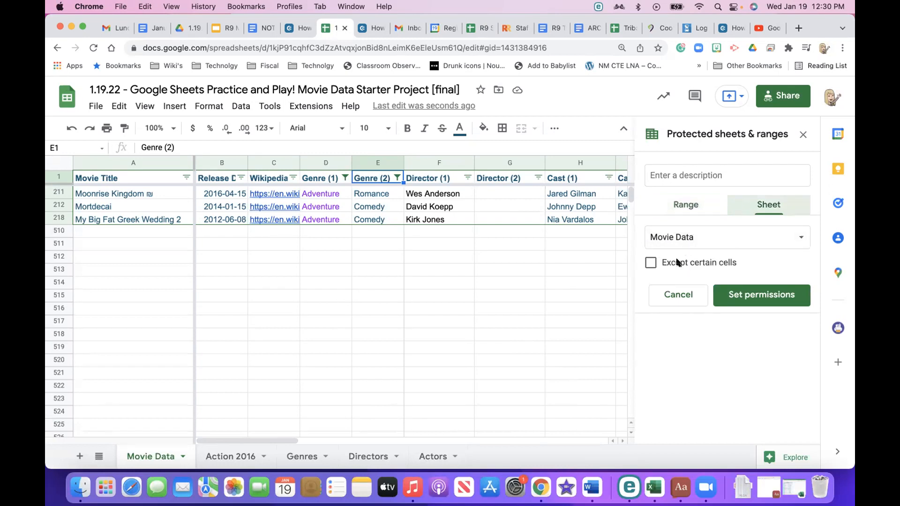
left_click(717, 239)
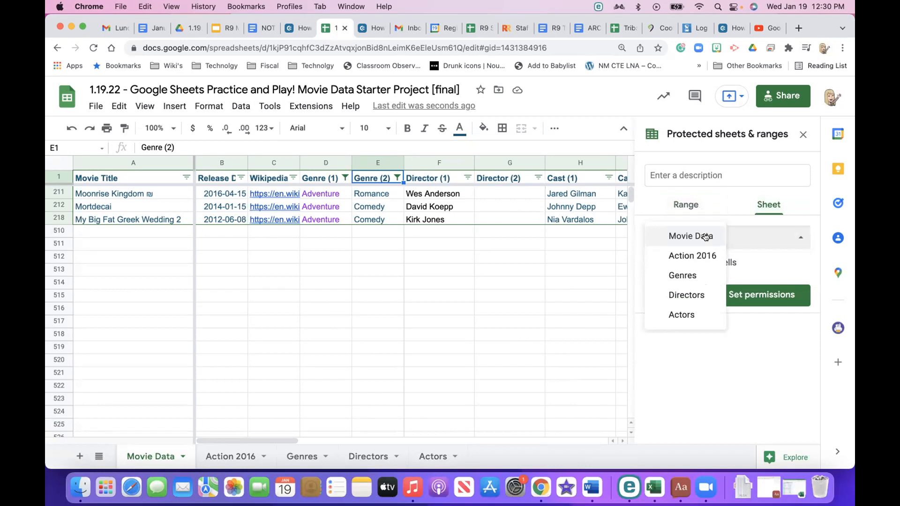
left_click(706, 237)
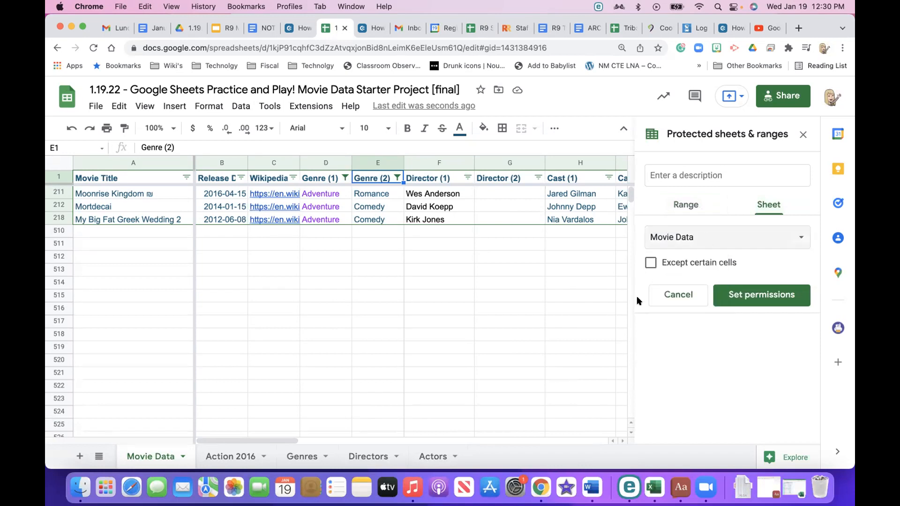
left_click(759, 296)
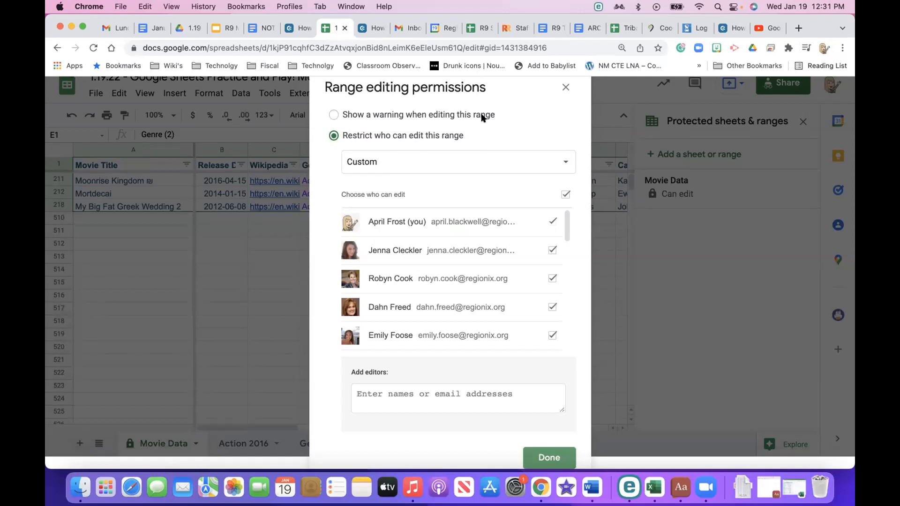
Try the warning-only option, switch back to restricting who can edit the range, and keep the Custom editor list.
left_click(330, 114)
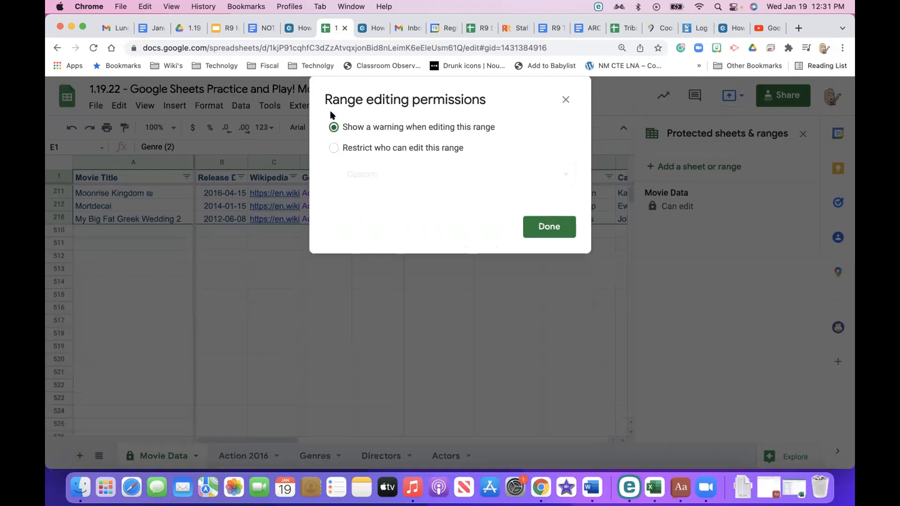
left_click(333, 147)
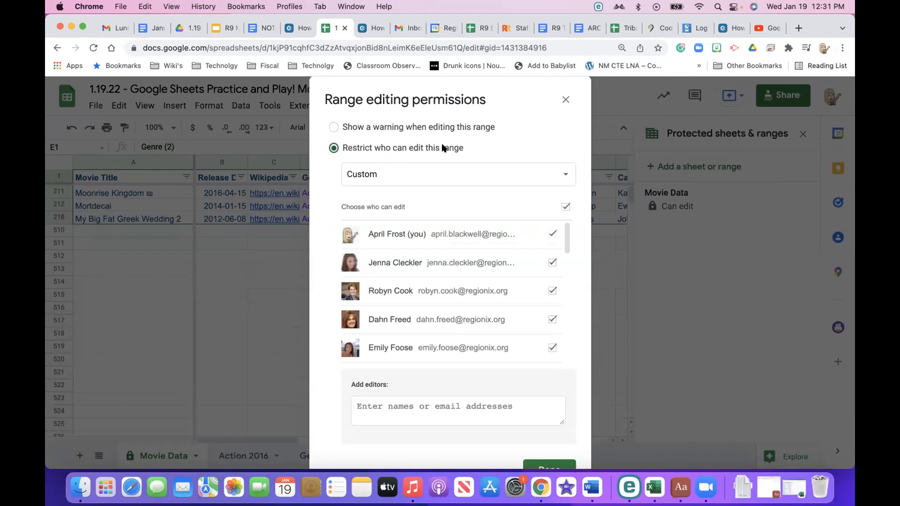
left_click(449, 178)
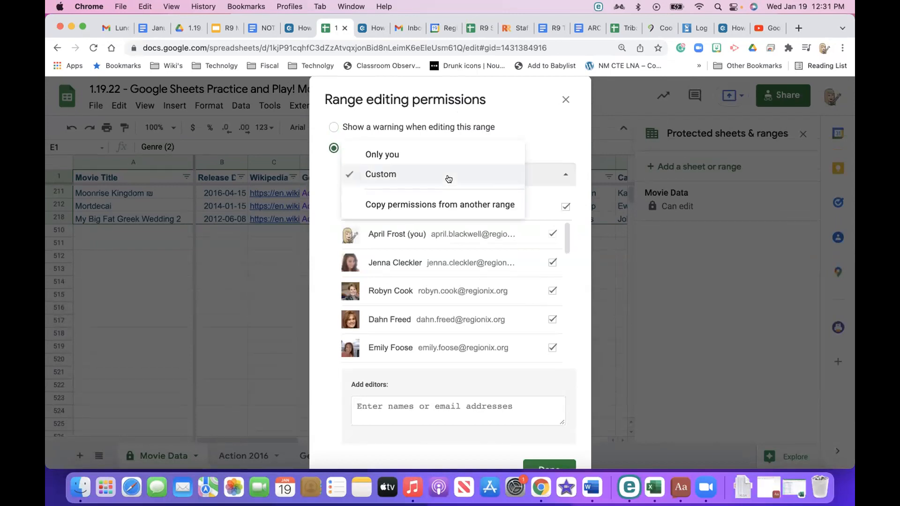
left_click(448, 179)
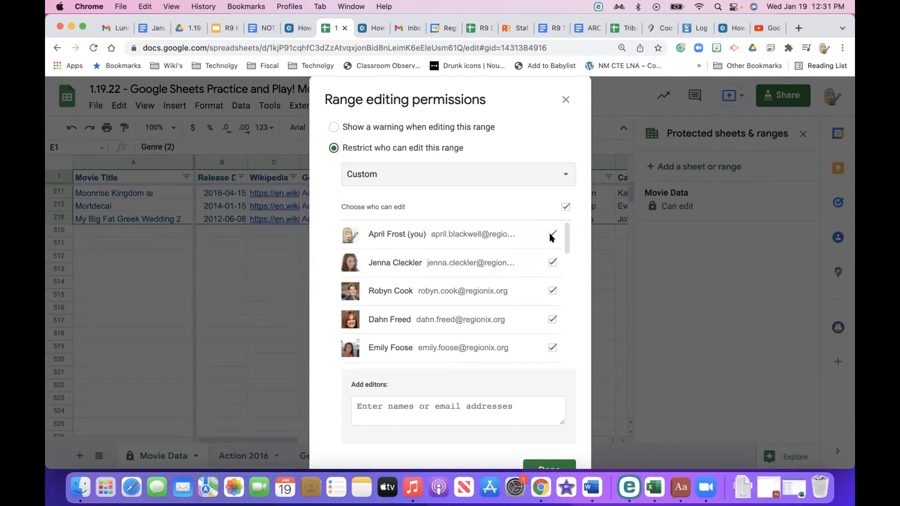
Clear edit permission for the first three colleagues listed below the owner in the custom editor list.
left_click(553, 263)
left_click(552, 290)
scroll(551, 318, "down", 3)
scroll(551, 319, "up", 3)
left_click(552, 319)
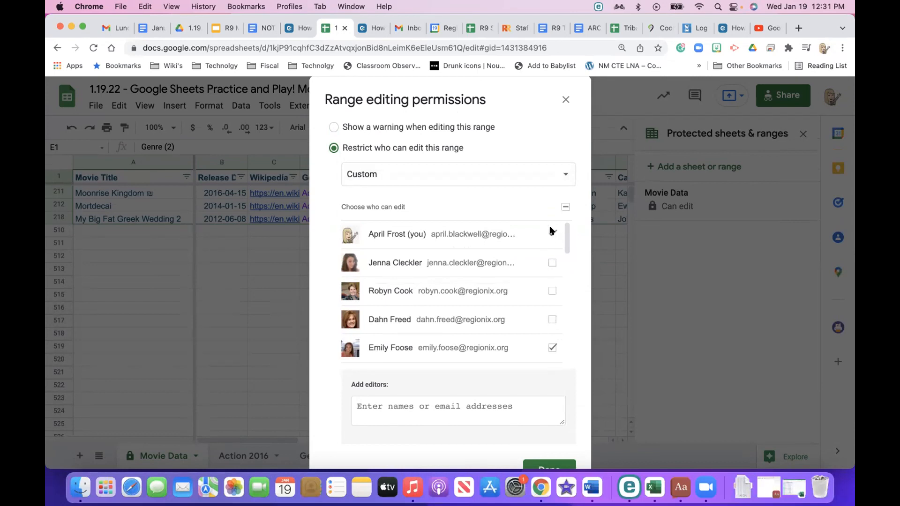
Remove edit permission from the colleagues in the middle of the custom editor list.
scroll(553, 347, "down", 5)
left_click(553, 343)
left_click(553, 313)
left_click(553, 284)
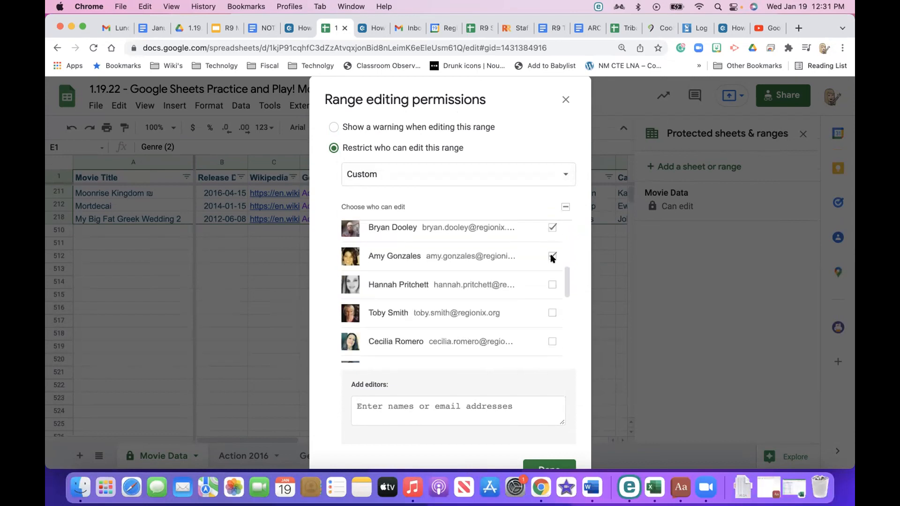
left_click(552, 227)
Clear edit permission for the remaining colleagues near the end of the list, keeping only the person just before the last four.
scroll(500, 331, "down", 5)
left_click(552, 348)
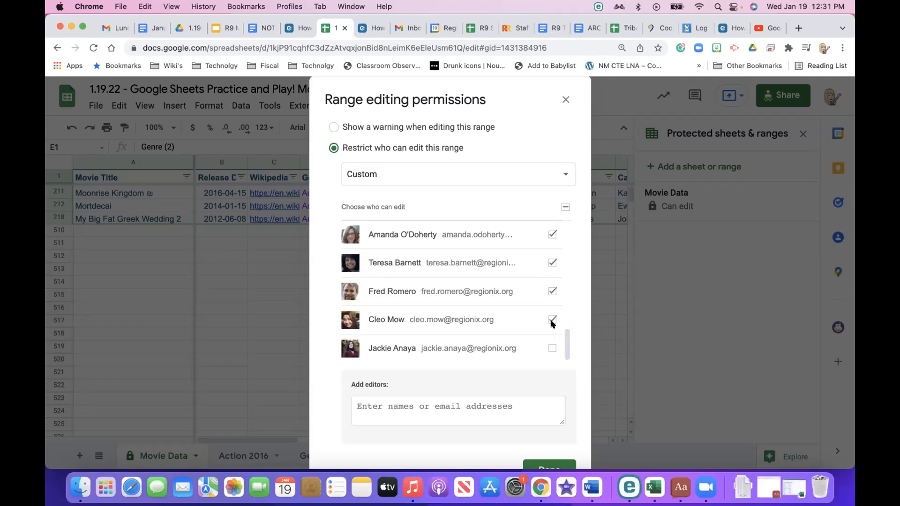
left_click(552, 319)
left_click(552, 291)
scroll(514, 305, "up", 5)
left_click(553, 355)
left_click(552, 327)
left_click(552, 298)
left_click(551, 269)
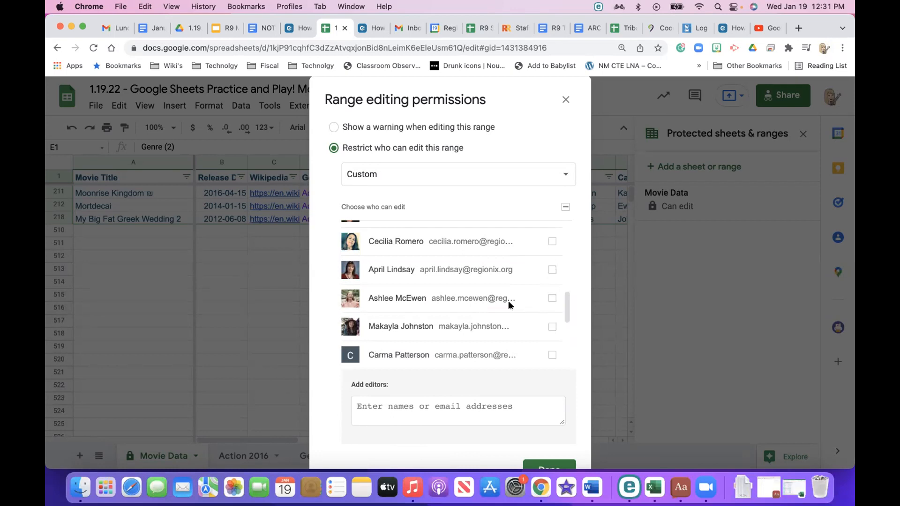
Add a colleague by name as an additional editor and finish the range editing permissions.
scroll(500, 305, "up", 5)
scroll(500, 305, "down", 5)
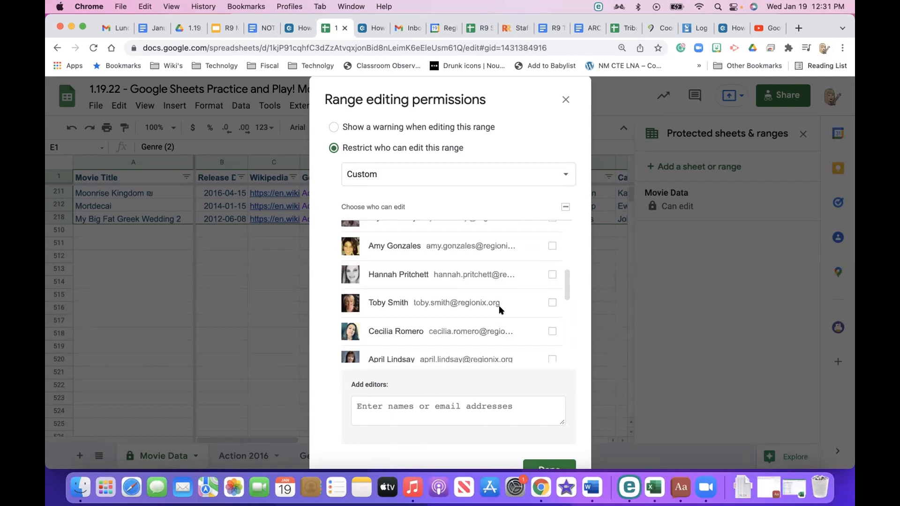
scroll(482, 314, "down", 5)
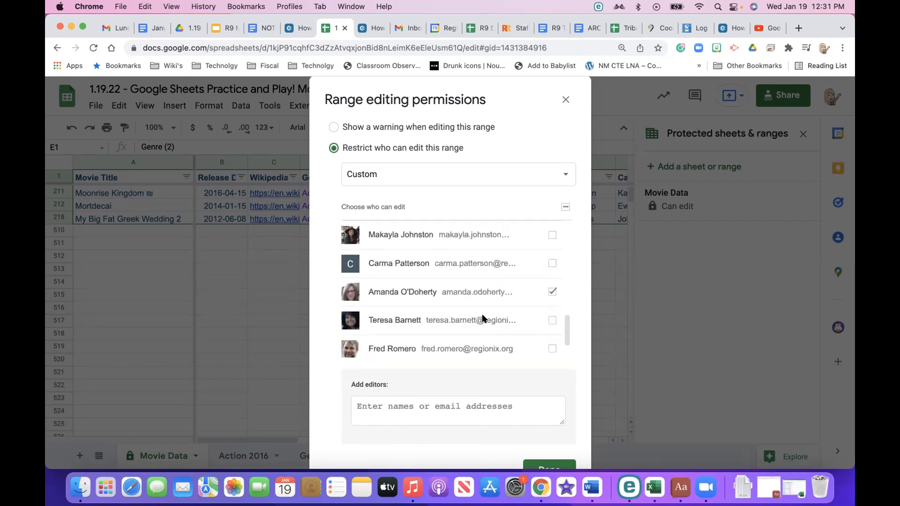
scroll(483, 318, "down", 2)
scroll(482, 312, "up", 10)
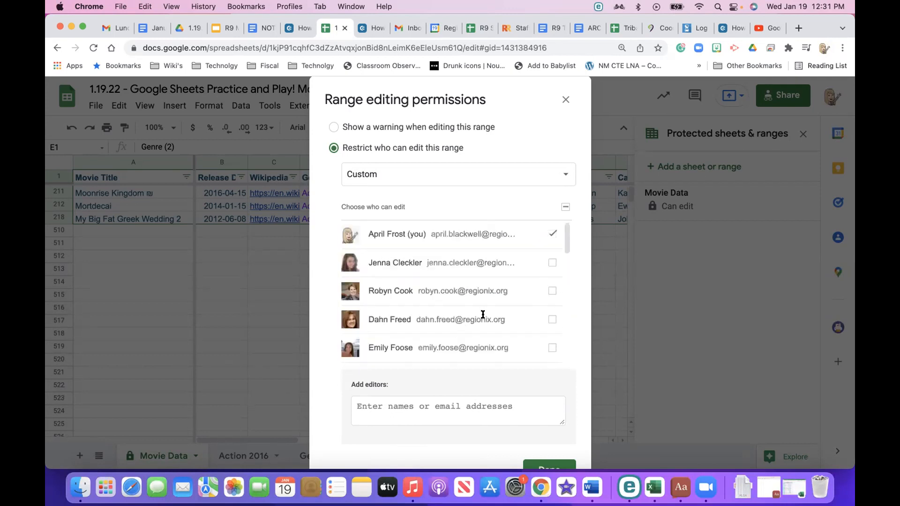
left_click(461, 407)
type("toby")
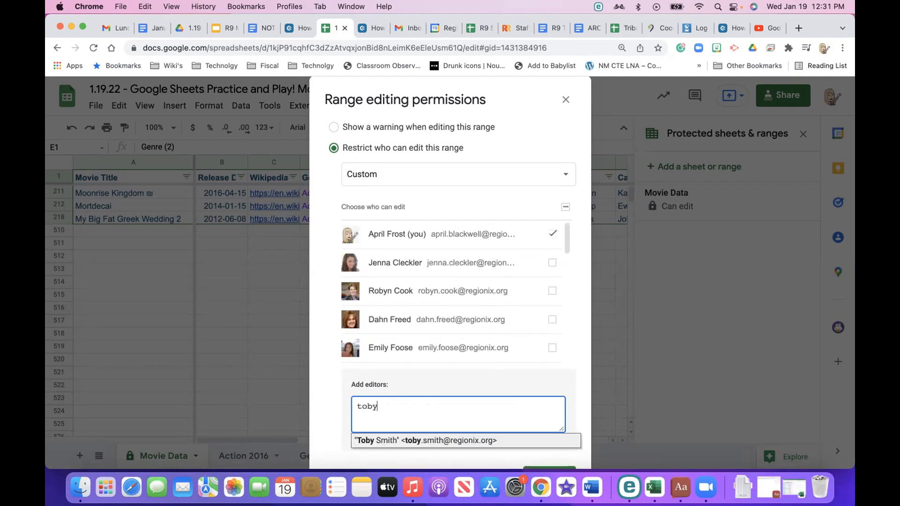
key("Return")
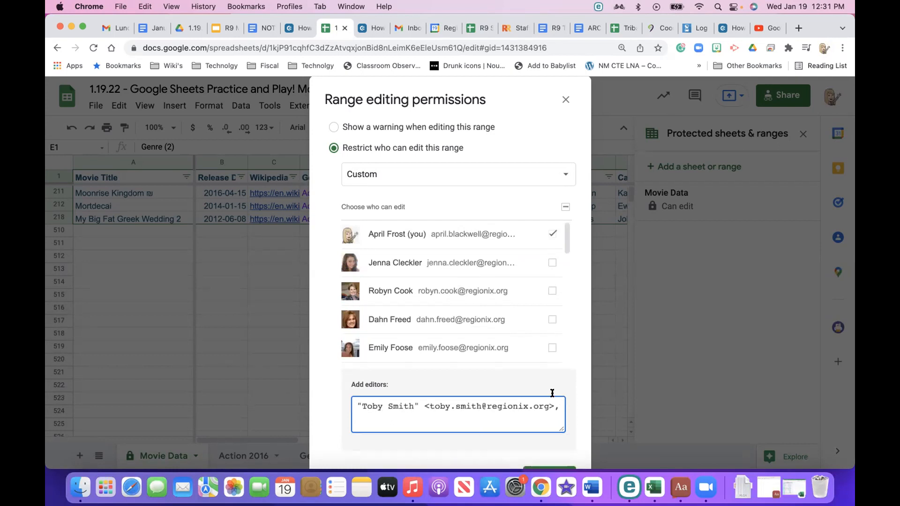
left_click(573, 310)
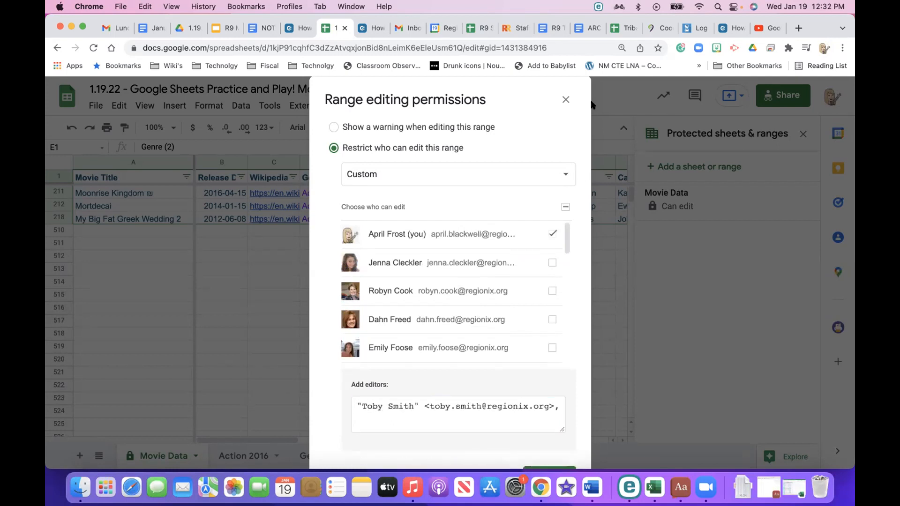
left_click_drag(579, 50, 578, 44)
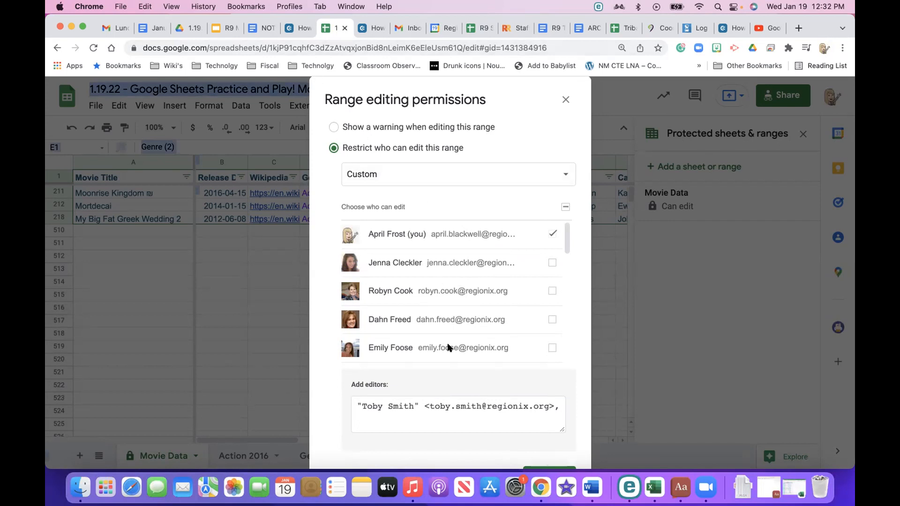
left_click(538, 468)
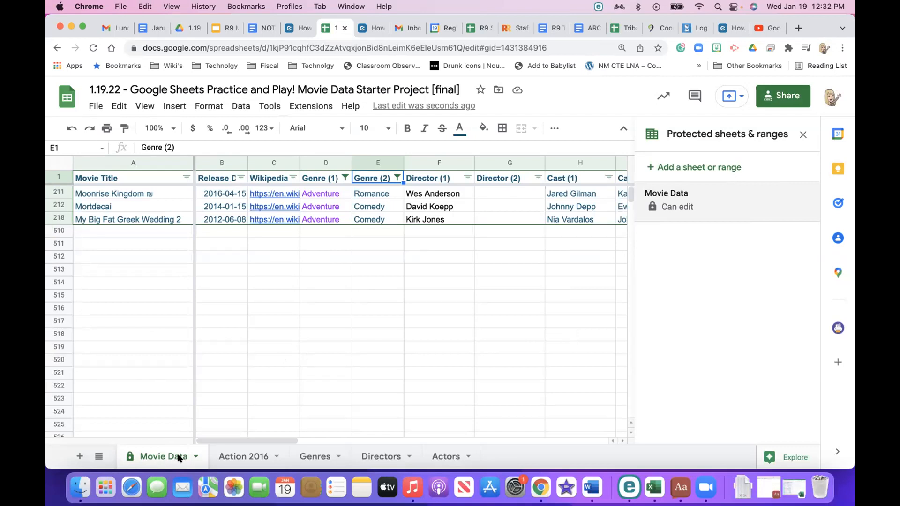
Hide the Action 2016 and Genres sheets, and select the spreadsheet's web address.
left_click(245, 453)
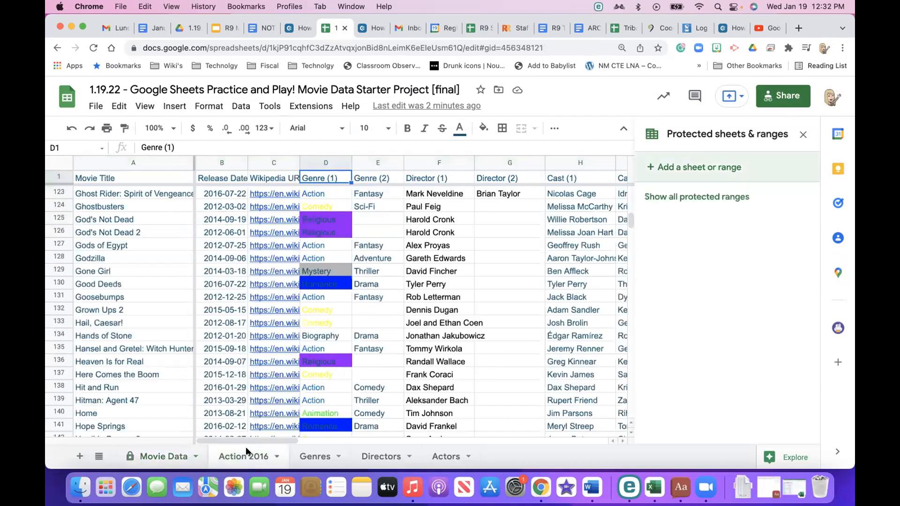
left_click(278, 457)
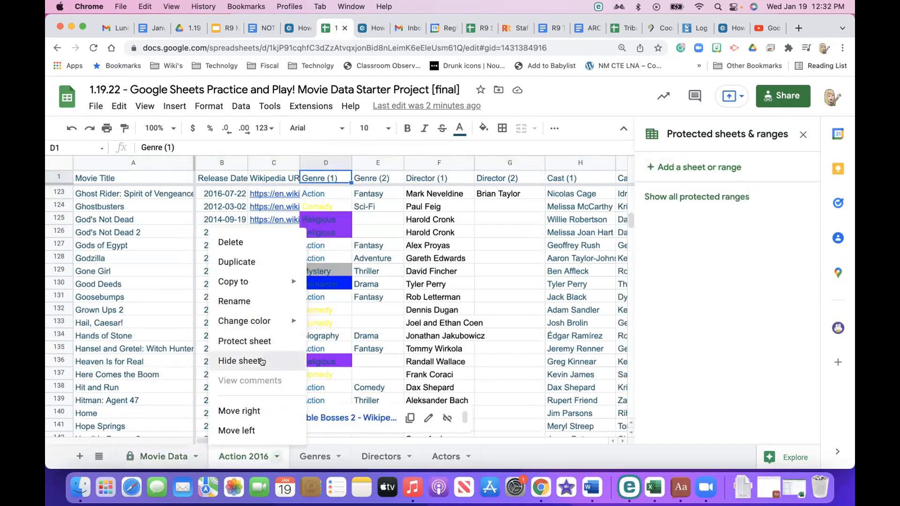
left_click(262, 362)
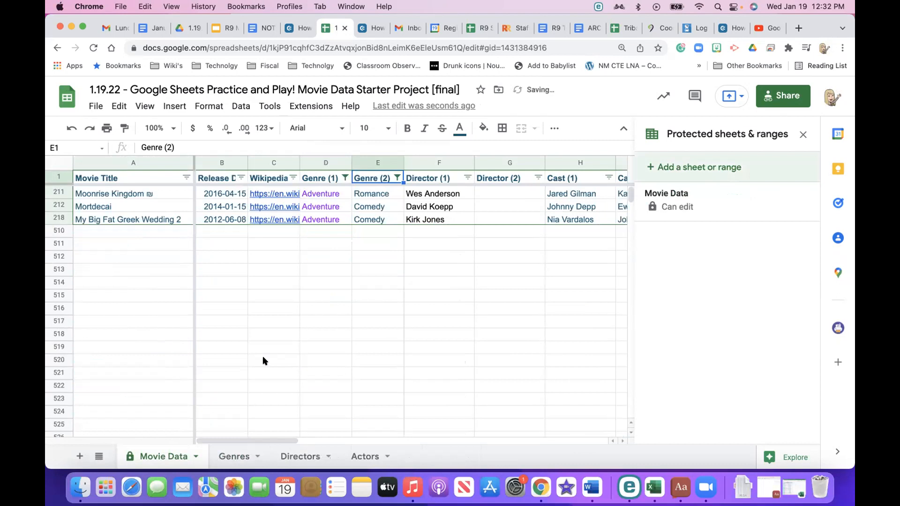
left_click(258, 455)
left_click(258, 455)
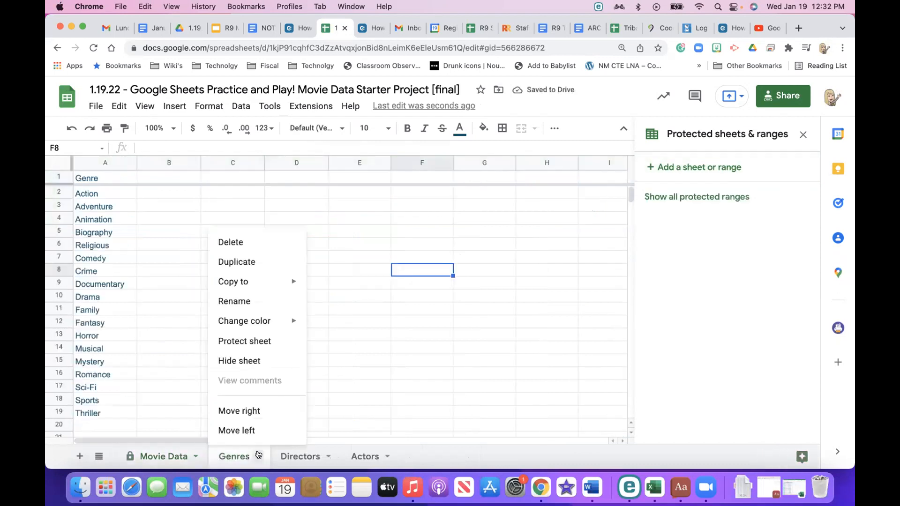
left_click(253, 361)
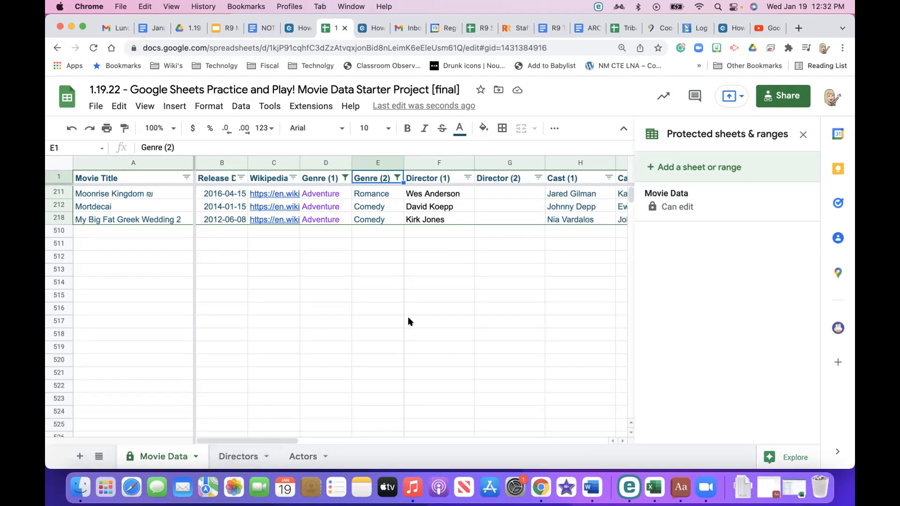
left_click(231, 49)
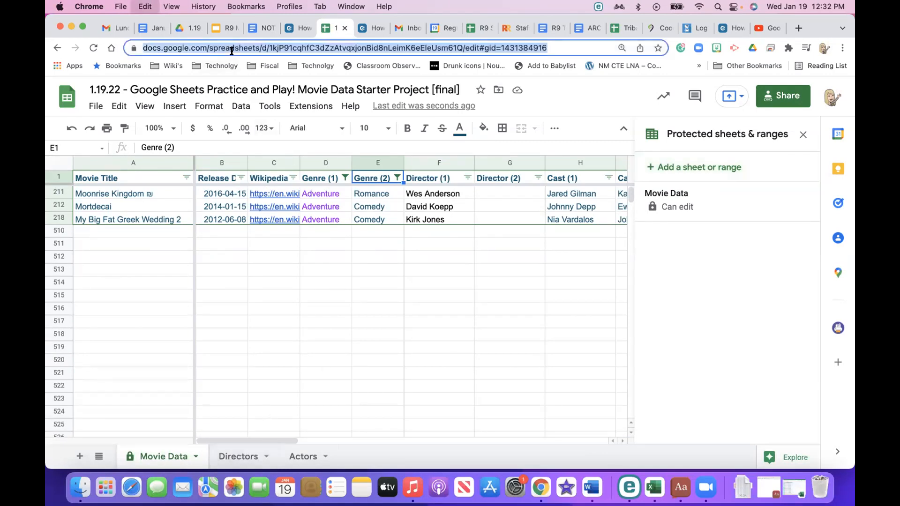
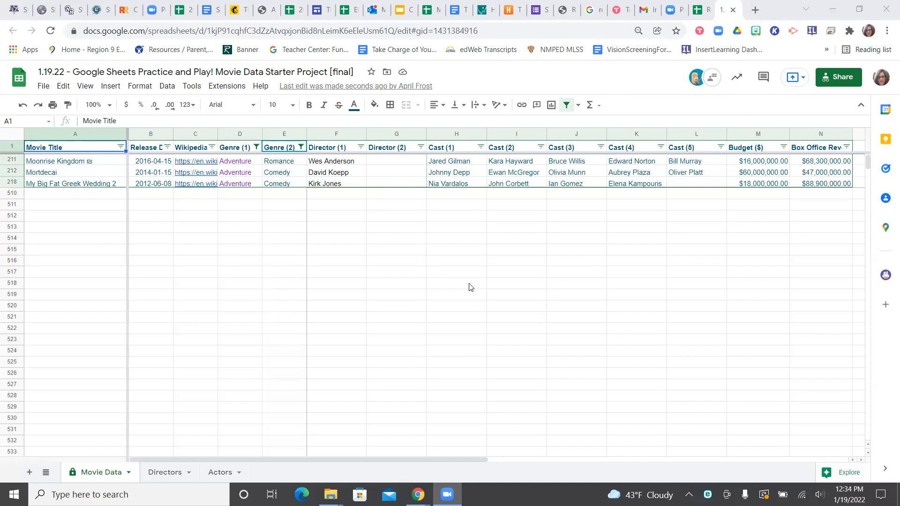
Look at the filter view options offered on the protected Movie Data sheet, then return to the sheet.
left_click(167, 85)
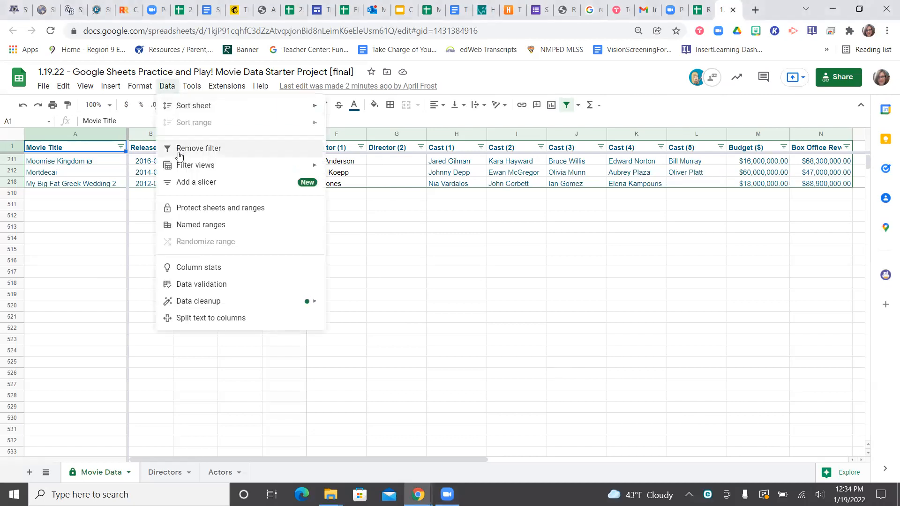
mouse_move(183, 168)
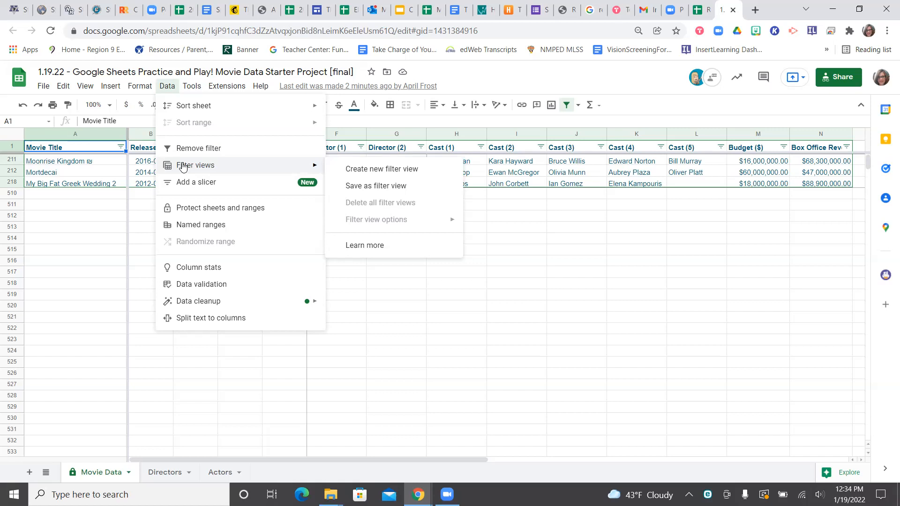
left_click(60, 239)
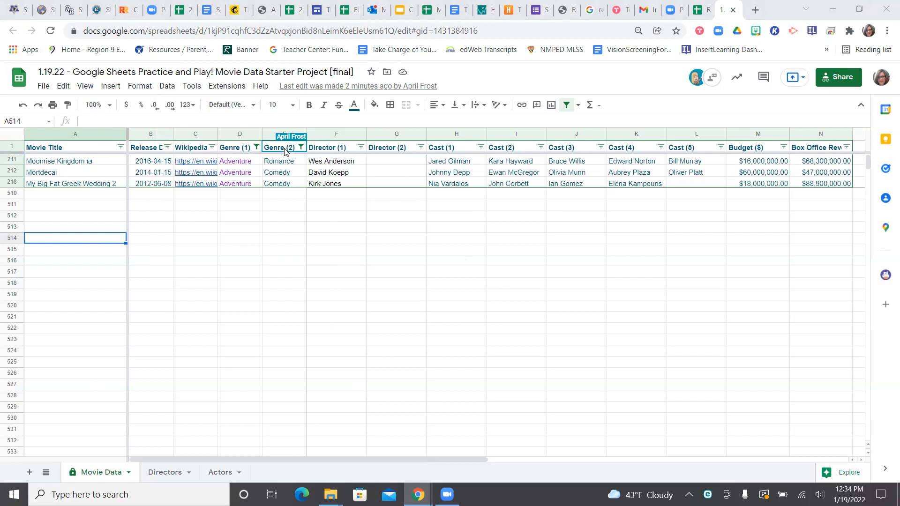
left_click(92, 477)
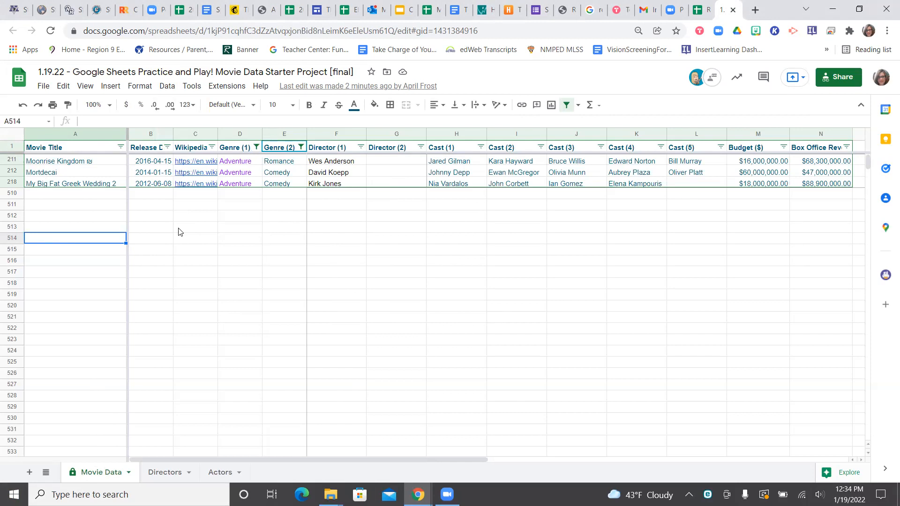
Test editing the protected sheet by deleting and re-entering the last letter of Mortdecai's Director (1) value, David Koepp.
double_click(312, 175)
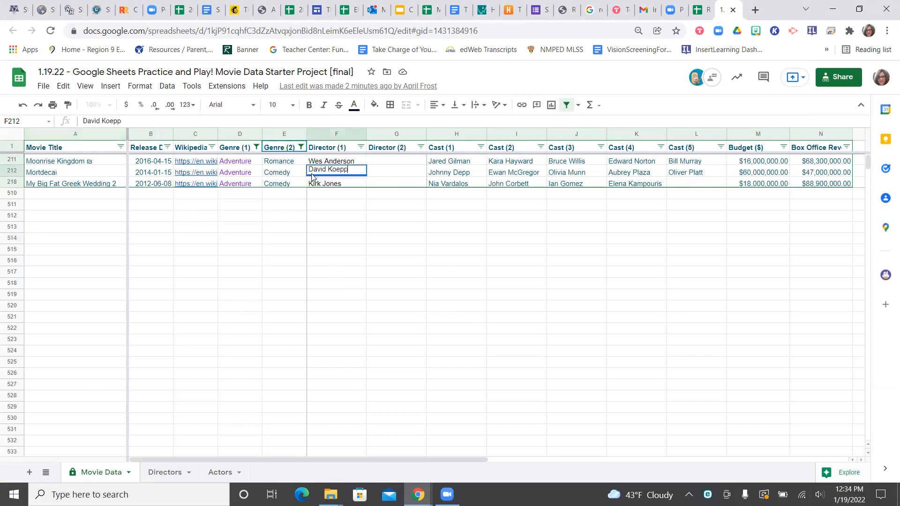
key("BackSpace")
type("p")
left_click(317, 205)
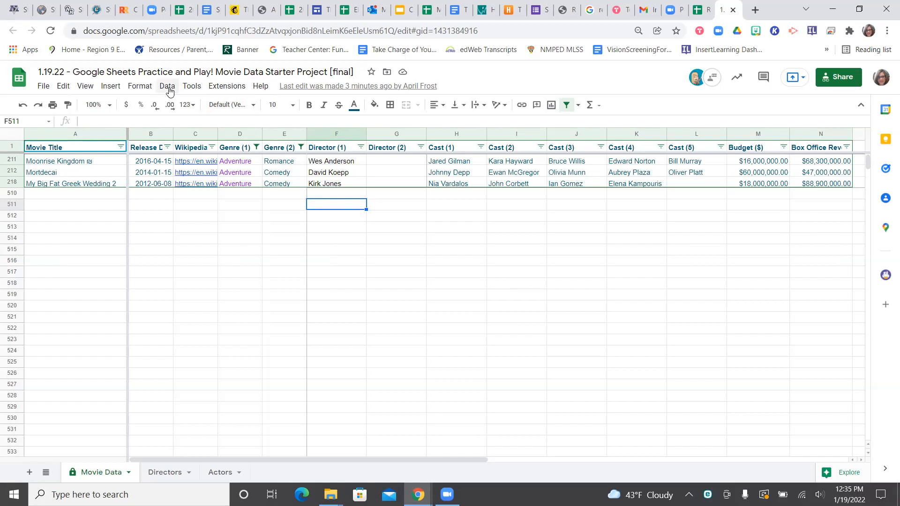
left_click(141, 87)
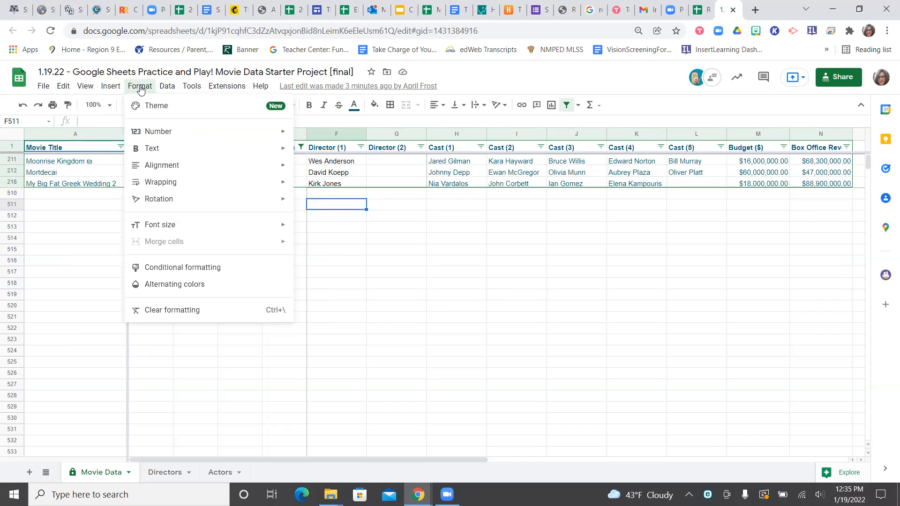
left_click(173, 90)
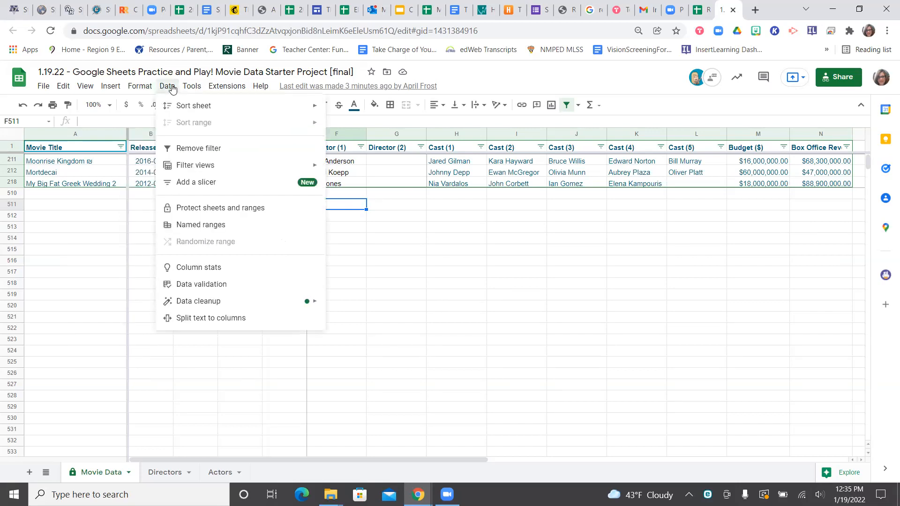
left_click(187, 89)
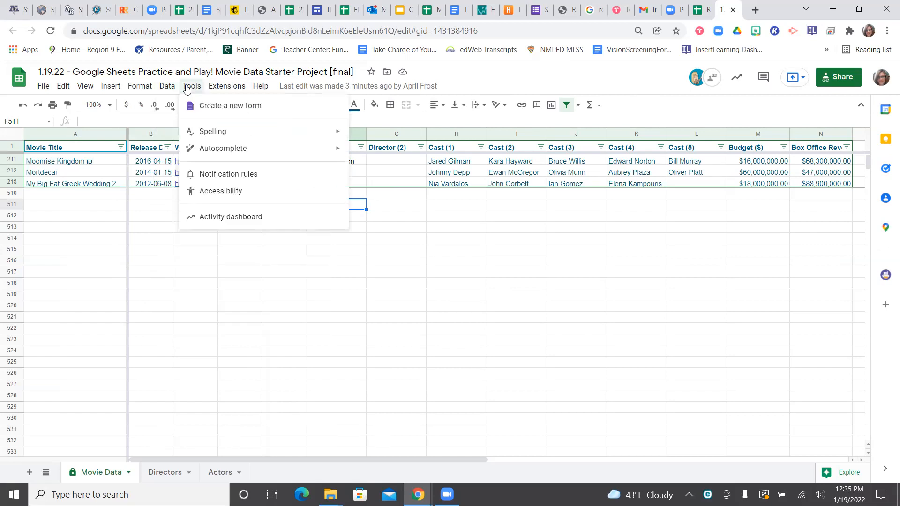
Review the Movie Title column's sort and filter options and accept the filter with all listed titles selected.
left_click(120, 148)
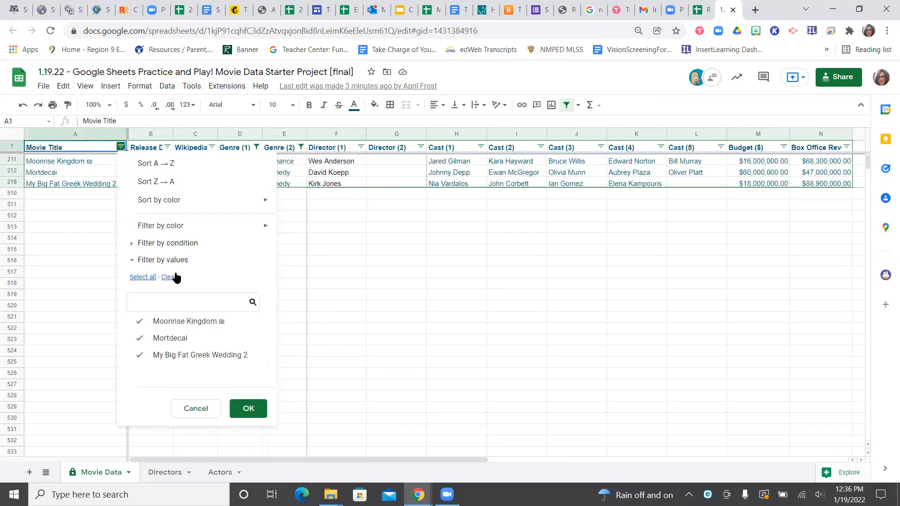
mouse_move(180, 226)
left_click(247, 408)
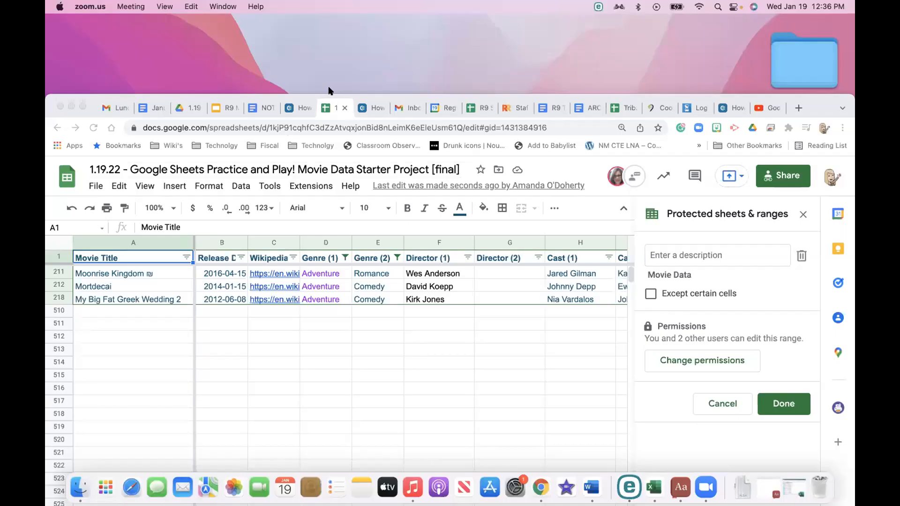
Restrict the Movie Data sheet's editing permissions to Only you and apply them.
left_click_drag(318, 96, 302, 10)
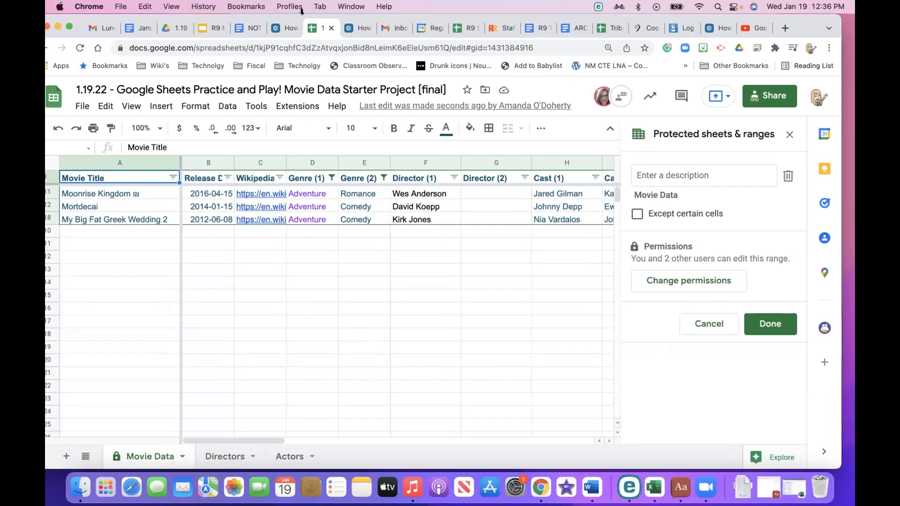
left_click(665, 282)
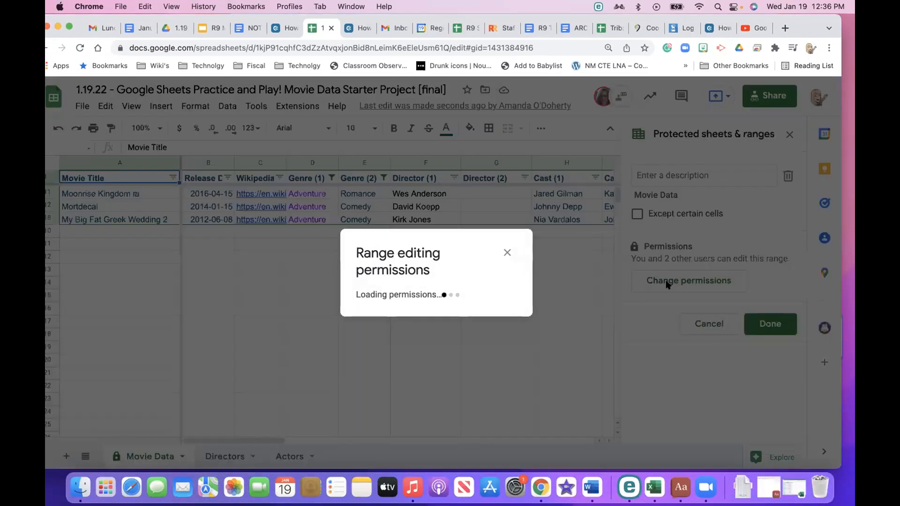
left_click(545, 163)
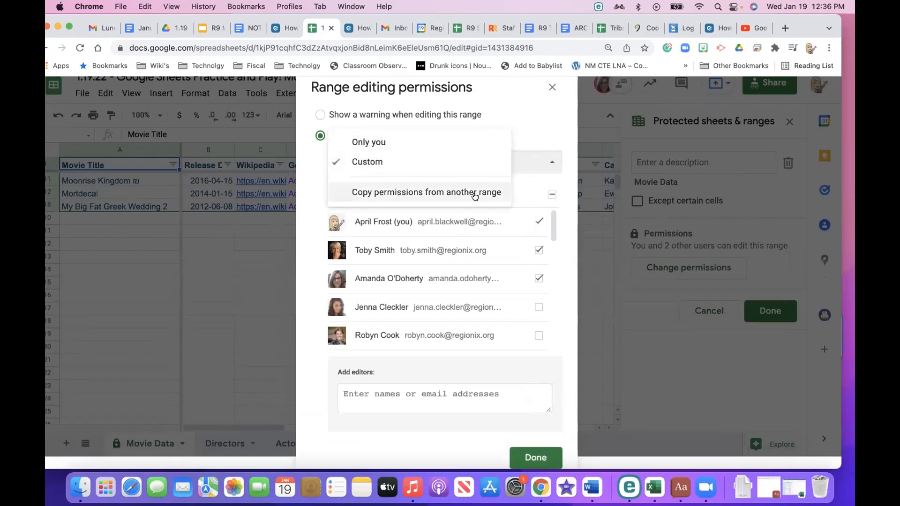
left_click(473, 137)
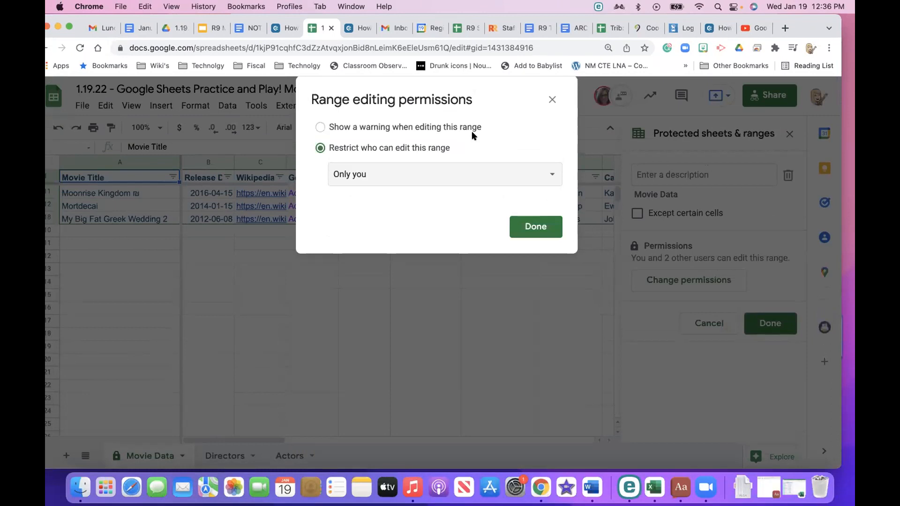
left_click(435, 172)
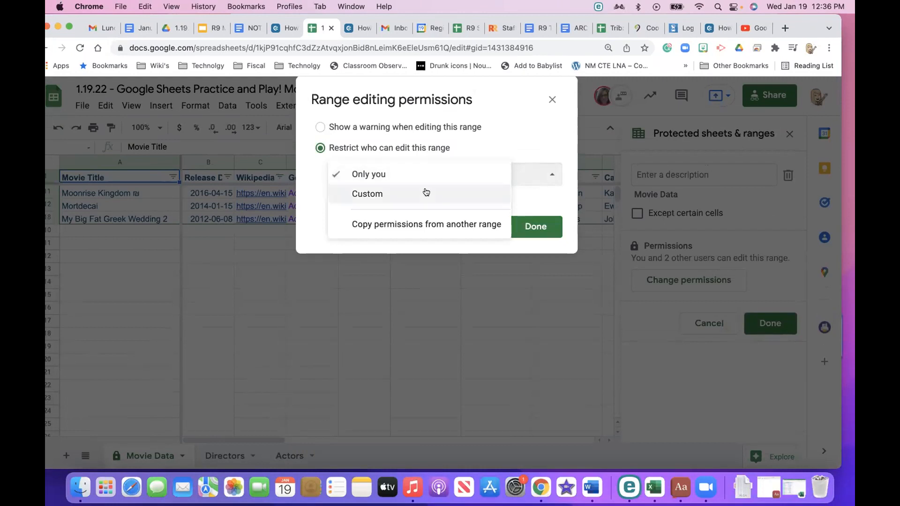
left_click(428, 174)
left_click(533, 227)
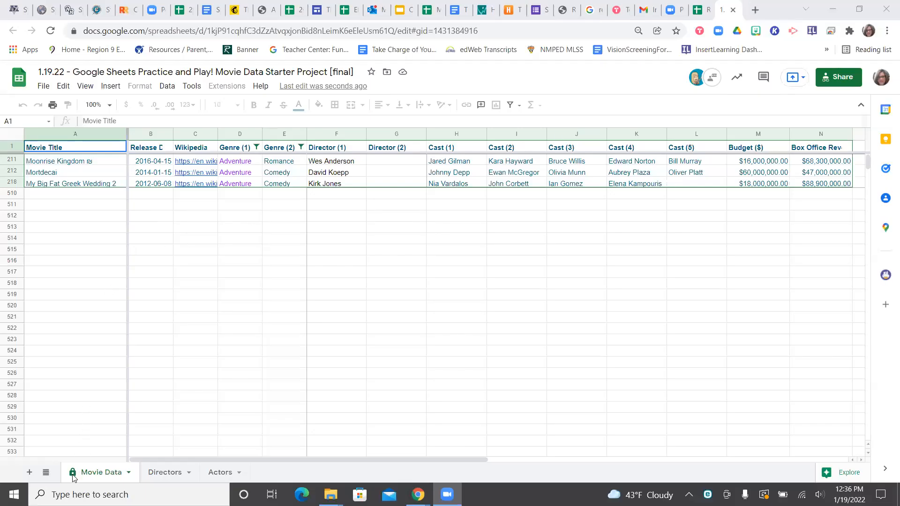
Check access to the Director (1) cells of the filtered movies from the restricted account, ending on David Koepp.
left_click(346, 165)
left_click(342, 183)
left_click(336, 171)
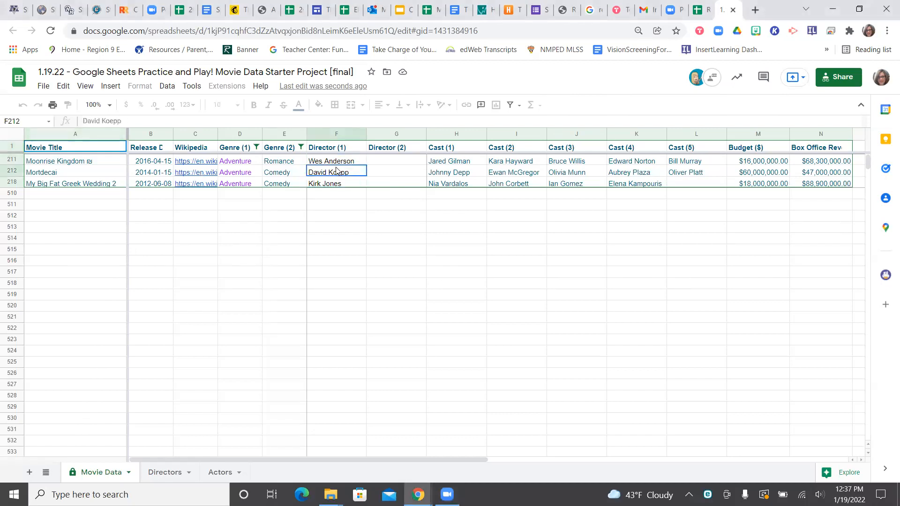